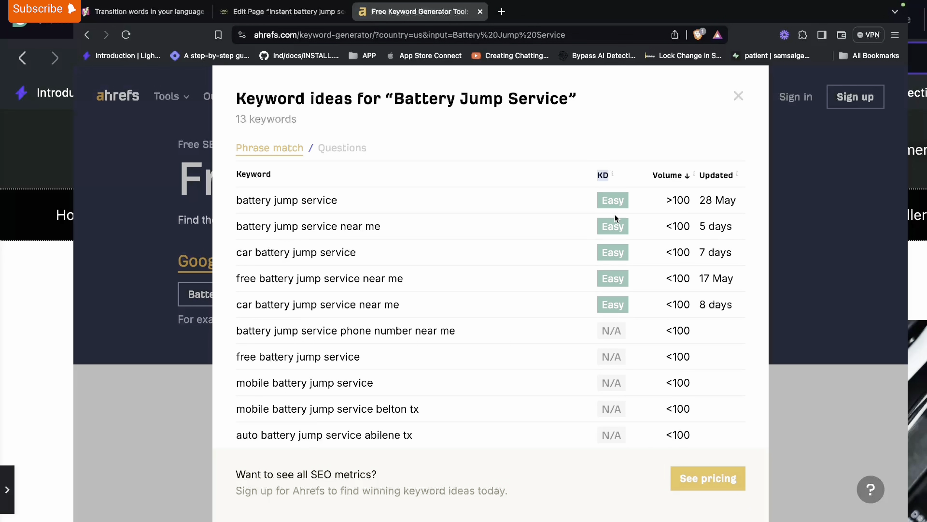
# Compare the difficulty ratings of the "Battery Jump Service" keyword ideas with the page's Yoast focus keyphrase.
pyautogui.doubleClick(610, 309)
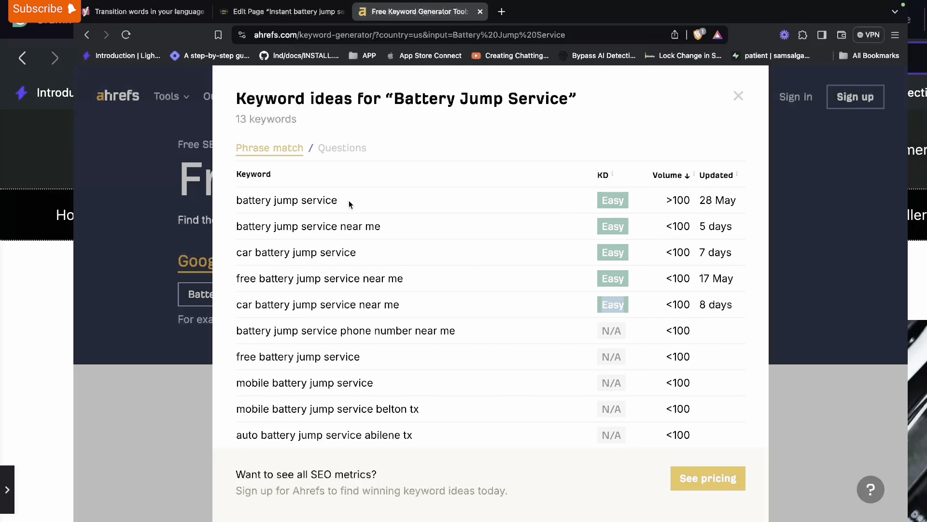
pyautogui.click(285, 11)
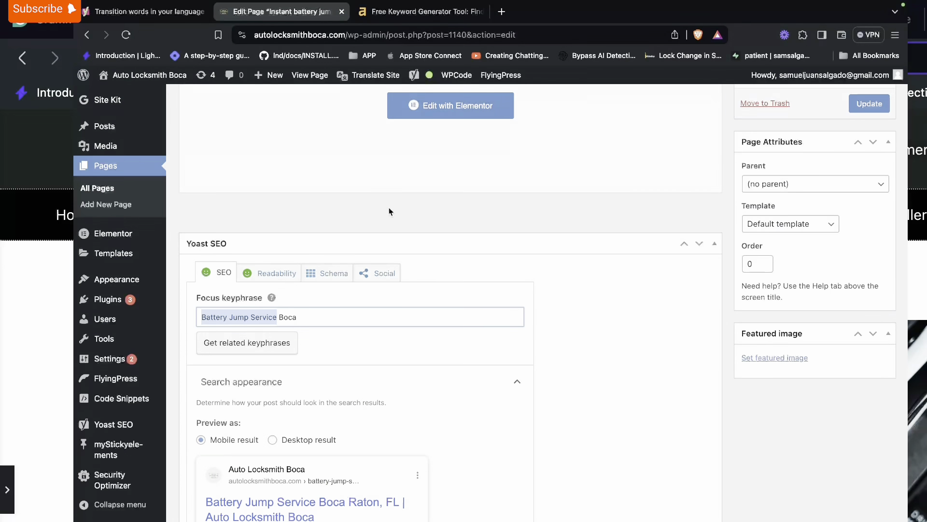
pyautogui.doubleClick(288, 317)
pyautogui.scroll(-7, 495, 364)
pyautogui.scroll(10, 494, 364)
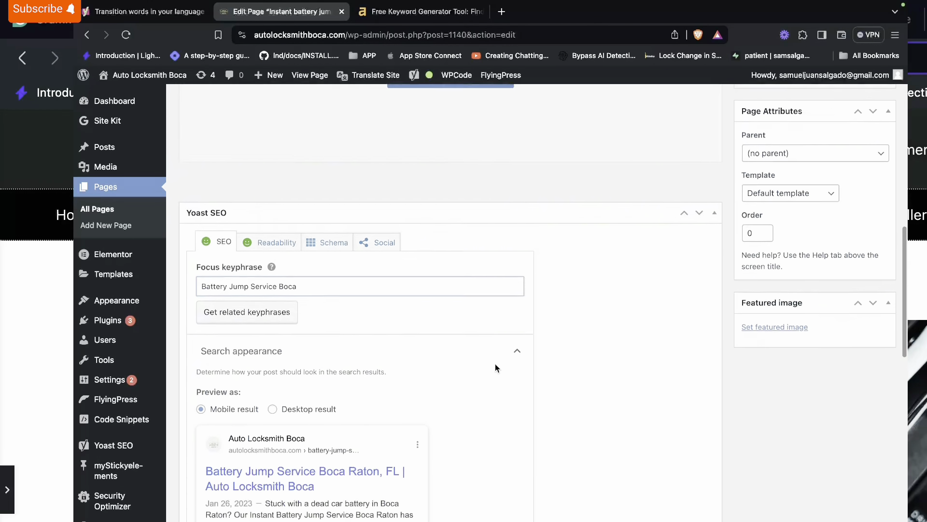
pyautogui.click(405, 18)
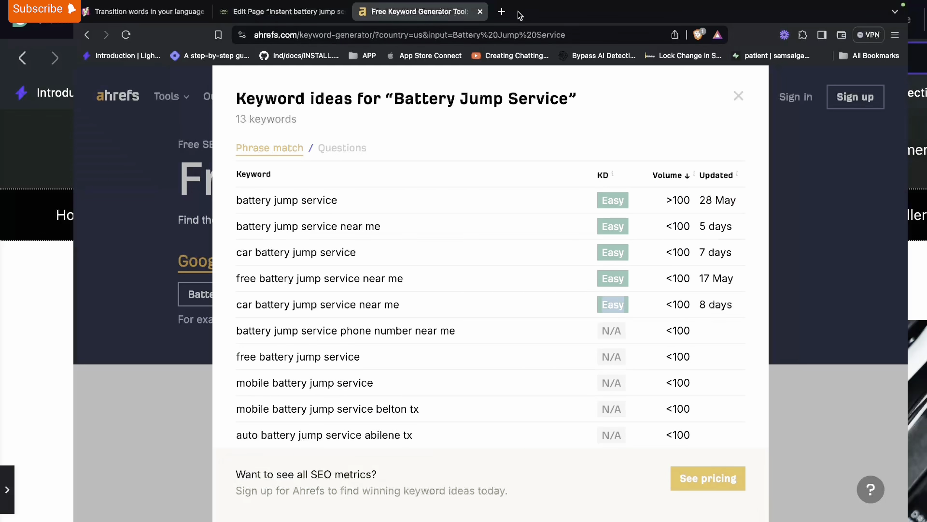
# Open semrush.com in a new browser tab.
pyautogui.click(502, 13)
pyautogui.write('s')
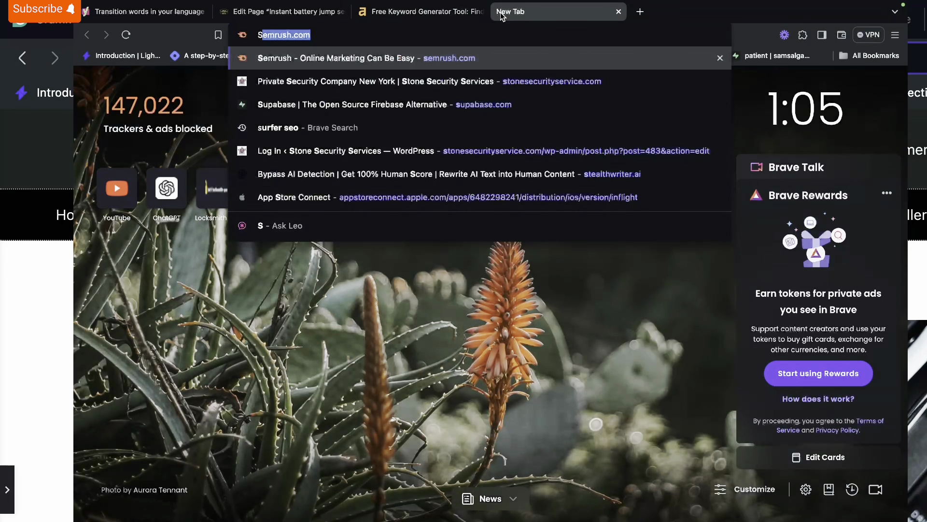
pyautogui.press('Return')
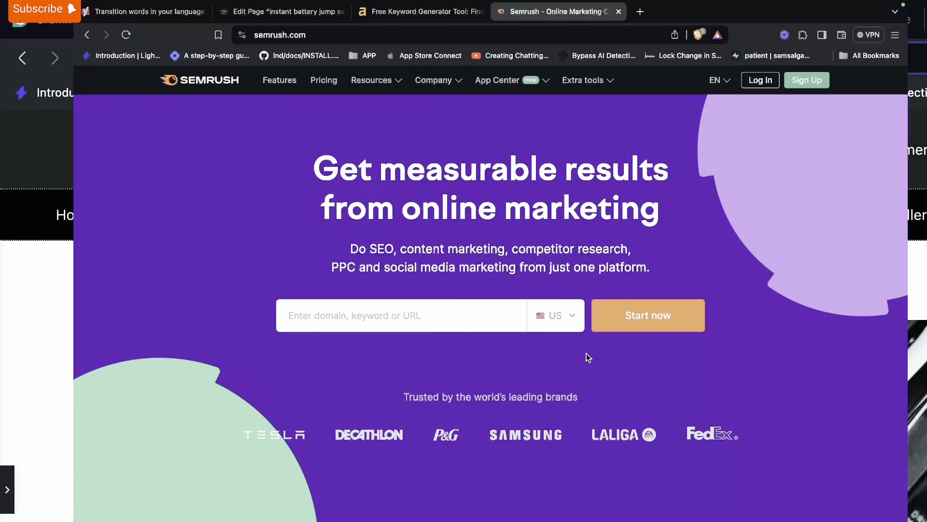
pyautogui.click(391, 313)
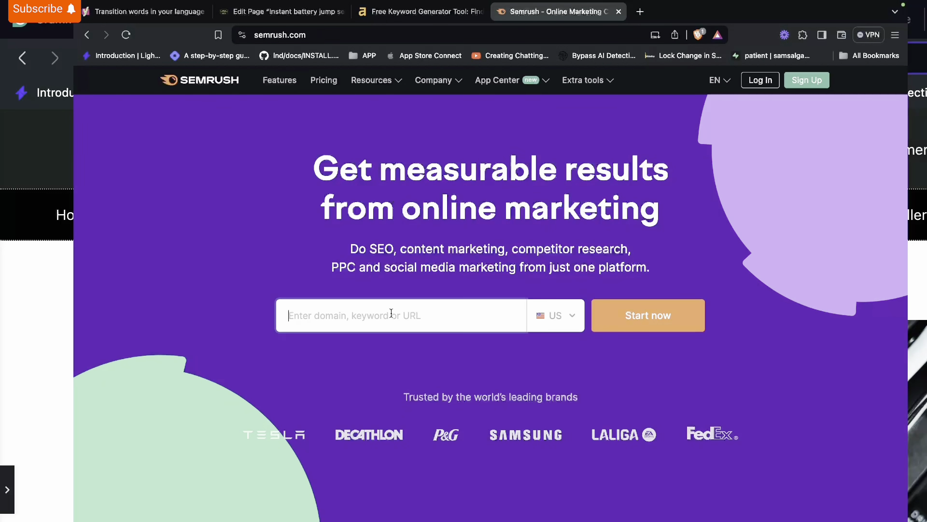
pyautogui.click(267, 23)
pyautogui.click(352, 36)
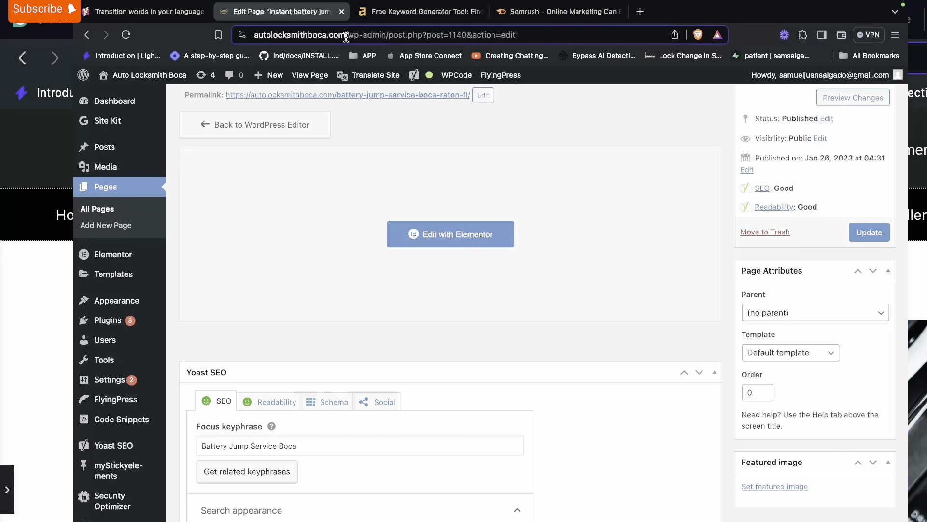
pyautogui.rightClick(297, 35)
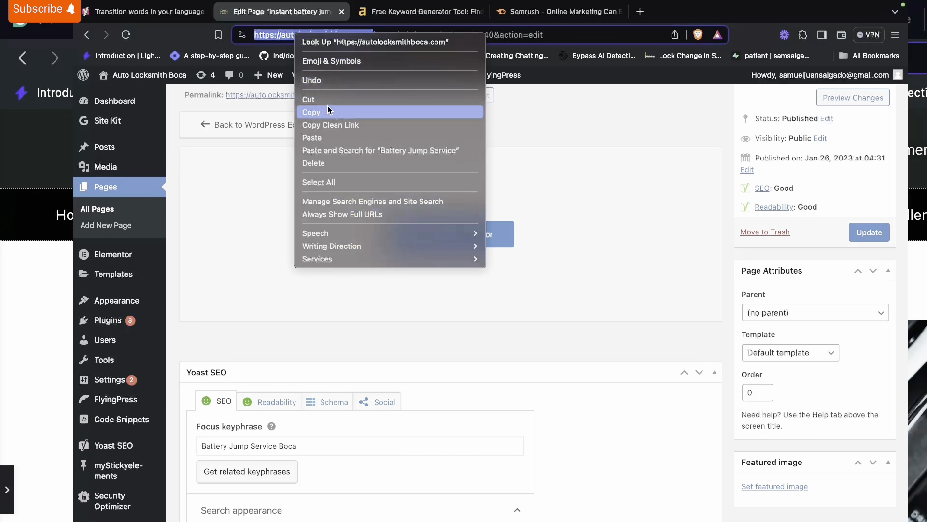
pyautogui.click(313, 112)
pyautogui.click(521, 11)
pyautogui.press('super+v')
pyautogui.press('Return')
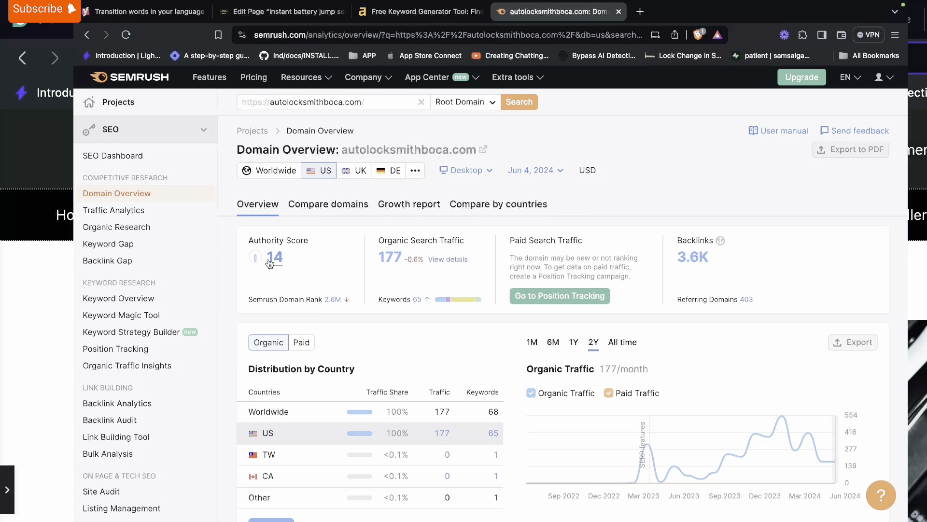
# Examine the domain's authority score, organic search traffic, backlinks, country distribution and SERP features in the Domain Overview.
pyautogui.moveTo(406, 242)
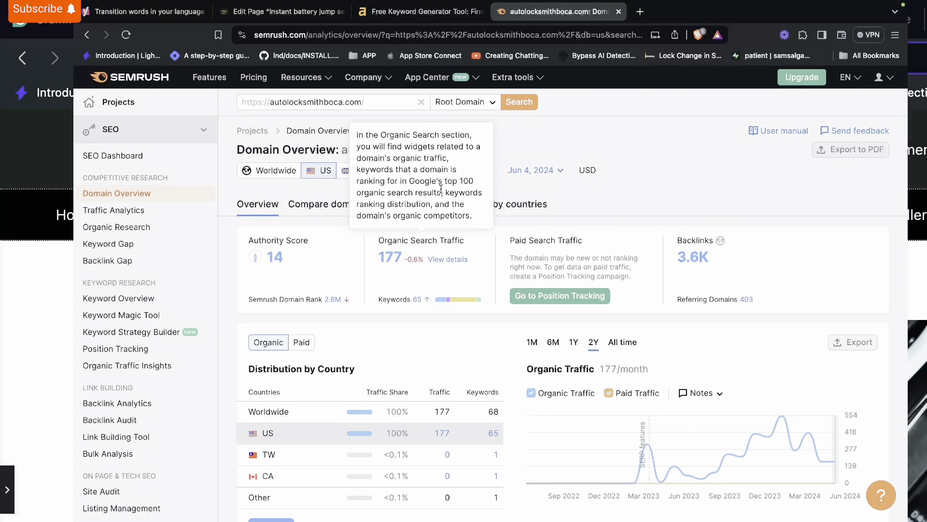
pyautogui.scroll(-1, 582, 182)
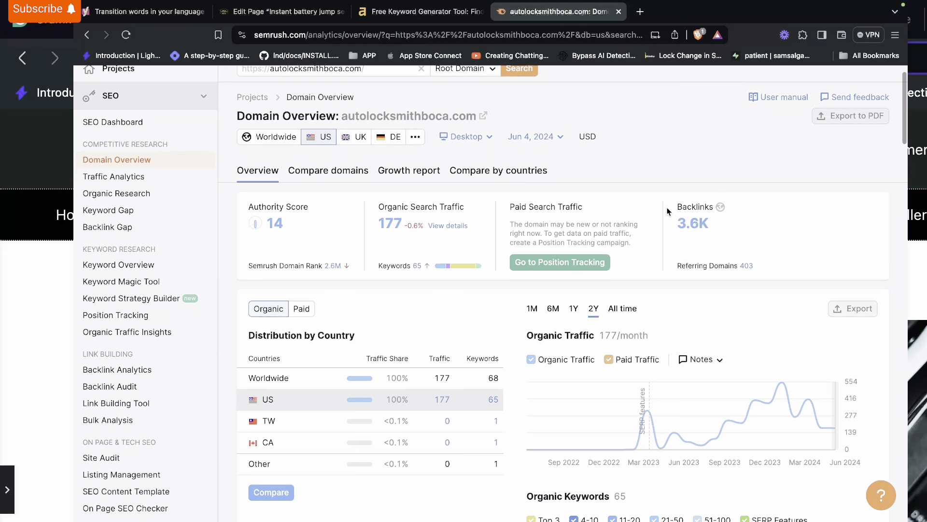
pyautogui.moveTo(695, 208)
pyautogui.scroll(-2, 658, 232)
pyautogui.scroll(-1, 658, 233)
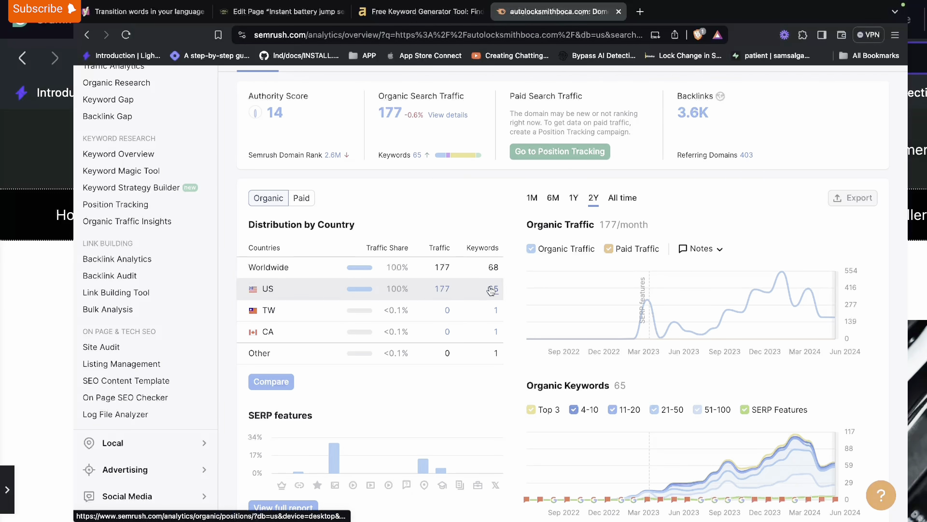
pyautogui.scroll(-3, 480, 365)
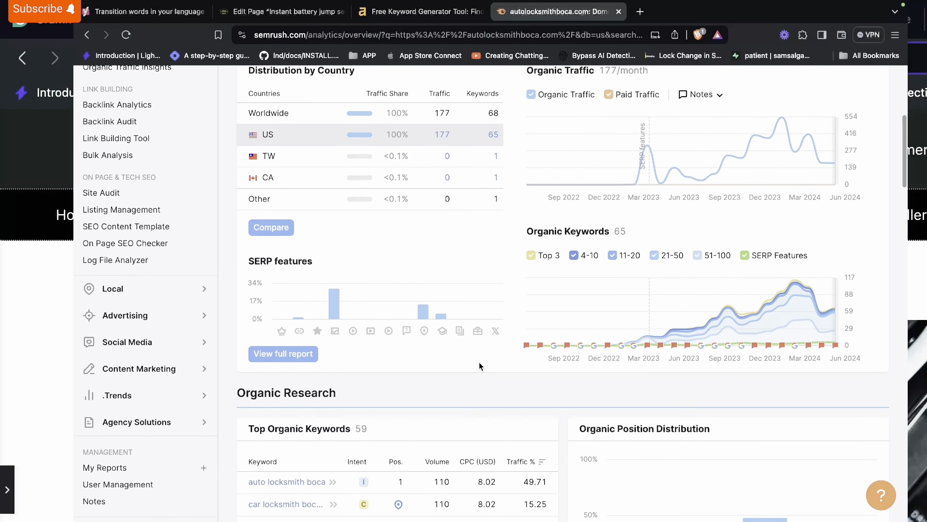
pyautogui.moveTo(288, 238)
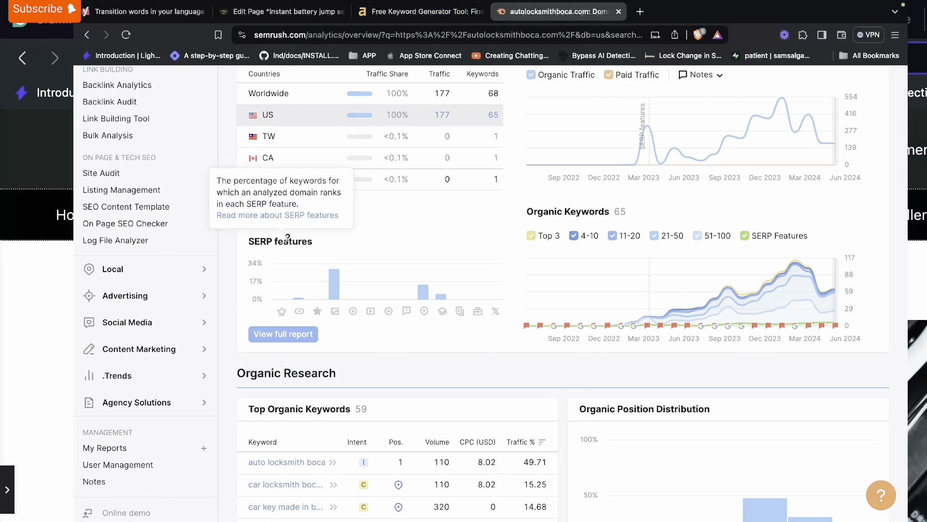
pyautogui.moveTo(333, 288)
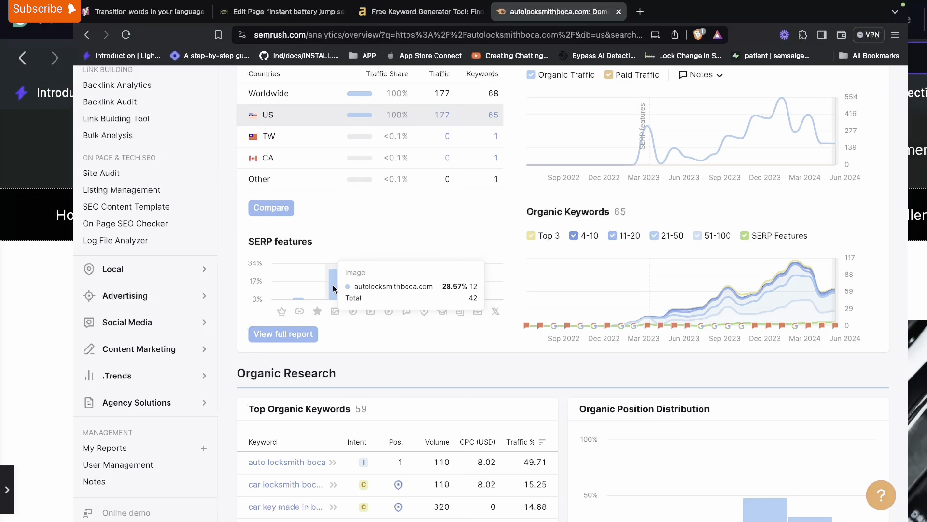
pyautogui.moveTo(296, 300)
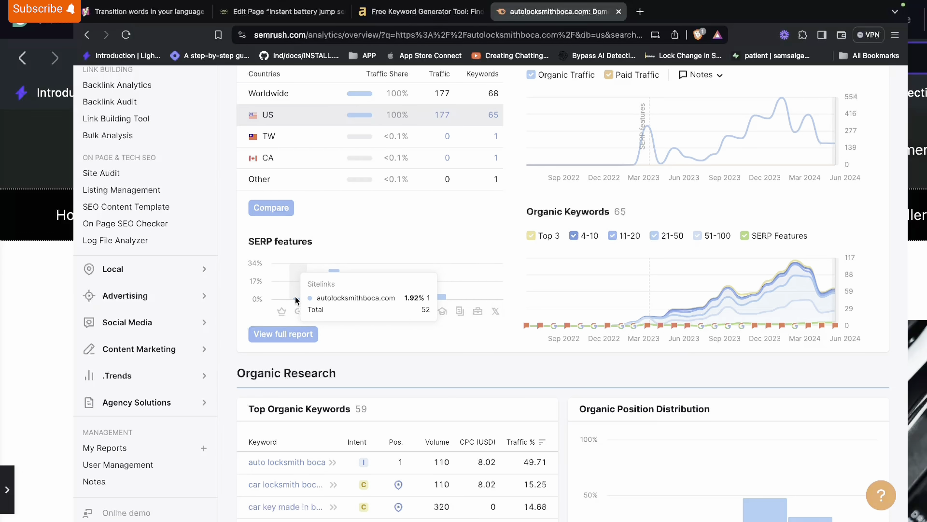
pyautogui.scroll(7, 434, 267)
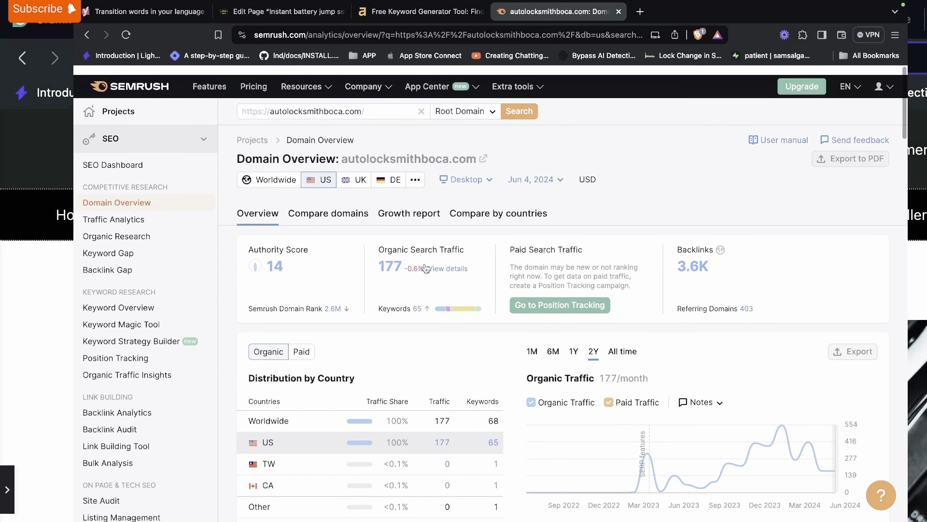
# Copy the page's Yoast focus keyphrase, "Battery Jump Service Boca", and analyze it in Semrush's Keyword Overview.
pyautogui.click(125, 302)
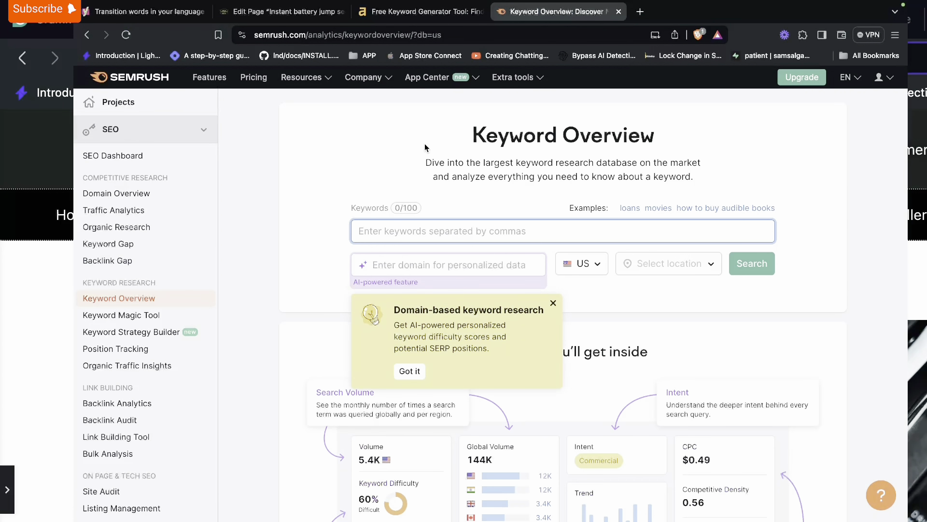
pyautogui.click(260, 14)
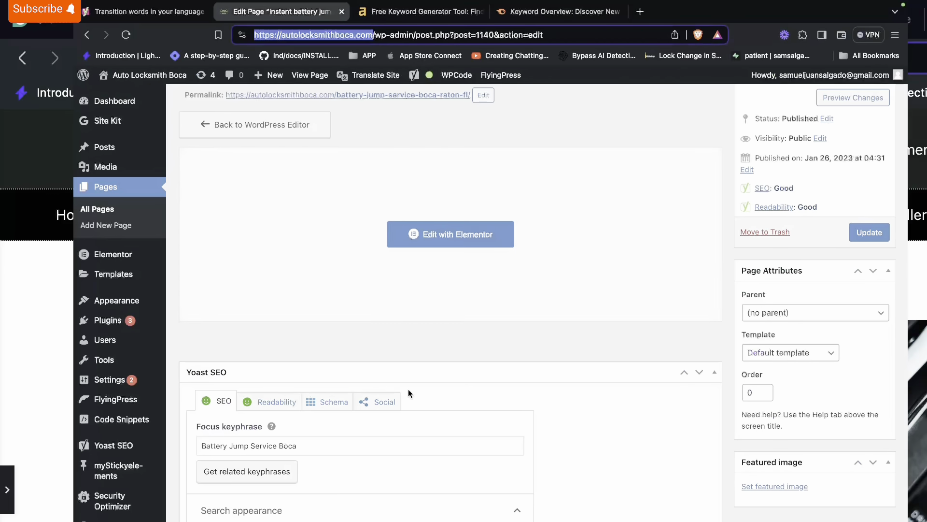
pyautogui.tripleClick(261, 445)
pyautogui.rightClick(262, 445)
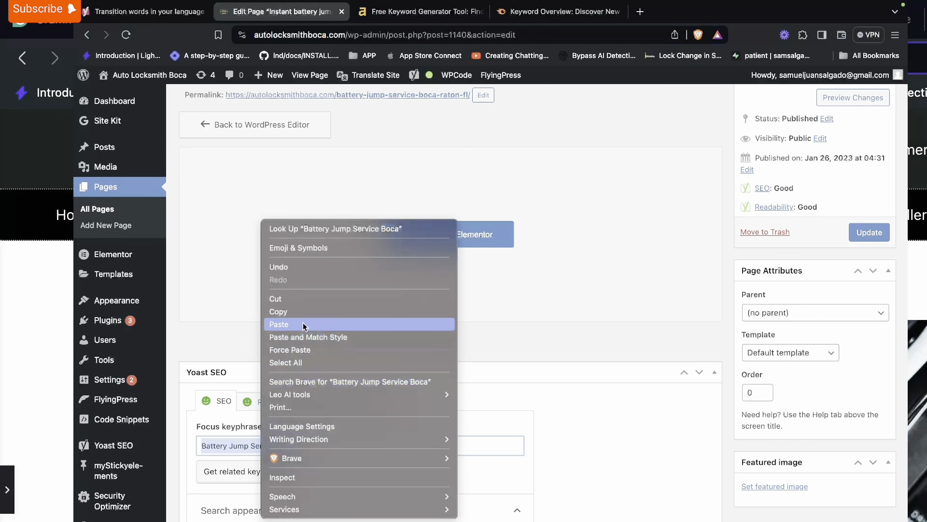
pyautogui.click(290, 312)
pyautogui.click(556, 12)
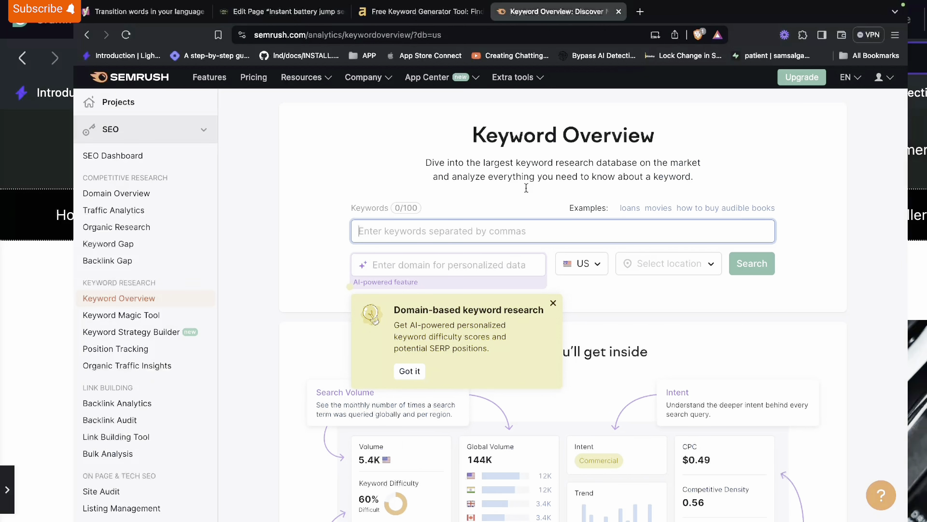
pyautogui.press('super+v')
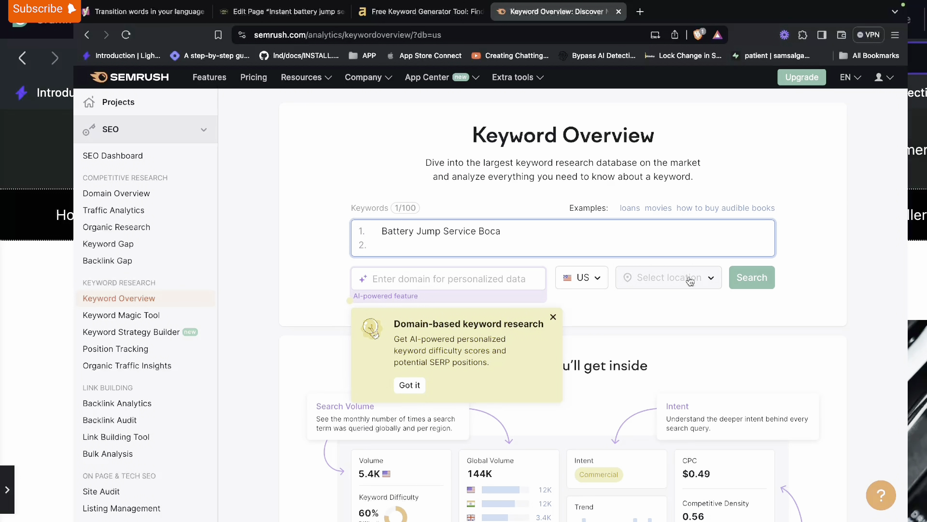
pyautogui.press('BackSpace')
pyautogui.click(765, 254)
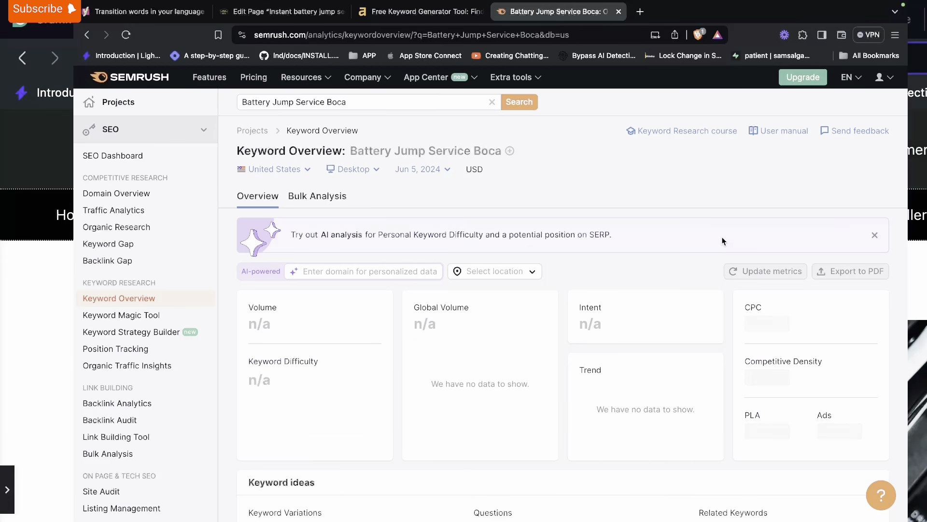
# Shorten the analyzed keyword to "Battery Jump Service" and check the volume and difficulty of its keyword variations.
pyautogui.click(326, 102)
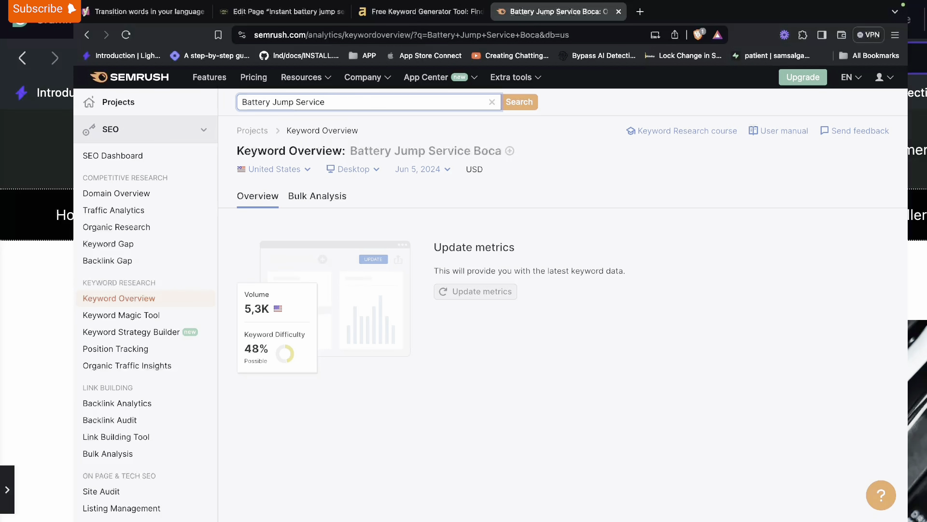
pyautogui.press('Return')
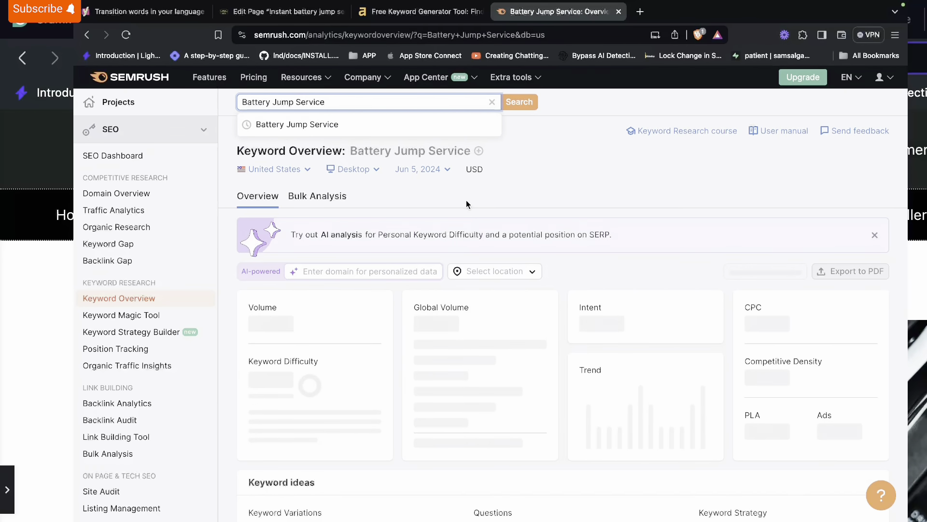
pyautogui.scroll(-10, 420, 310)
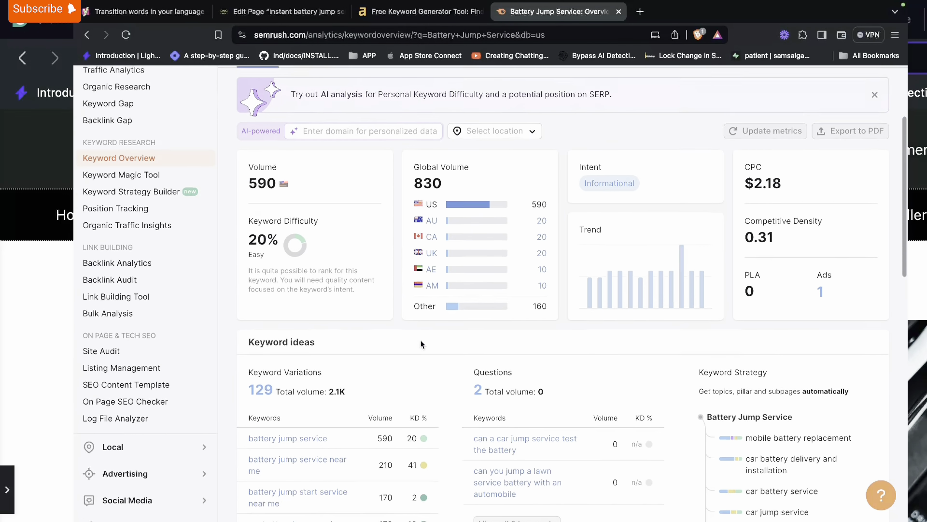
pyautogui.scroll(-1, 420, 339)
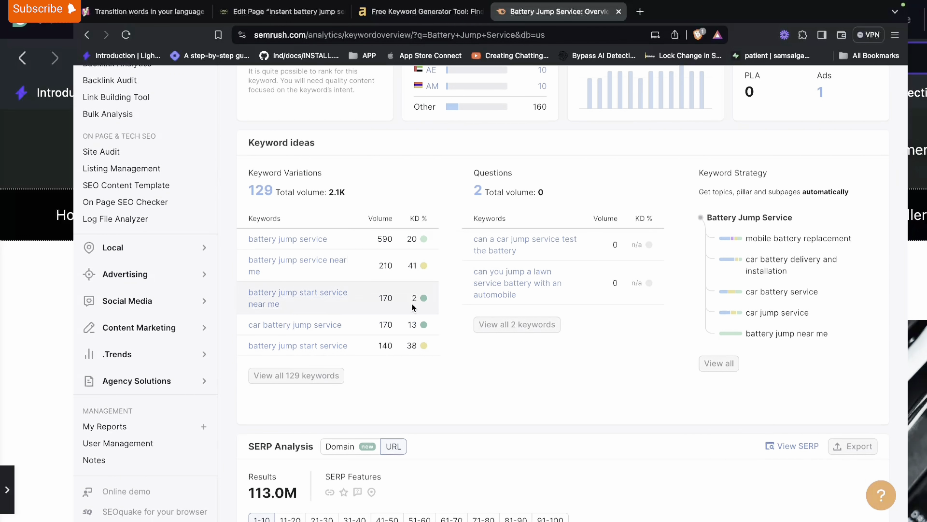
pyautogui.moveTo(423, 298)
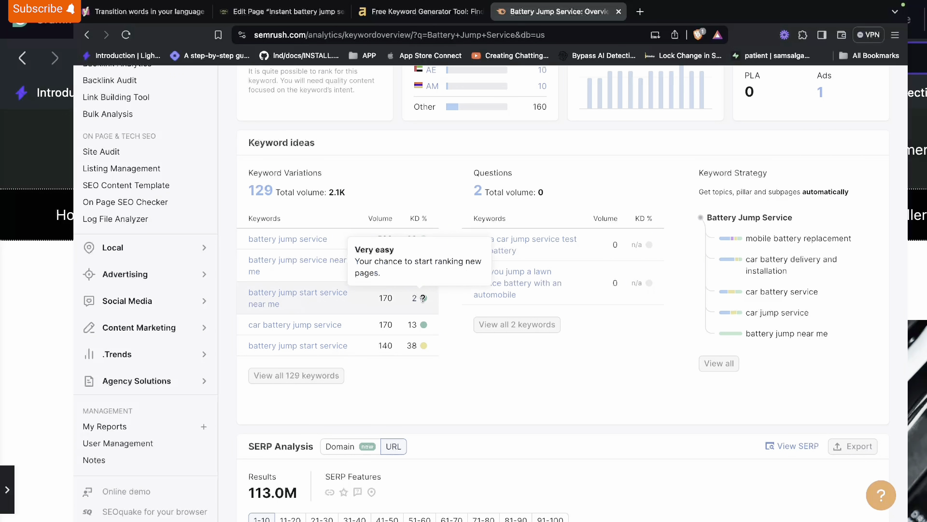
pyautogui.moveTo(425, 239)
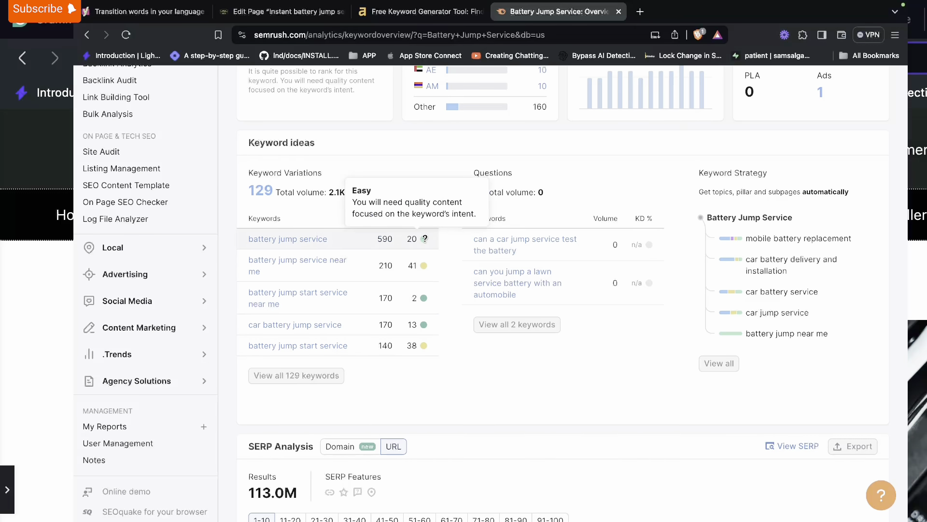
# Review the top-ranking URLs for "Battery Jump Service" in the SERP Analysis.
pyautogui.scroll(-3, 509, 391)
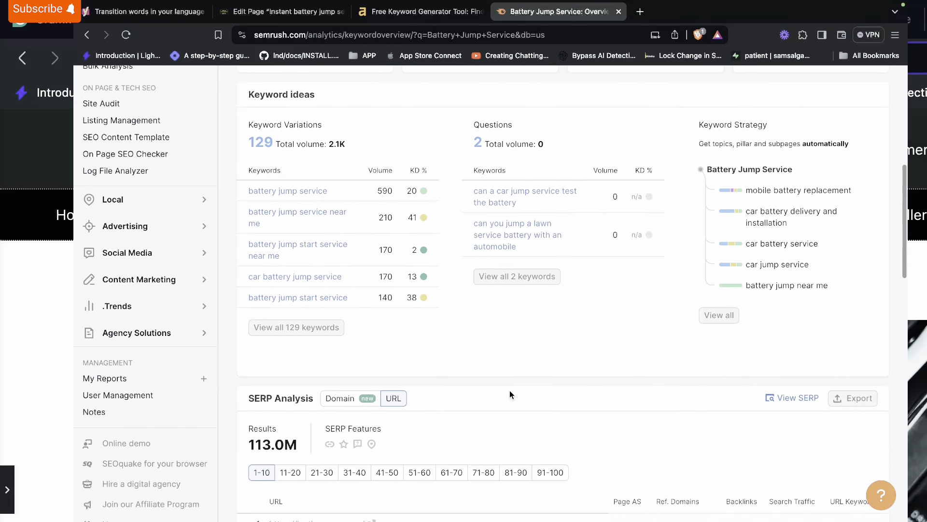
pyautogui.scroll(-1, 509, 390)
pyautogui.scroll(-2, 490, 345)
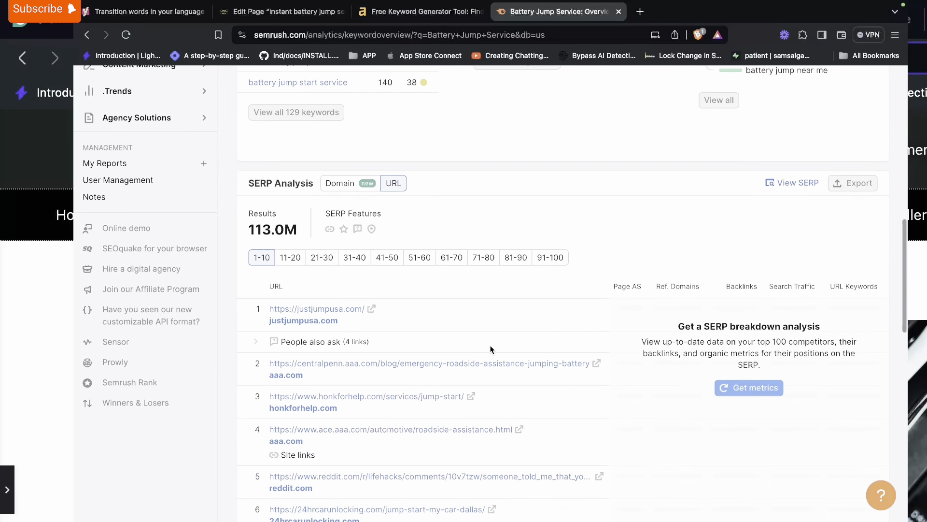
pyautogui.moveTo(269, 182)
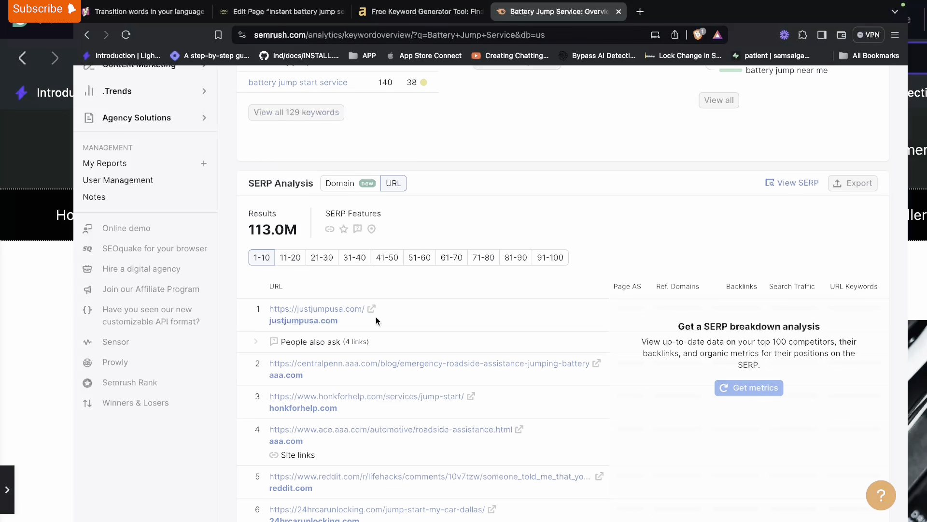
pyautogui.hotkey('ctrl', 'r')
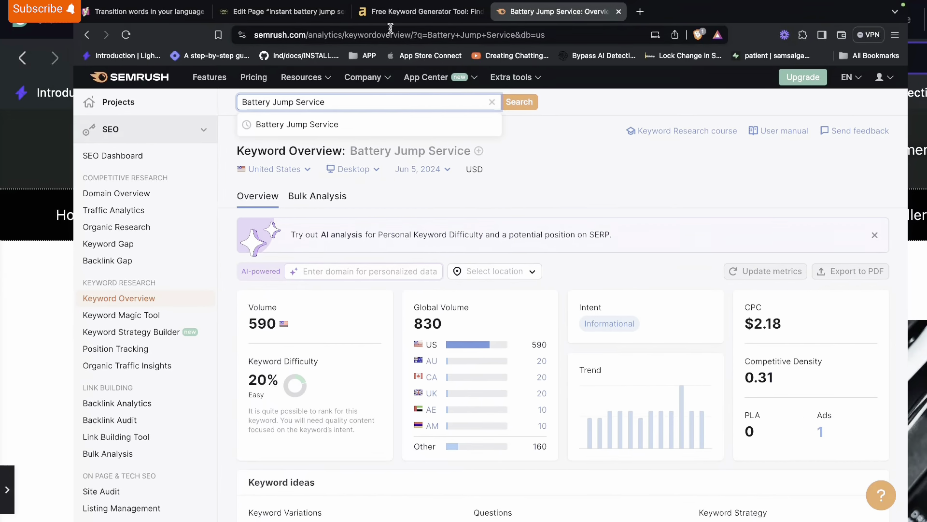
# Go back to the WordPress site and open the Residential Locksmith service page for editing.
pyautogui.click(280, 12)
pyautogui.scroll(7, 440, 310)
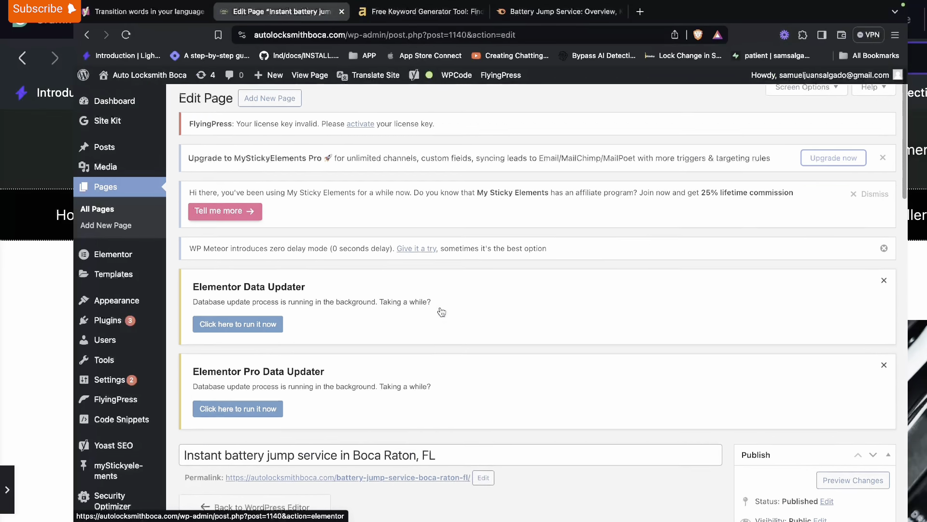
pyautogui.scroll(-7, 360, 329)
pyautogui.hotkey('ctrl', 'r')
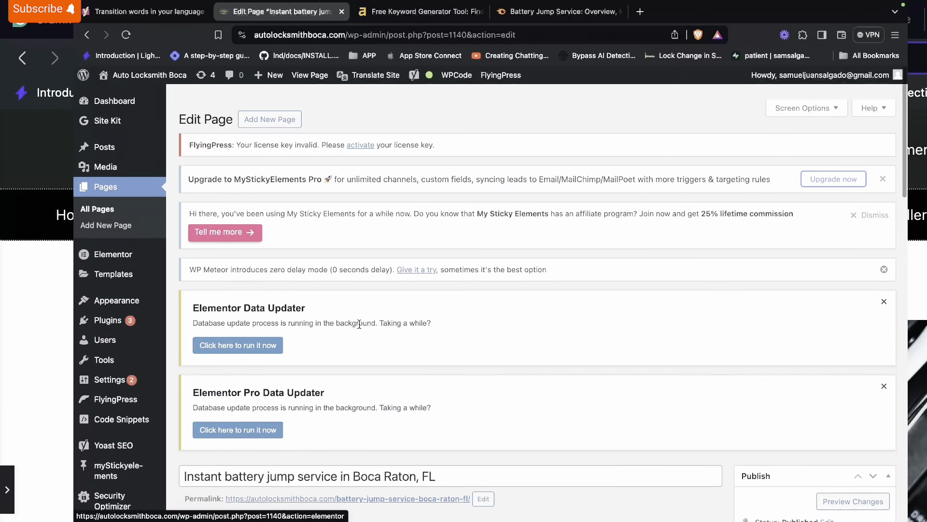
pyautogui.moveTo(139, 77)
pyautogui.click(143, 96)
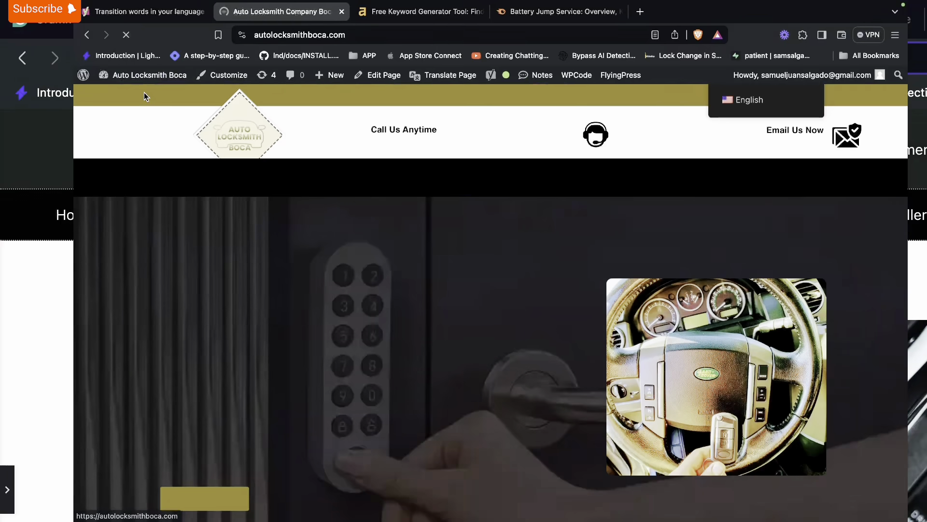
pyautogui.moveTo(333, 178)
pyautogui.click(351, 233)
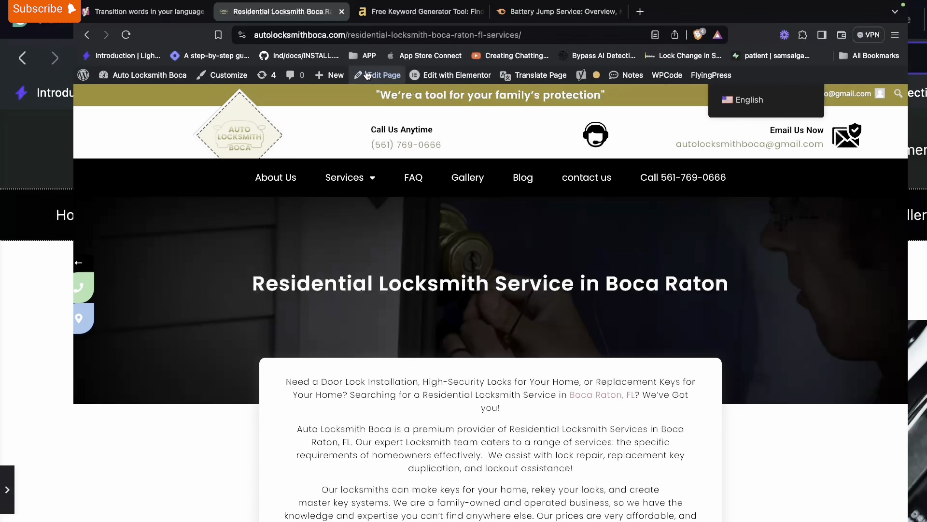
pyautogui.click(384, 75)
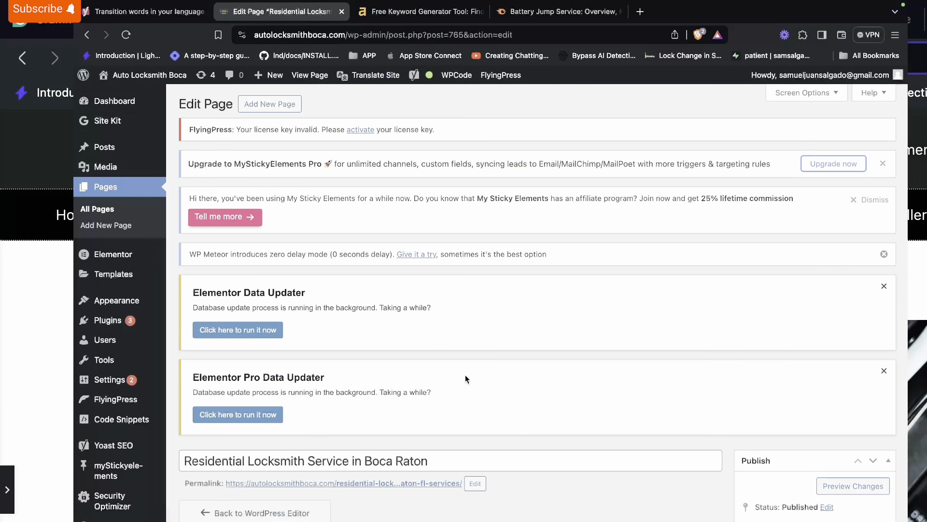
# Copy "Residential Locksmith" from the page's Yoast focus keyphrase and analyze it in Semrush's Keyword Overview.
pyautogui.scroll(-10, 465, 374)
pyautogui.scroll(-1, 467, 379)
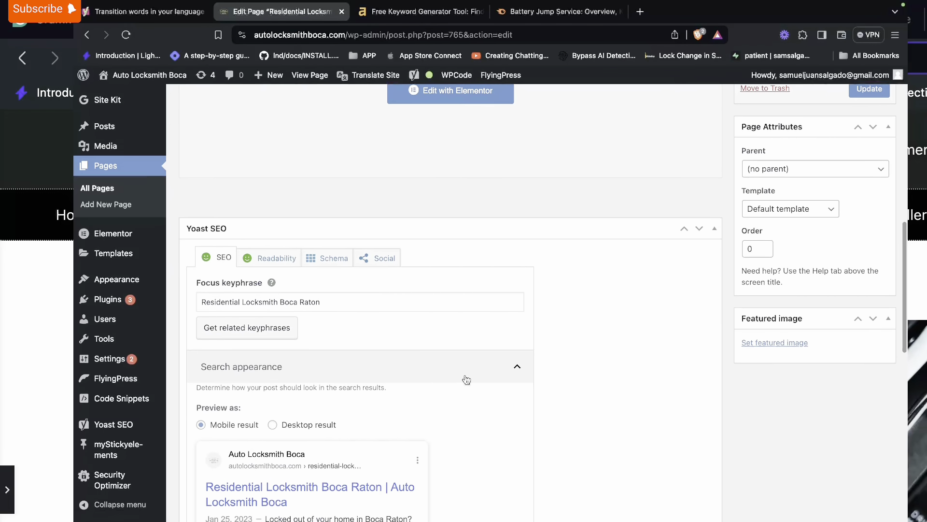
pyautogui.moveTo(279, 302); pyautogui.dragTo(188, 306)
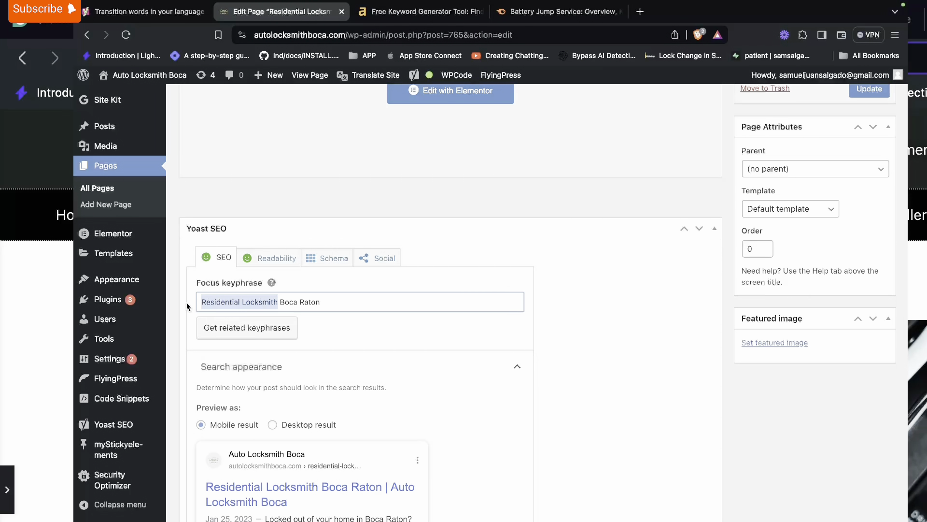
pyautogui.rightClick(228, 303)
pyautogui.click(241, 308)
pyautogui.click(518, 14)
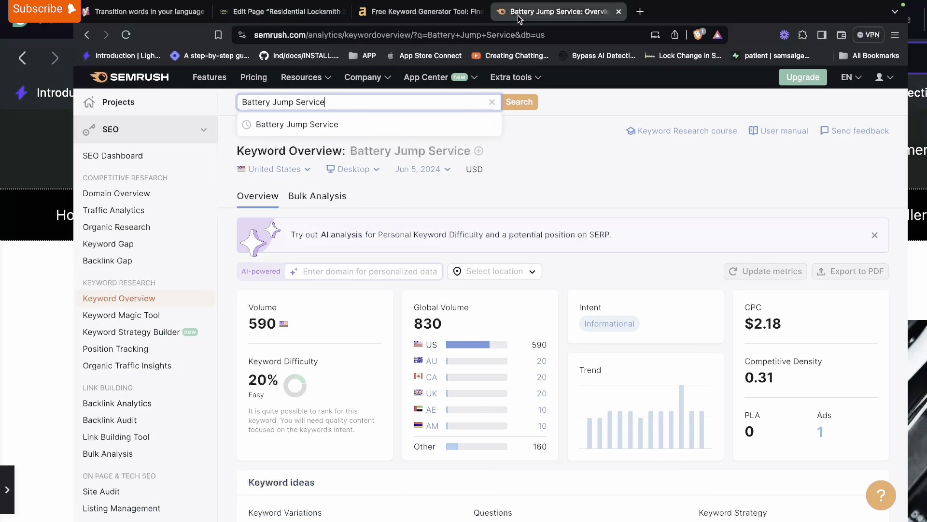
pyautogui.tripleClick(305, 101)
pyautogui.press('BackSpace')
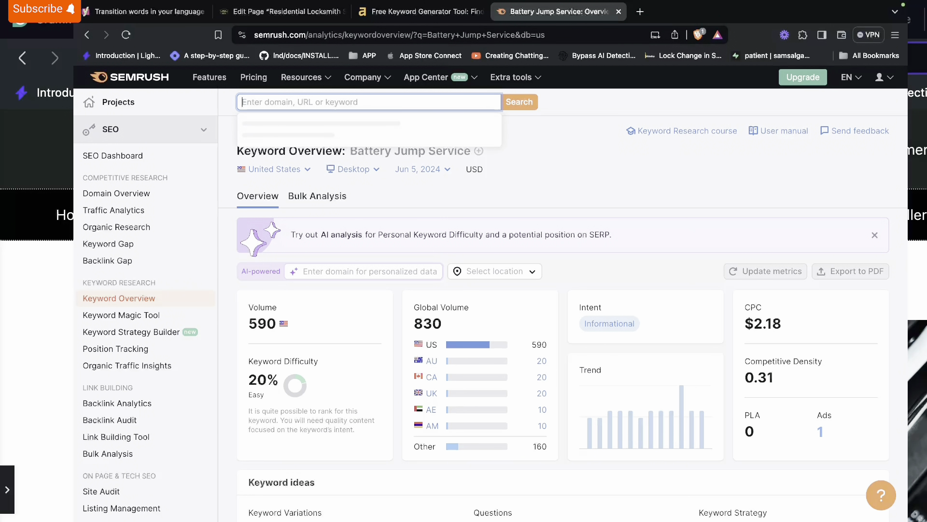
pyautogui.hotkey('ctrl', 'v')
pyautogui.press('Return')
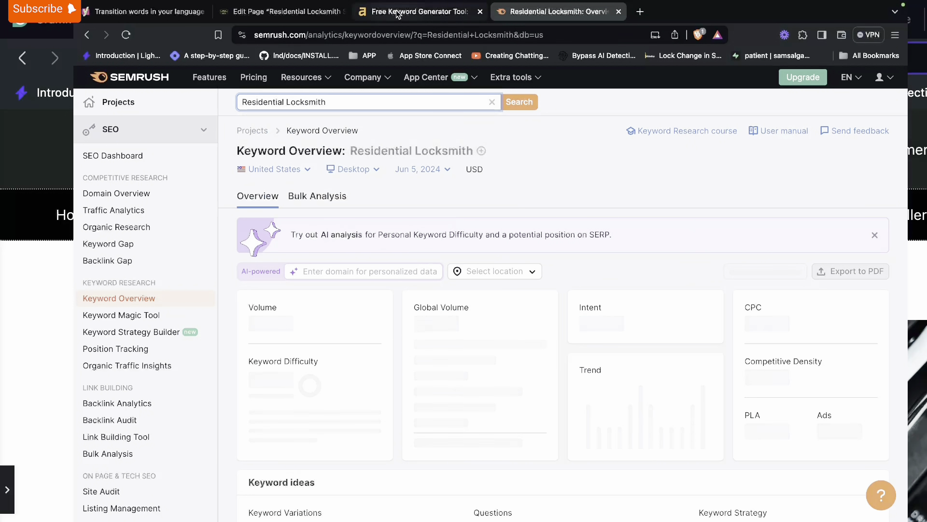
# Find Google keyword ideas for "Residential Locksmith" in Ahrefs' Free Keyword Generator for the United States and highlight "residential locksmith services".
pyautogui.click(397, 13)
pyautogui.click(739, 96)
pyautogui.click(234, 294)
pyautogui.tripleClick(234, 294)
pyautogui.press('BackSpace')
pyautogui.hotkey('ctrl', 'v')
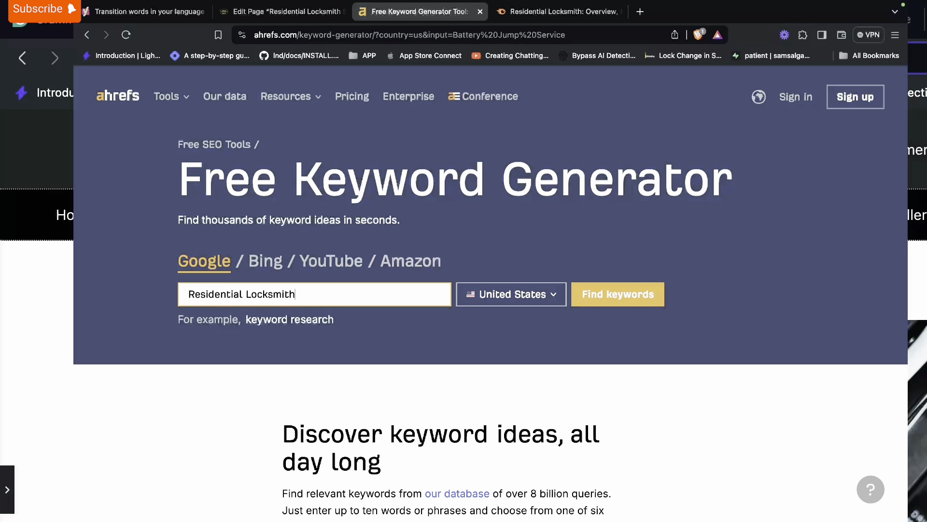
pyautogui.click(585, 302)
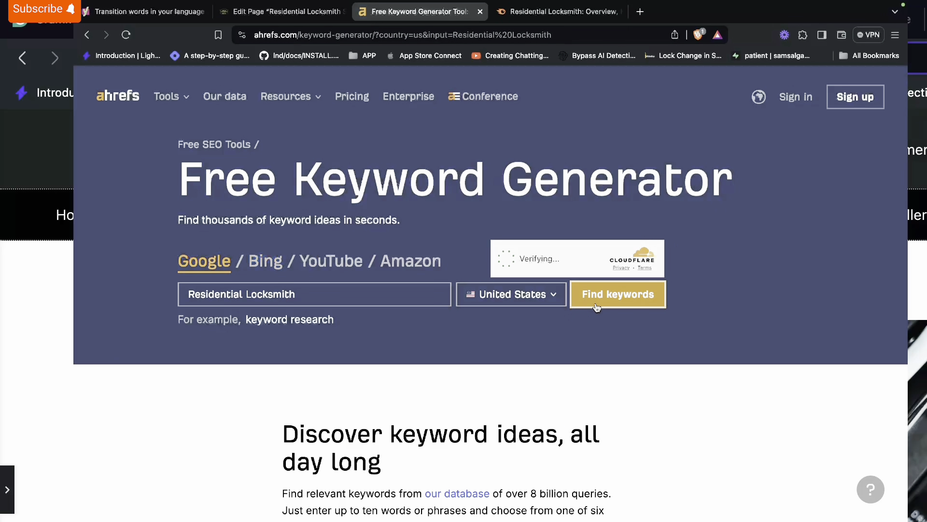
pyautogui.click(509, 262)
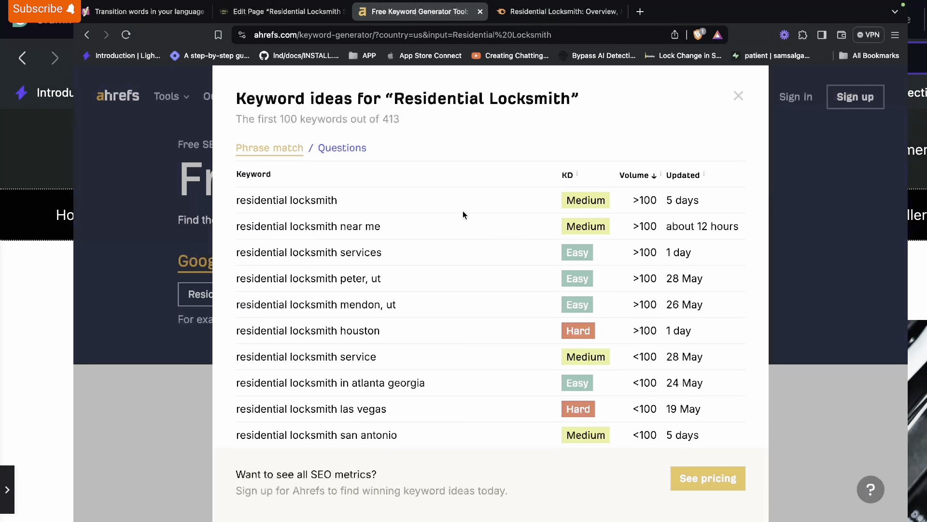
pyautogui.tripleClick(356, 252)
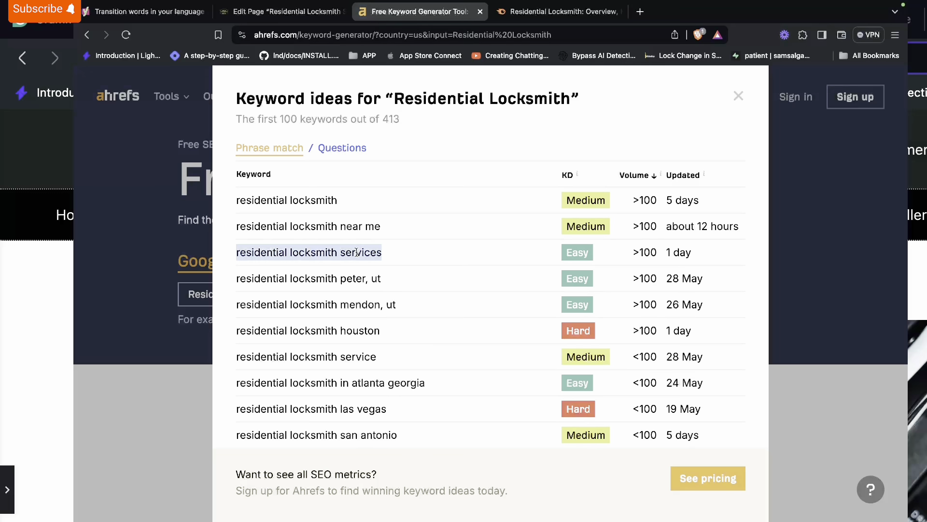
# Check the volume and difficulty of the "Residential Locksmith" keyword variations in Semrush.
pyautogui.click(545, 18)
pyautogui.scroll(-7, 461, 285)
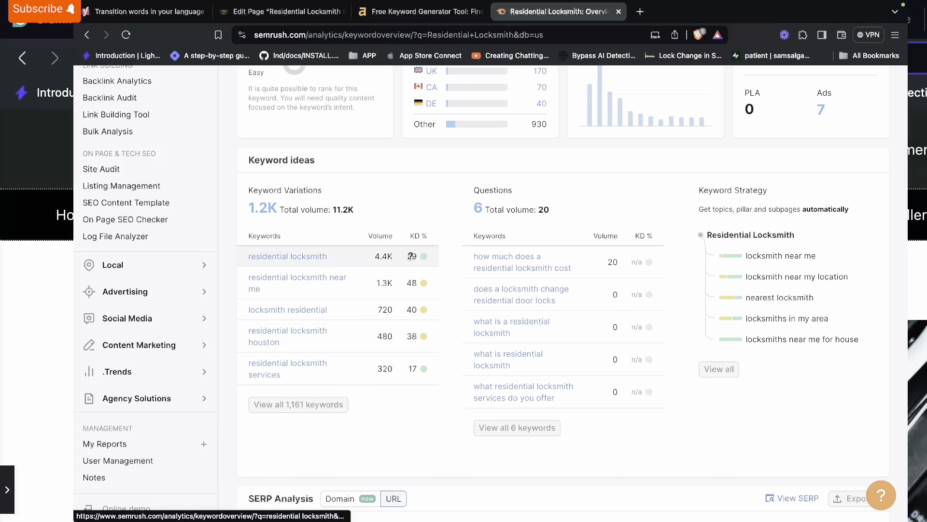
pyautogui.moveTo(420, 259)
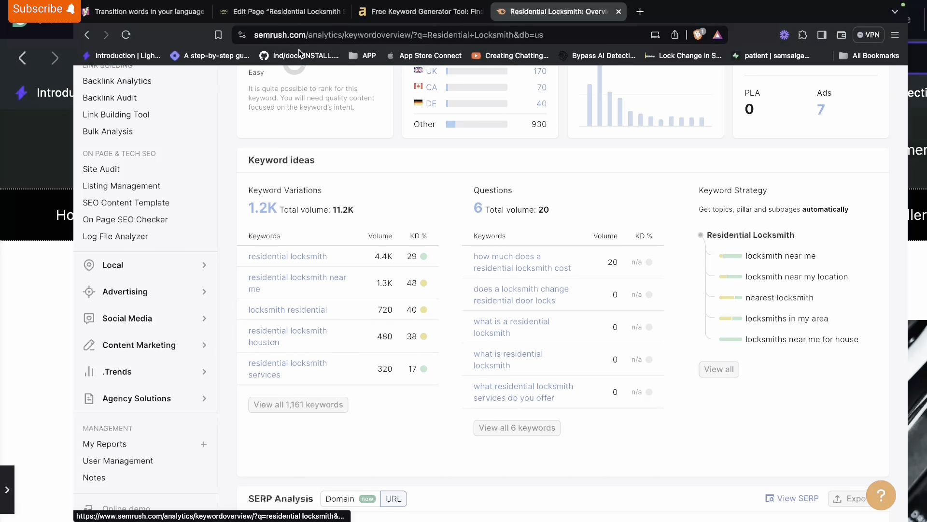
# Return to the Residential Locksmith page editor and review its Yoast focus keyphrase, search appearance and publish settings.
pyautogui.click(298, 12)
pyautogui.scroll(-5, 513, 289)
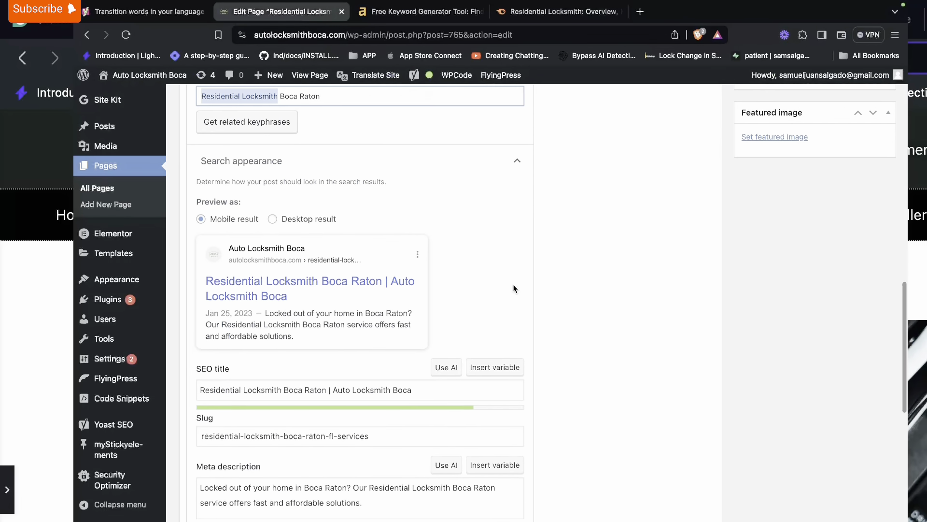
pyautogui.scroll(8, 513, 287)
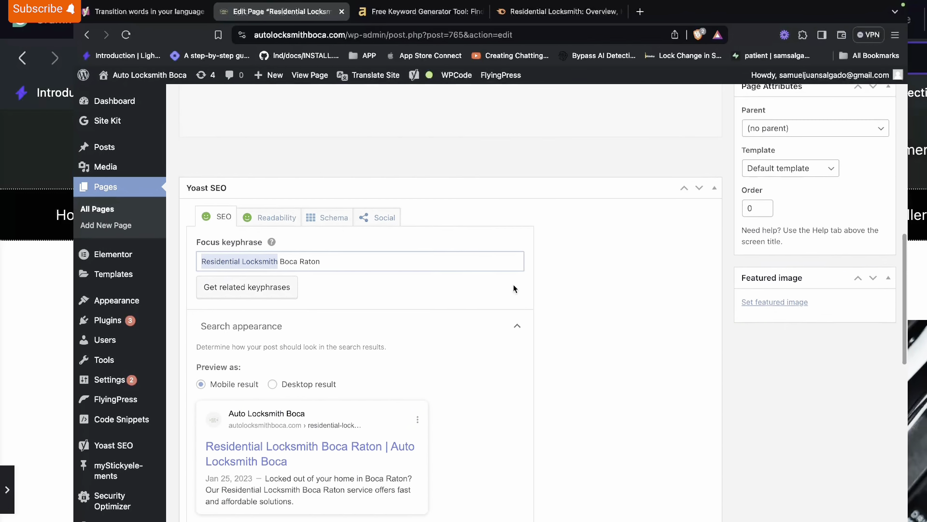
pyautogui.scroll(1, 513, 285)
pyautogui.scroll(4, 595, 442)
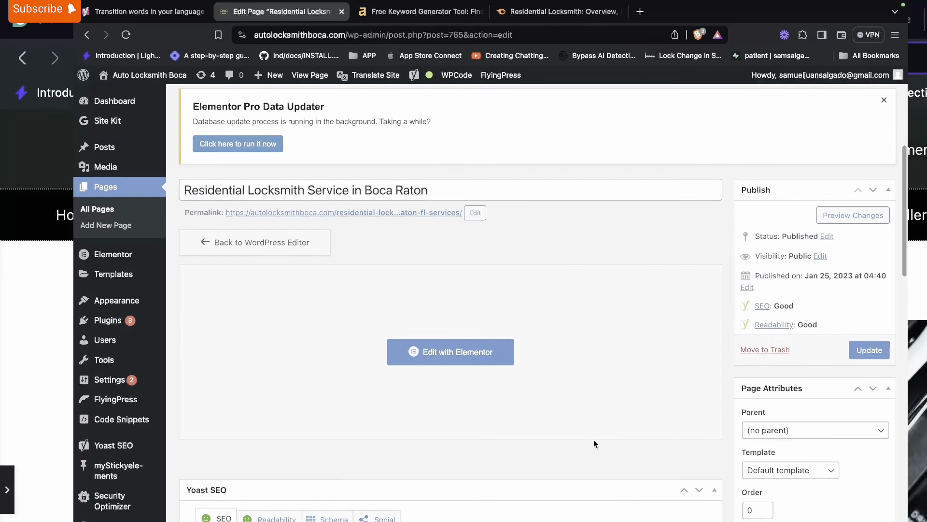
pyautogui.scroll(1, 595, 442)
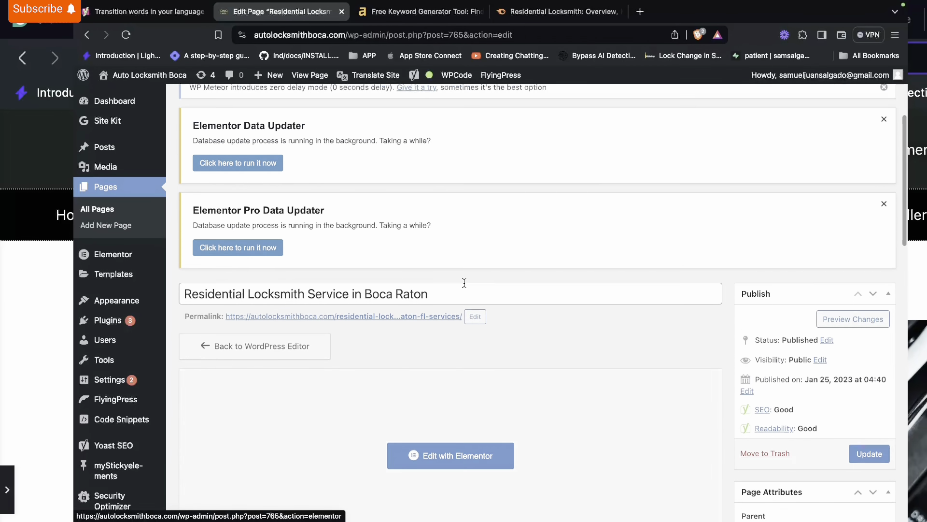
# Go to the site's home page and open the Commercial Locksmith service page for editing.
pyautogui.click(139, 76)
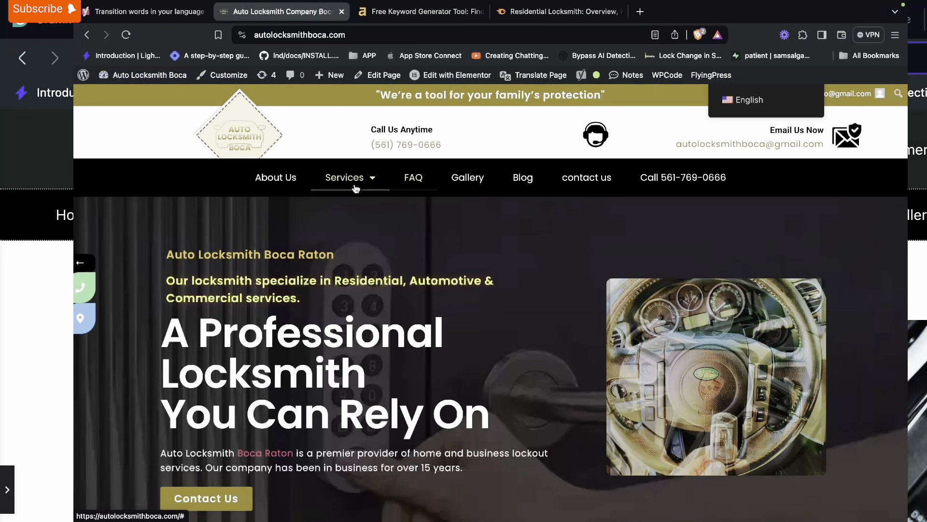
pyautogui.moveTo(355, 178)
pyautogui.click(377, 258)
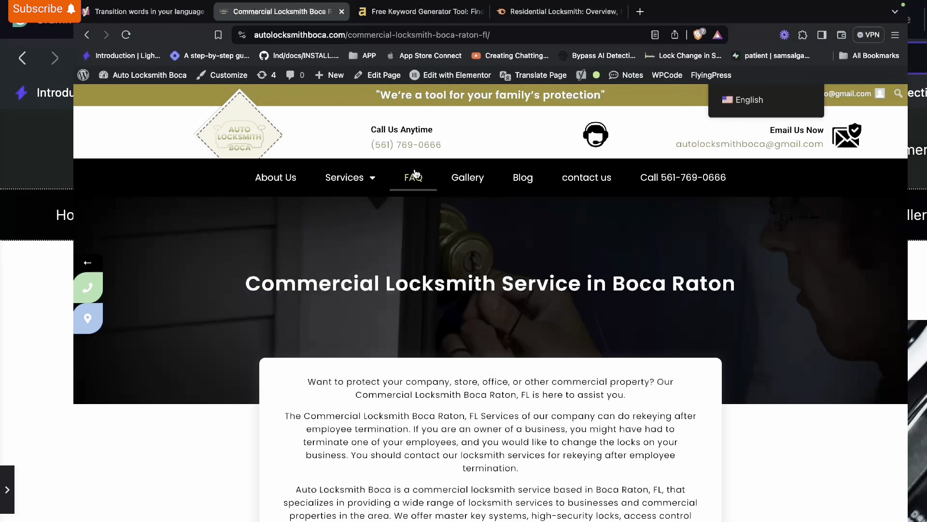
pyautogui.click(381, 75)
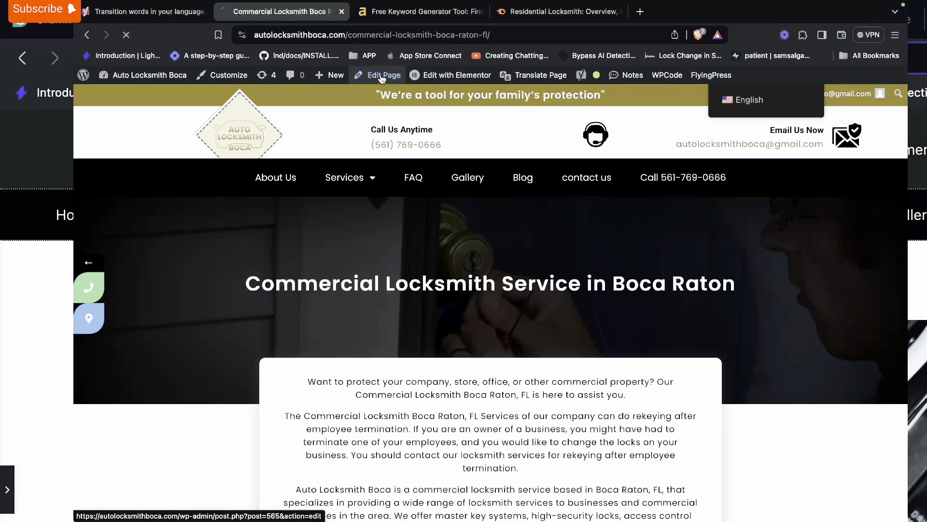
pyautogui.scroll(-1, 474, 366)
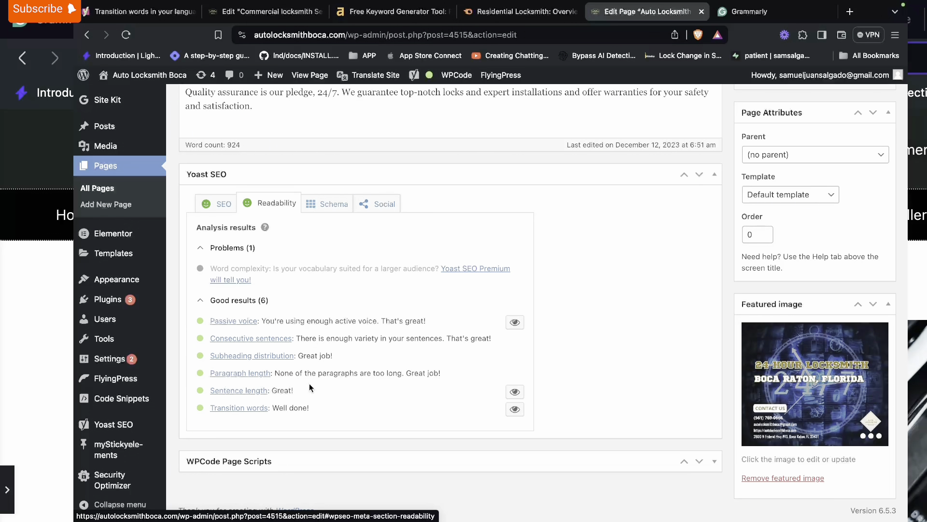
# Review the 24-hour locksmith page's content and its Yoast readability analysis.
pyautogui.scroll(10, 527, 382)
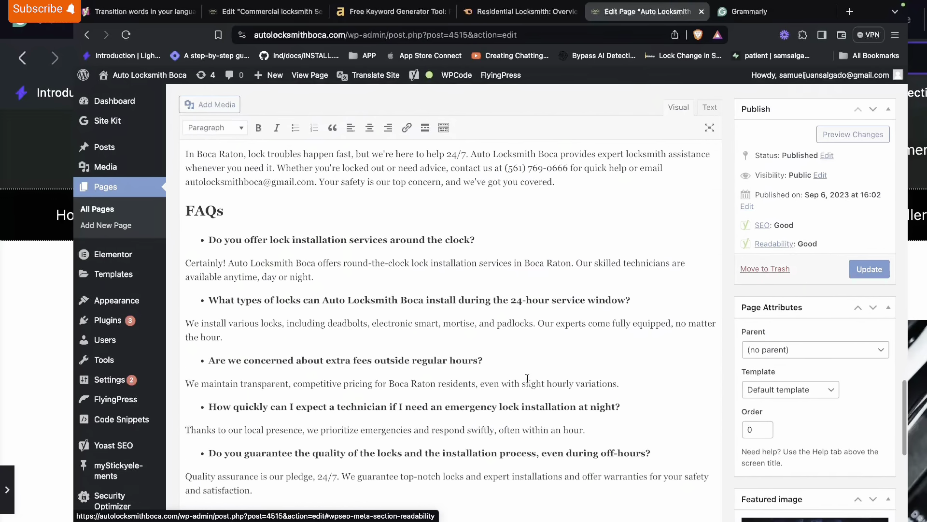
pyautogui.scroll(5, 527, 379)
pyautogui.scroll(-12, 528, 380)
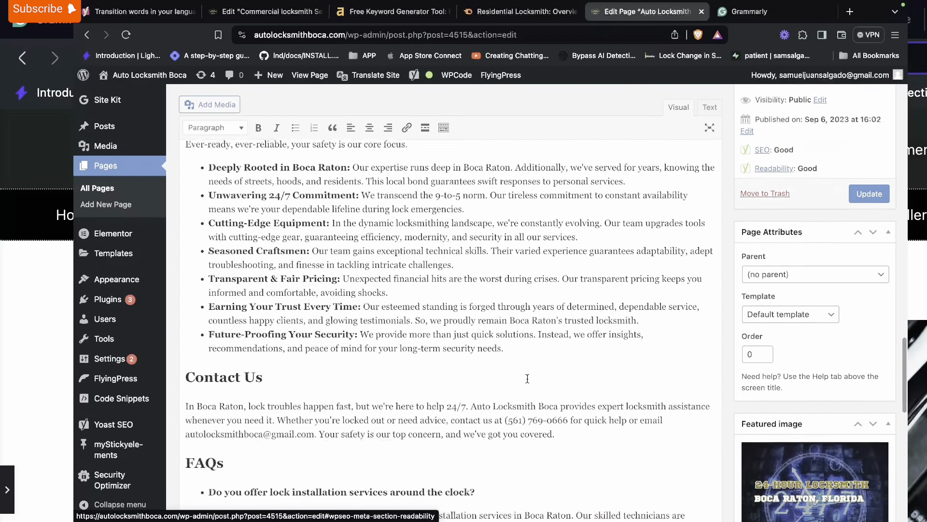
pyautogui.scroll(-3, 528, 382)
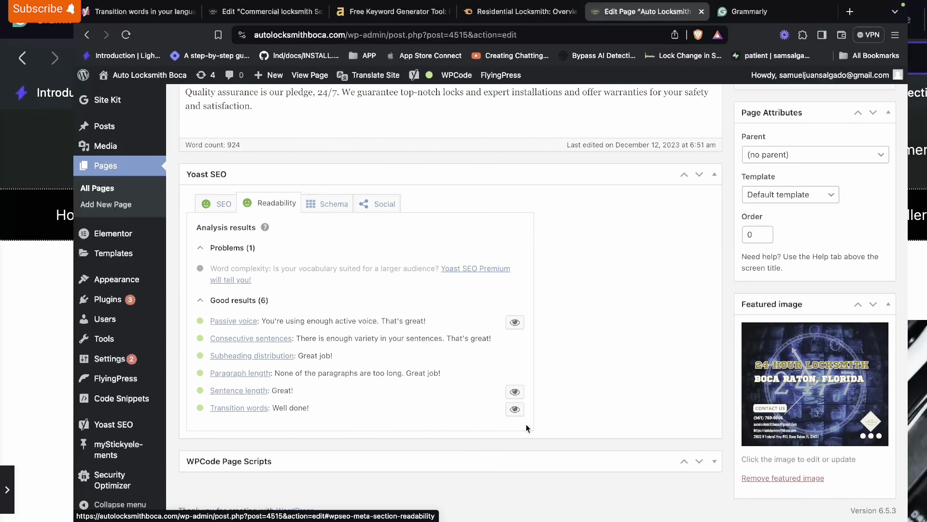
pyautogui.moveTo(580, 514)
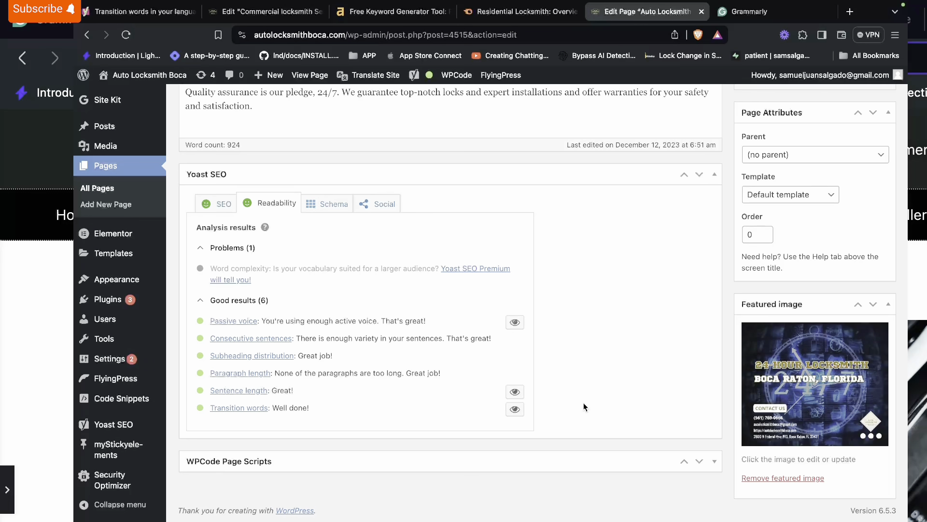
# Examine how the subheadings divide the 24-hour locksmith page, from "Problem Solved" through the FAQs, against Yoast's readability results.
pyautogui.click(515, 322)
pyautogui.click(246, 166)
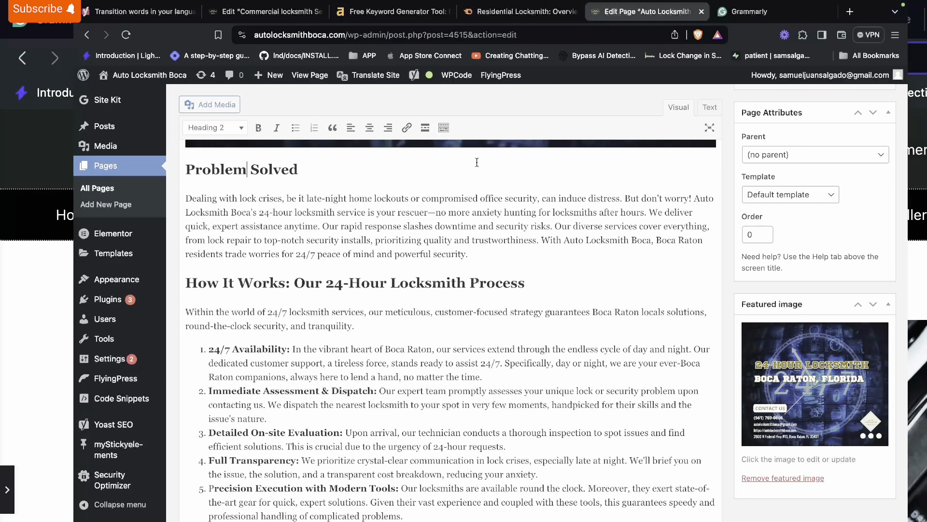
pyautogui.scroll(-1, 529, 273)
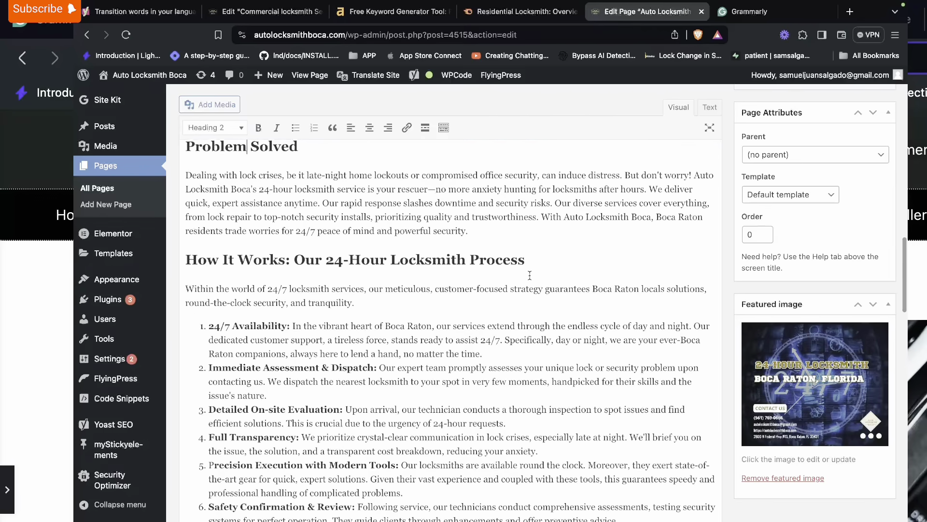
pyautogui.tripleClick(466, 256)
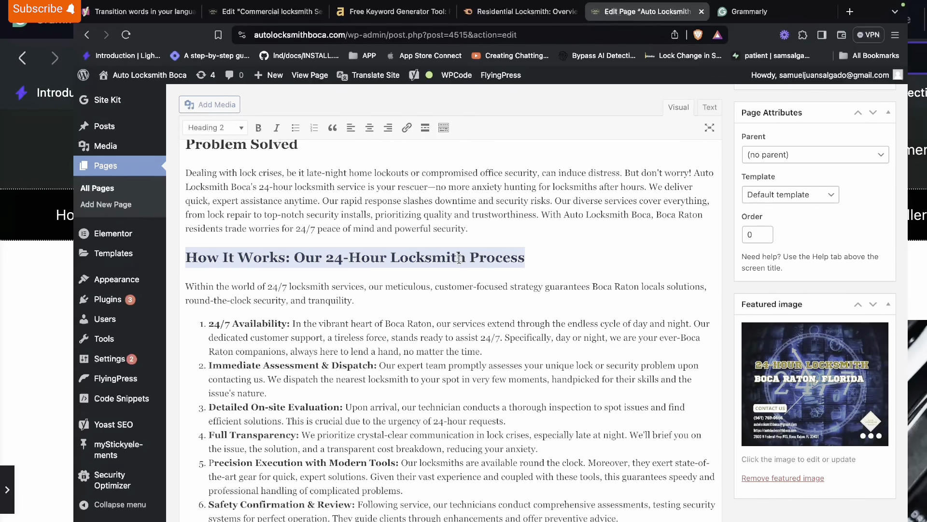
pyautogui.scroll(-10, 329, 254)
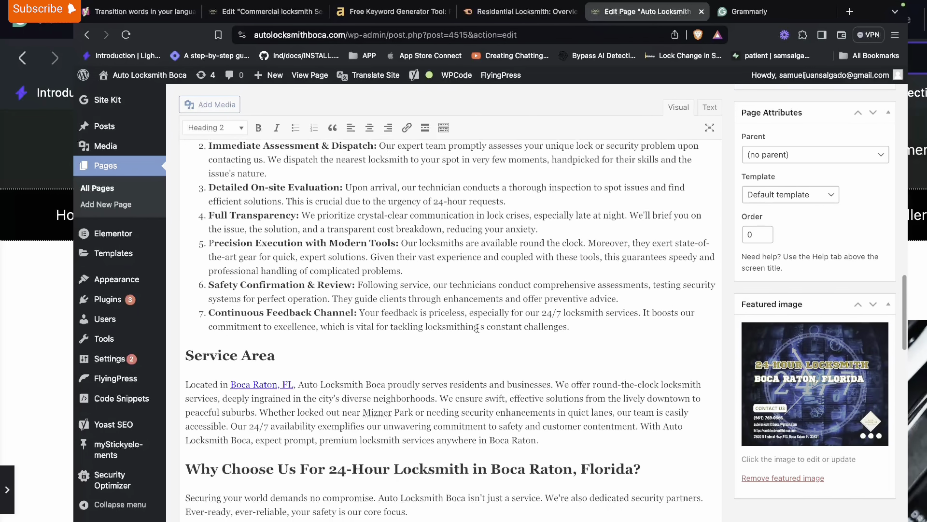
pyautogui.moveTo(186, 322); pyautogui.dragTo(276, 322)
pyautogui.scroll(-4, 289, 322)
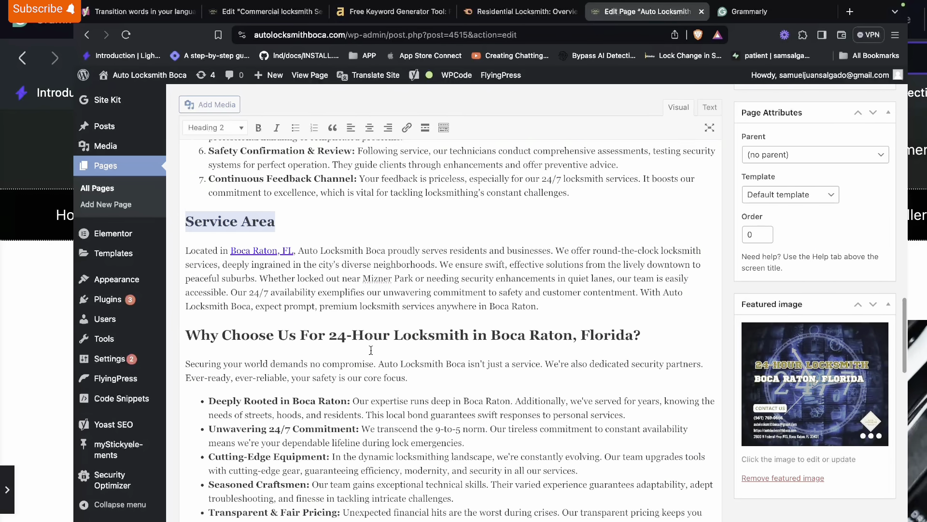
pyautogui.tripleClick(301, 324)
pyautogui.scroll(-14, 399, 362)
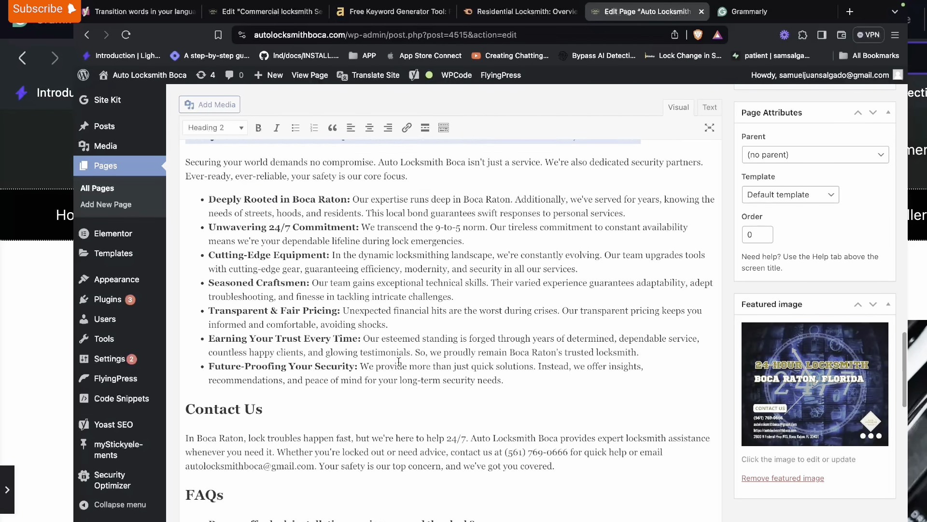
pyautogui.scroll(-12, 399, 362)
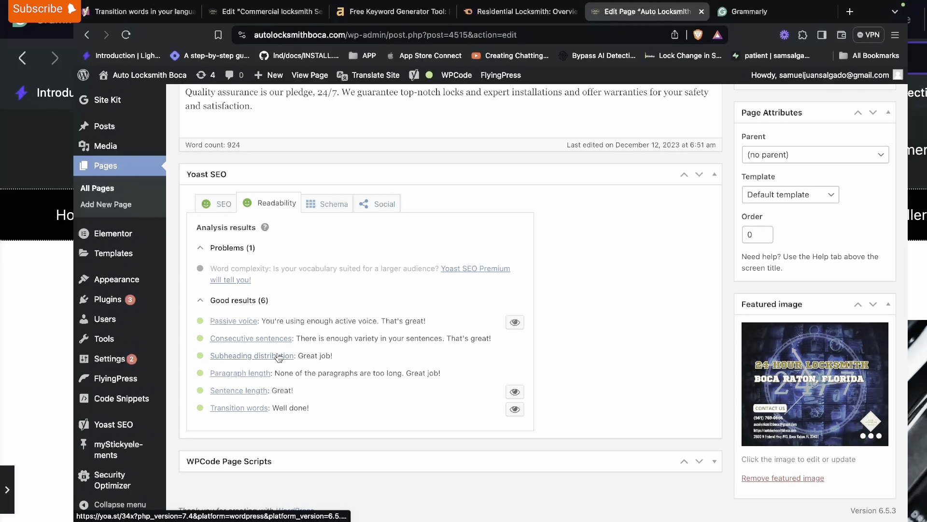
# Compare the 24-hour locksmith page's text with its Yoast readability results.
pyautogui.scroll(10, 512, 363)
pyautogui.scroll(-10, 512, 364)
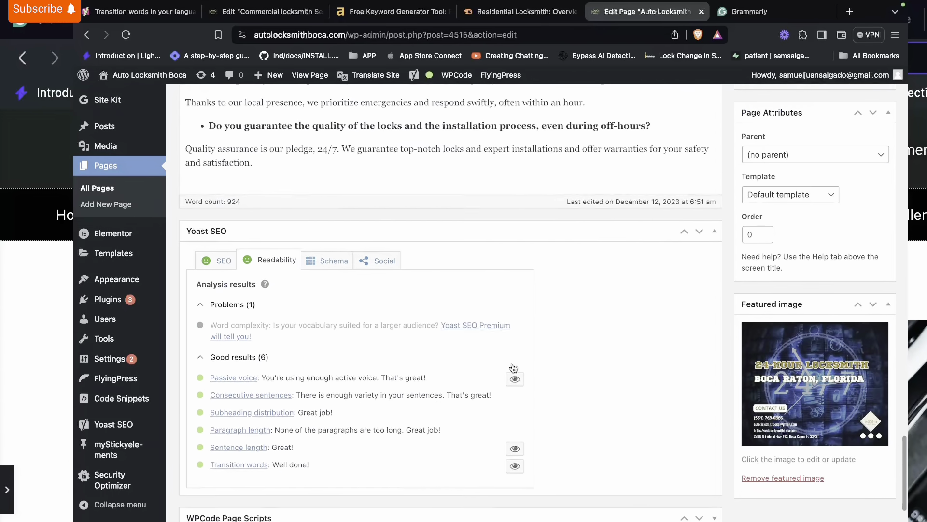
pyautogui.scroll(10, 512, 367)
# Update the Commercial Locksmith Service page and open its Yoast readability analysis.
pyautogui.click(869, 269)
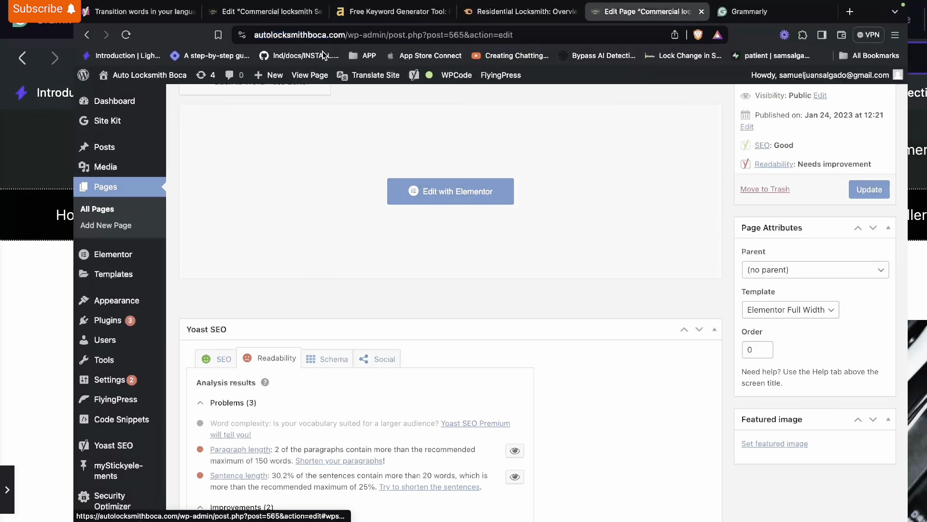
pyautogui.click(863, 190)
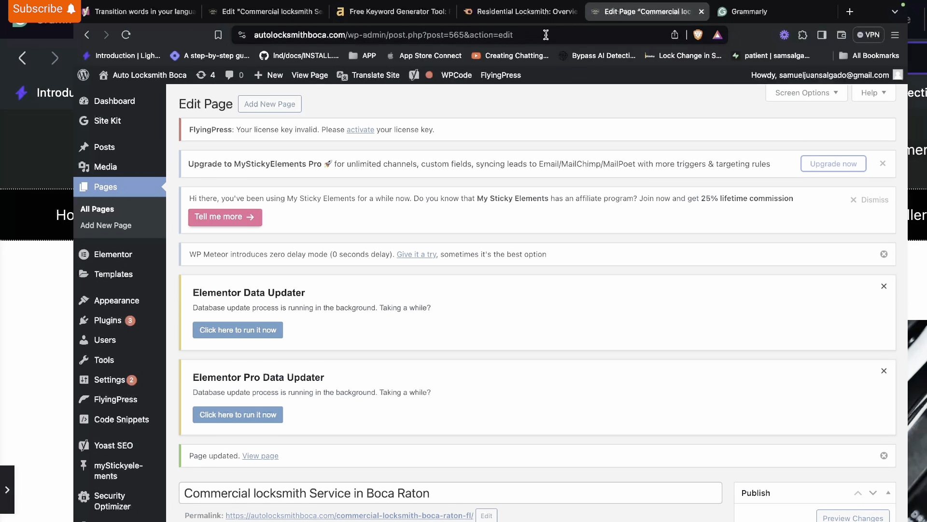
pyautogui.scroll(-5, 512, 193)
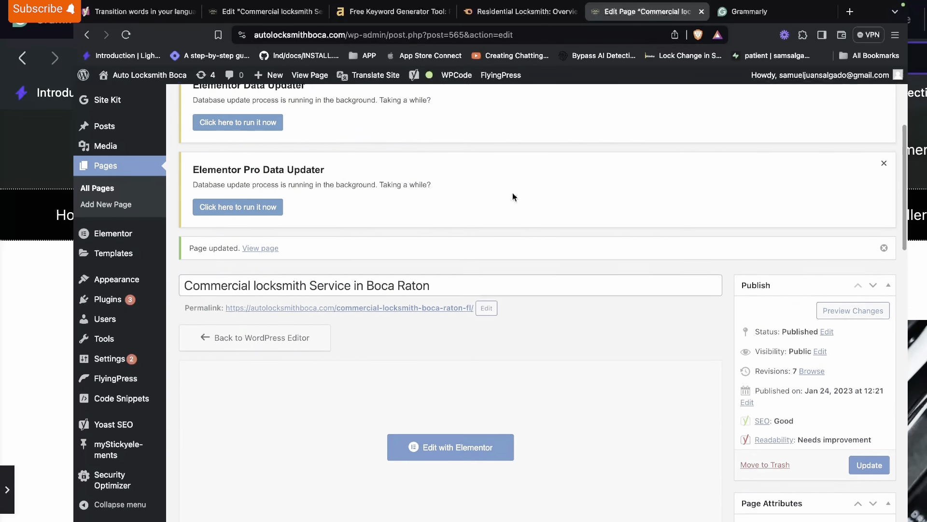
pyautogui.scroll(-7, 512, 193)
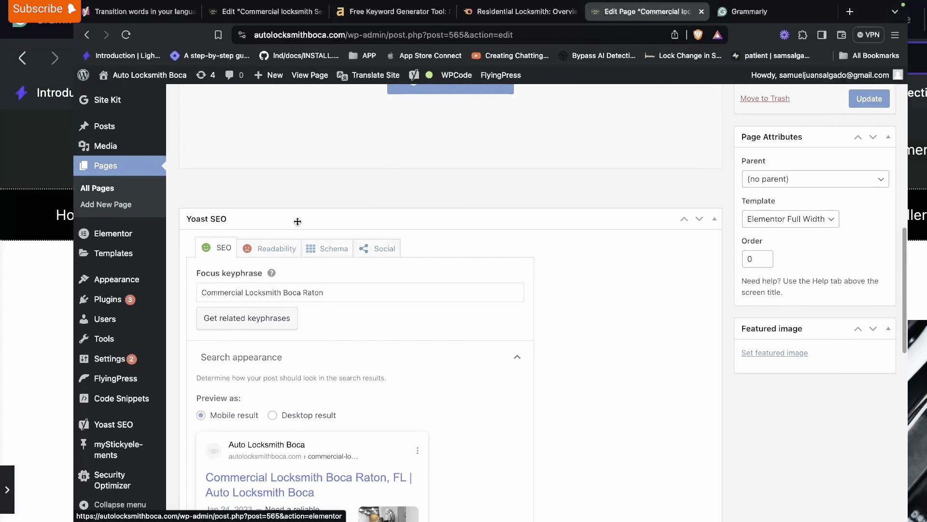
pyautogui.click(269, 249)
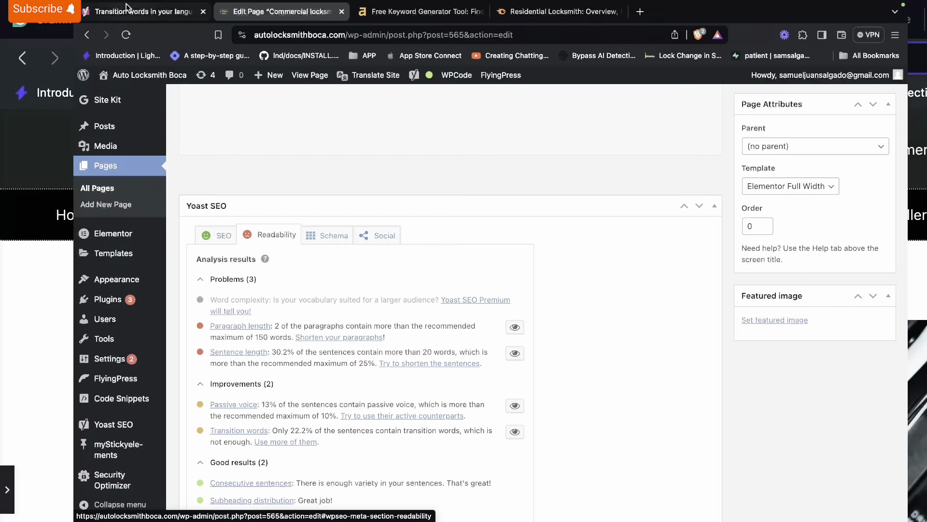
# Consult Yoast's "Transition words in your language" article and its list of English transition words.
pyautogui.click(140, 12)
pyautogui.tripleClick(294, 172)
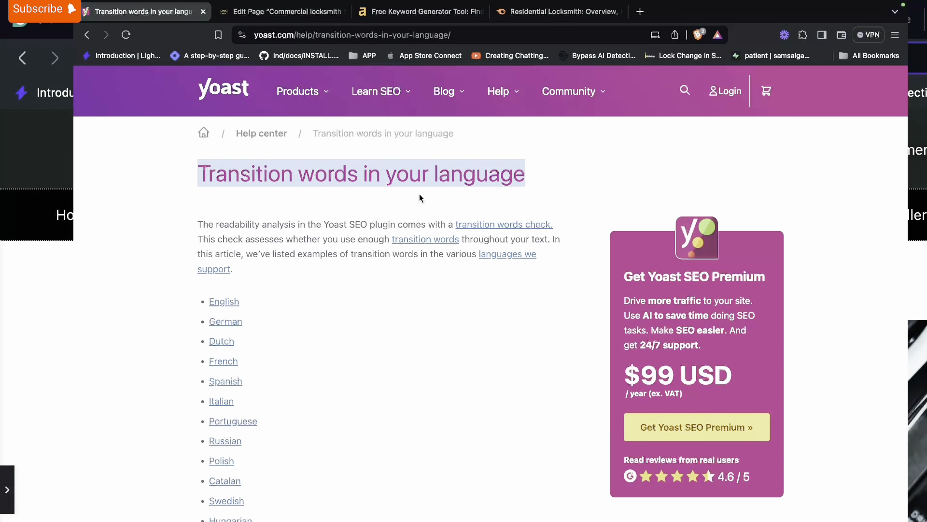
pyautogui.scroll(-7, 420, 198)
pyautogui.scroll(-4, 420, 198)
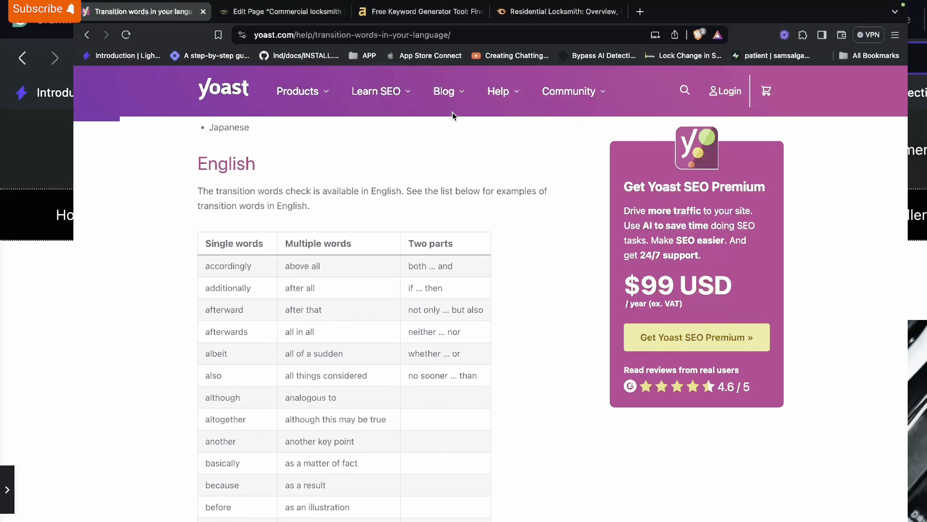
# Return to the Commercial Locksmith page editor and review its Yoast readability problems and improvements.
pyautogui.click(283, 11)
pyautogui.scroll(-1, 627, 326)
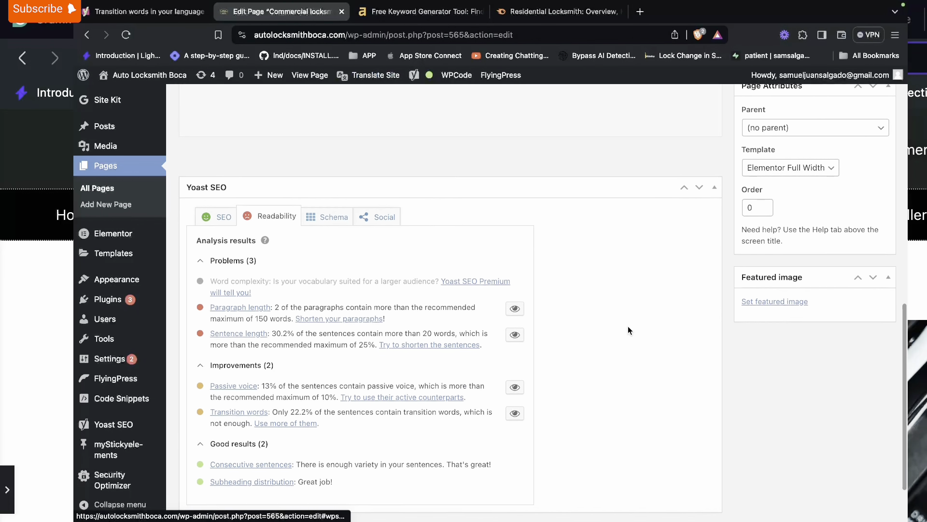
pyautogui.scroll(-1, 628, 330)
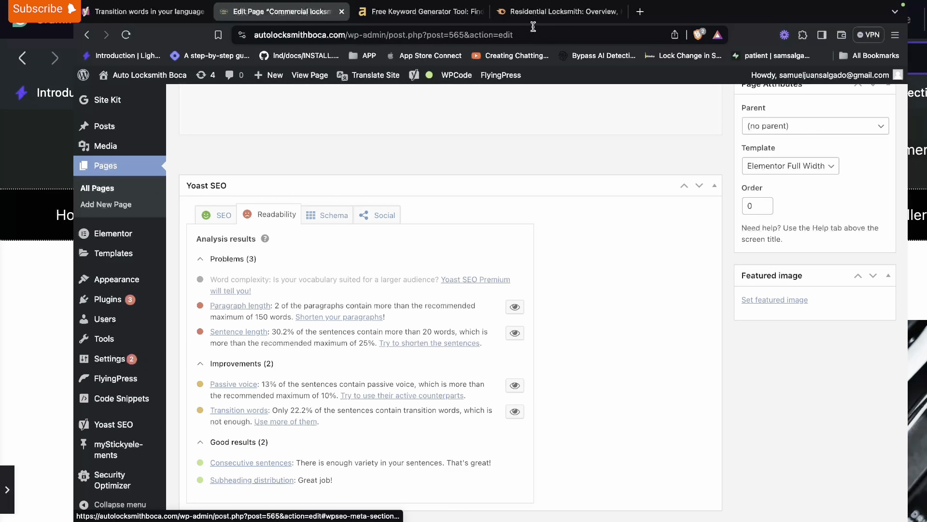
# Open a second copy of the Commercial Locksmith page editor in a new tab and start editing the original with Elementor.
pyautogui.scroll(7, 425, 269)
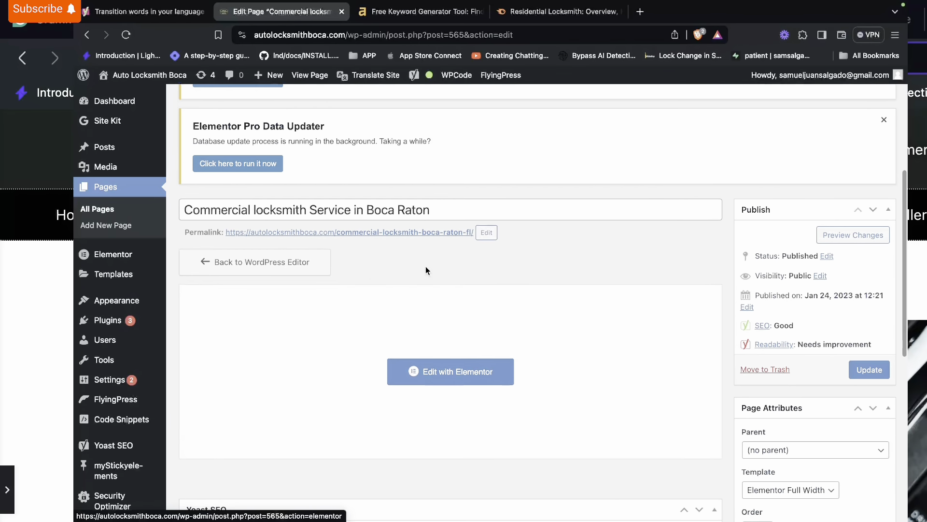
pyautogui.click(360, 28)
pyautogui.rightClick(360, 28)
pyautogui.click(407, 104)
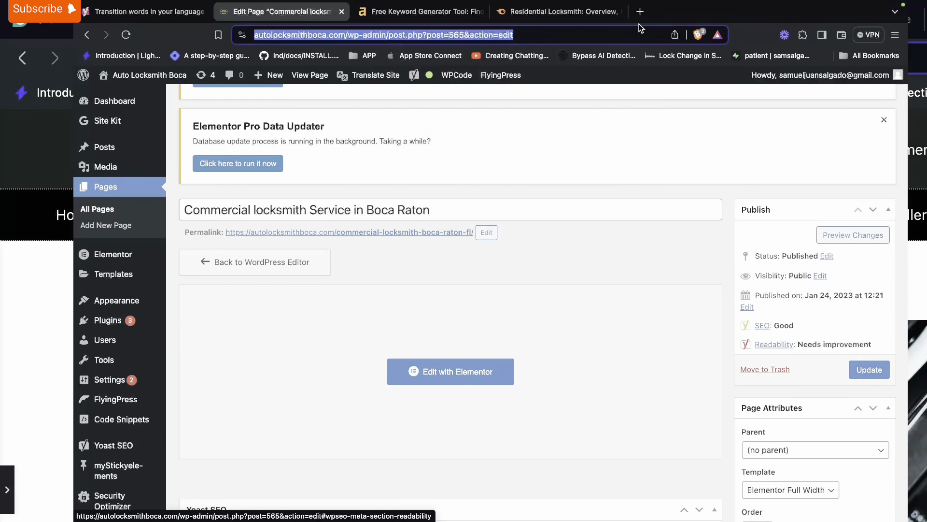
pyautogui.click(640, 11)
pyautogui.press('super+v')
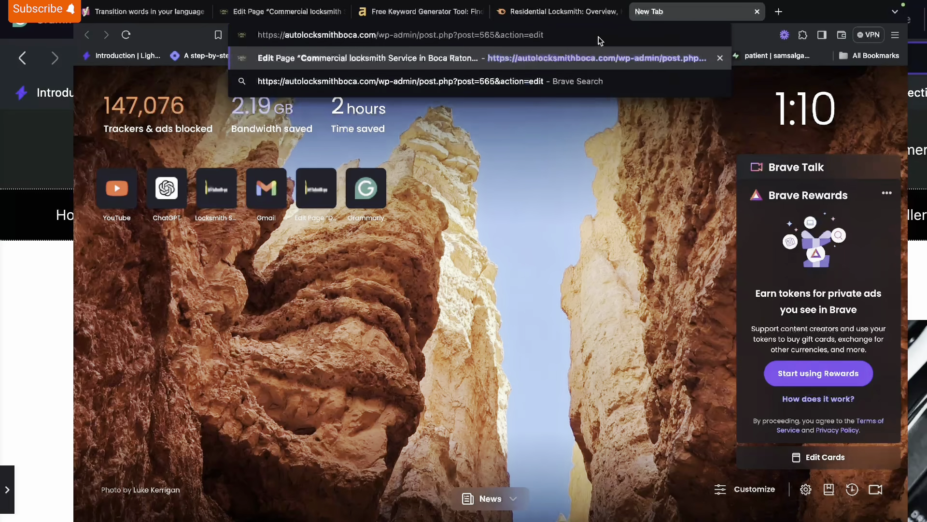
pyautogui.press('Return')
pyautogui.click(282, 19)
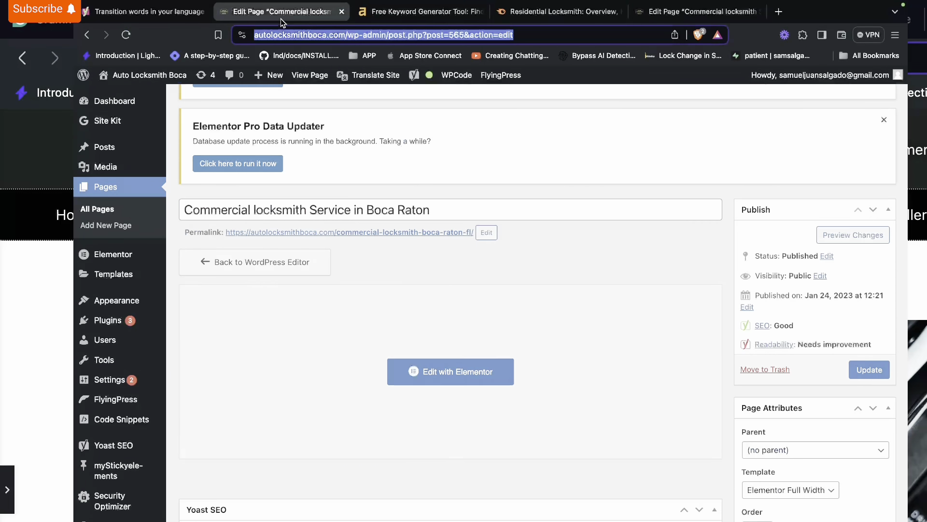
pyautogui.click(479, 381)
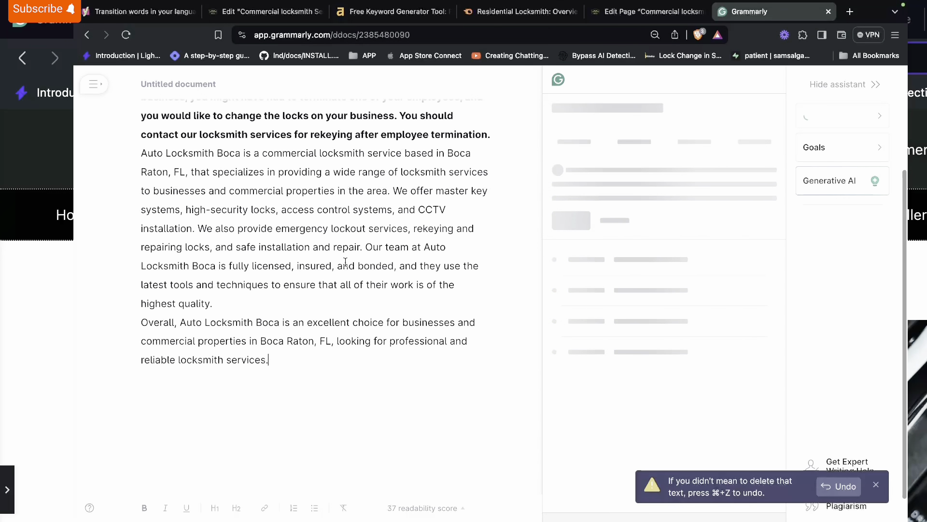
# In the Grammarly document, expand the premium suggestions and replace "Boca Raton, FL" in the opening paragraph with "company".
pyautogui.scroll(5, 374, 357)
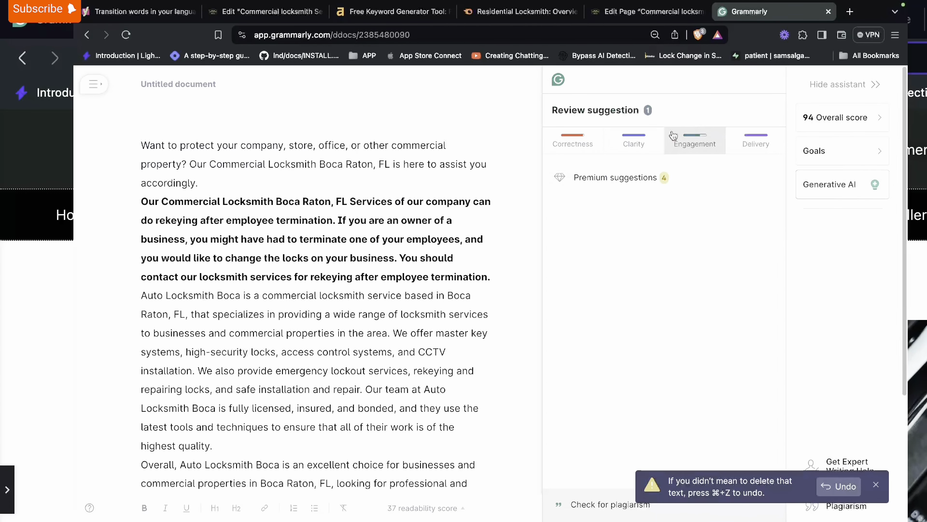
pyautogui.click(644, 178)
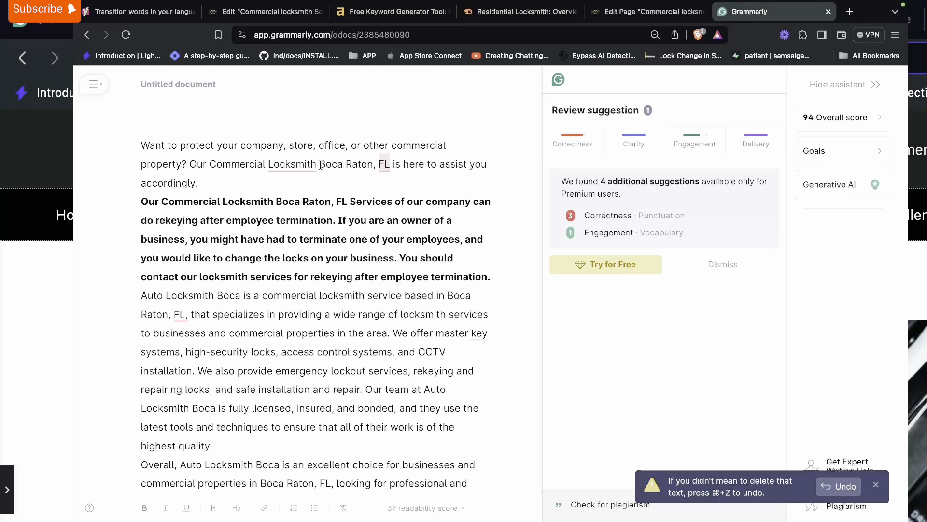
pyautogui.moveTo(321, 164); pyautogui.dragTo(391, 165)
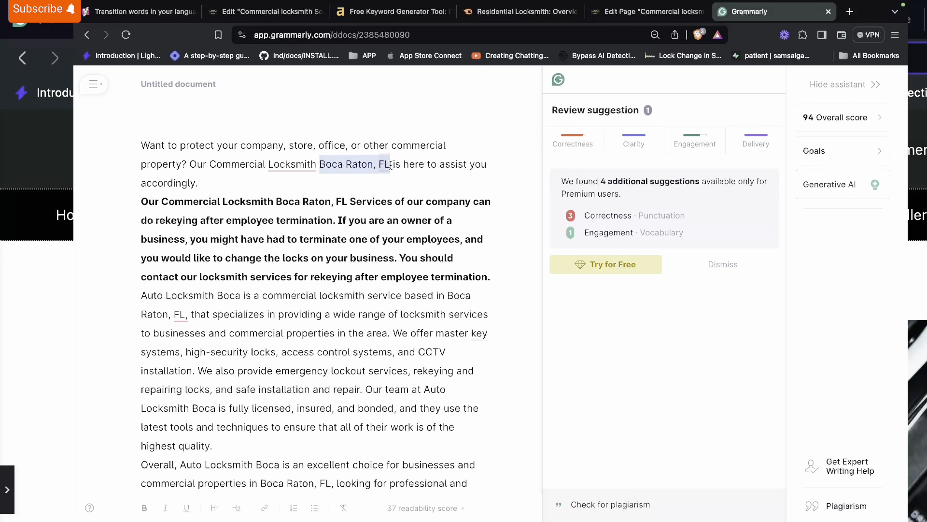
pyautogui.press('BackSpace')
pyautogui.write('company')
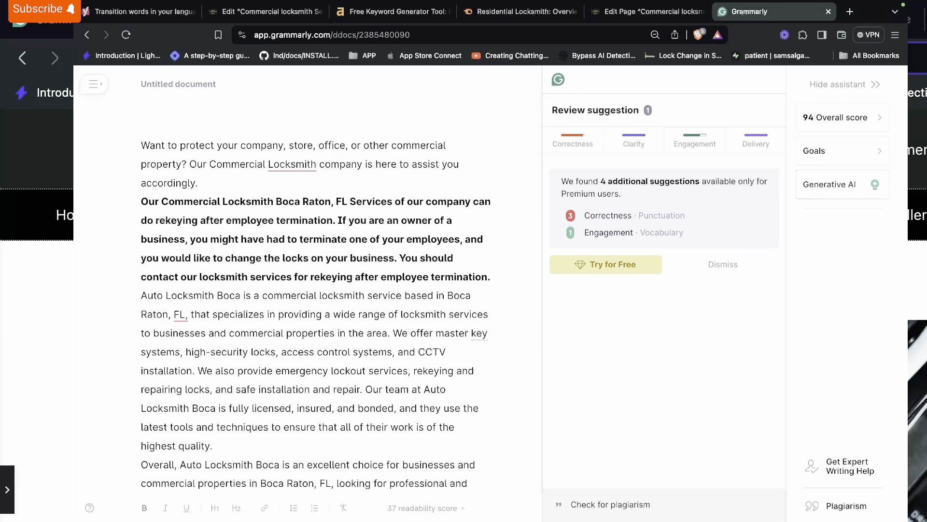
# Replace "is here to" with "will" in the opening paragraph so it reads "company will assist you accordingly".
pyautogui.moveTo(408, 164); pyautogui.dragTo(362, 165)
pyautogui.write('. w')
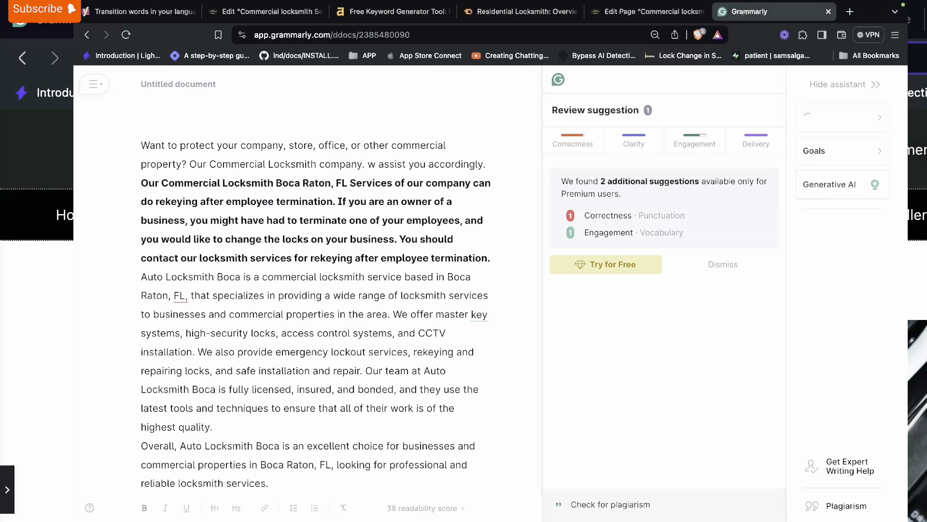
pyautogui.press('BackSpace')
pyautogui.press('BackSpace')
pyautogui.press('super+z')
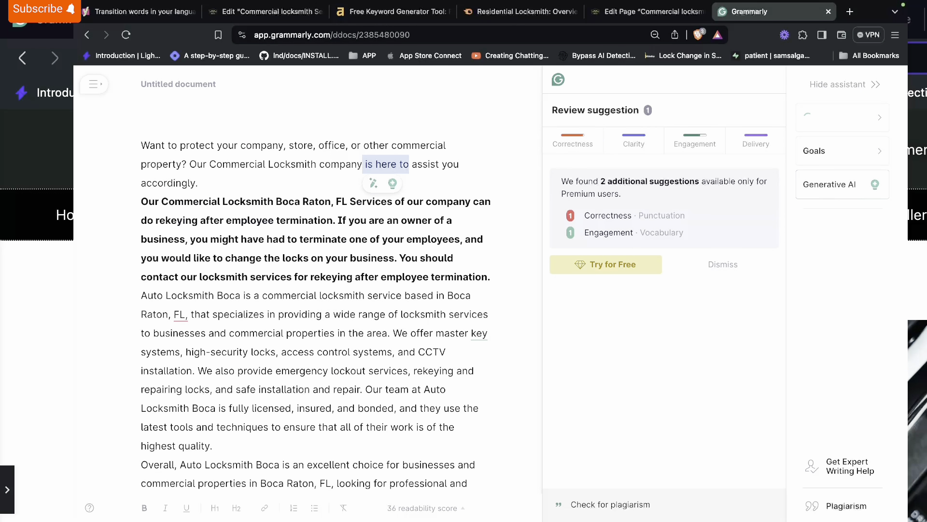
pyautogui.press('BackSpace')
pyautogui.write('will')
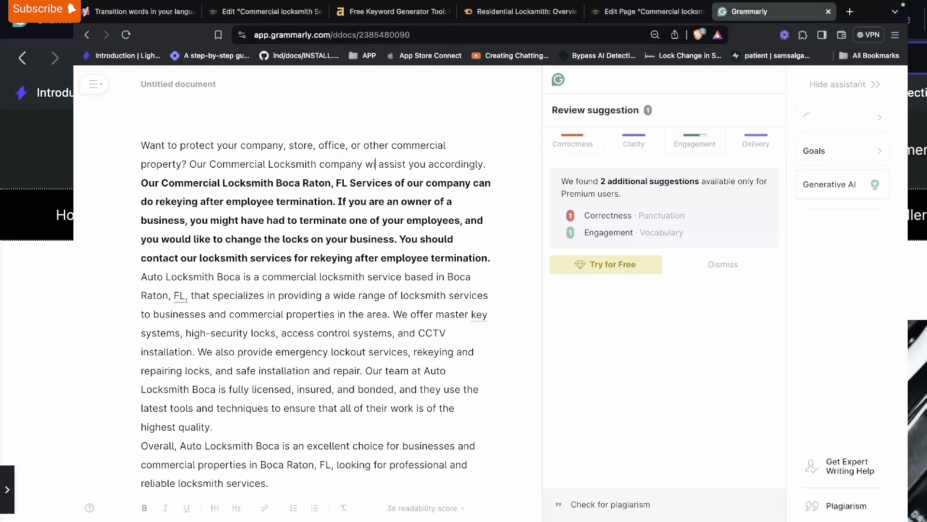
# Add the transition word "Furthermore," before "if you are an owner of a business" in the bold paragraph.
pyautogui.scroll(-2, 365, 193)
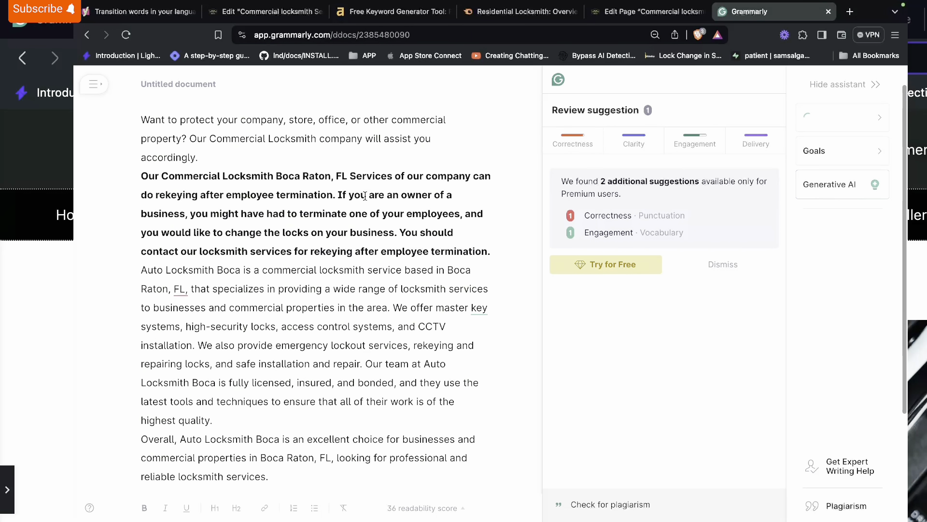
pyautogui.scroll(-1, 365, 196)
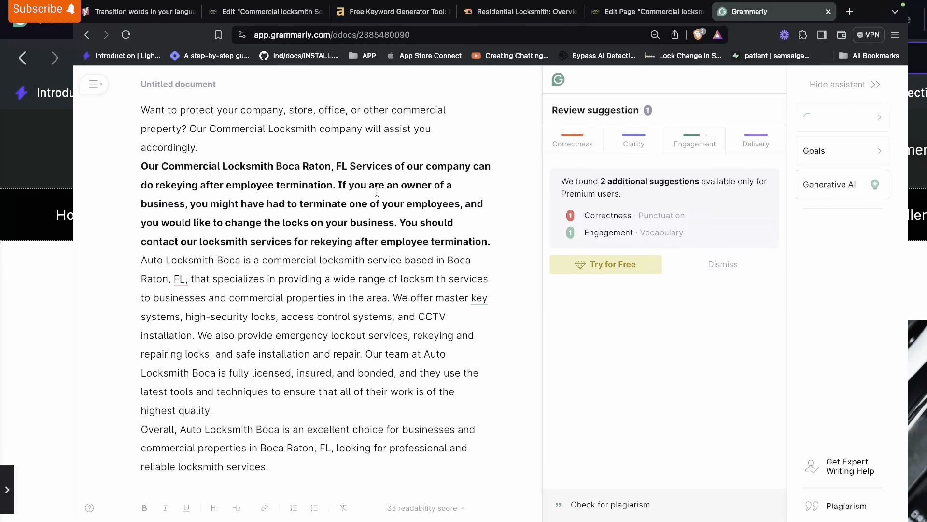
pyautogui.click(341, 185)
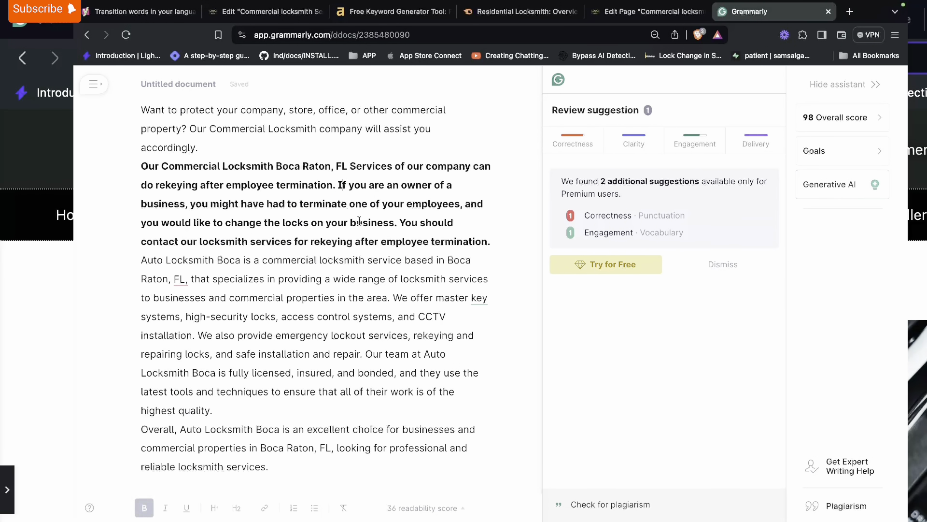
pyautogui.press('BackSpace')
pyautogui.write('Furth')
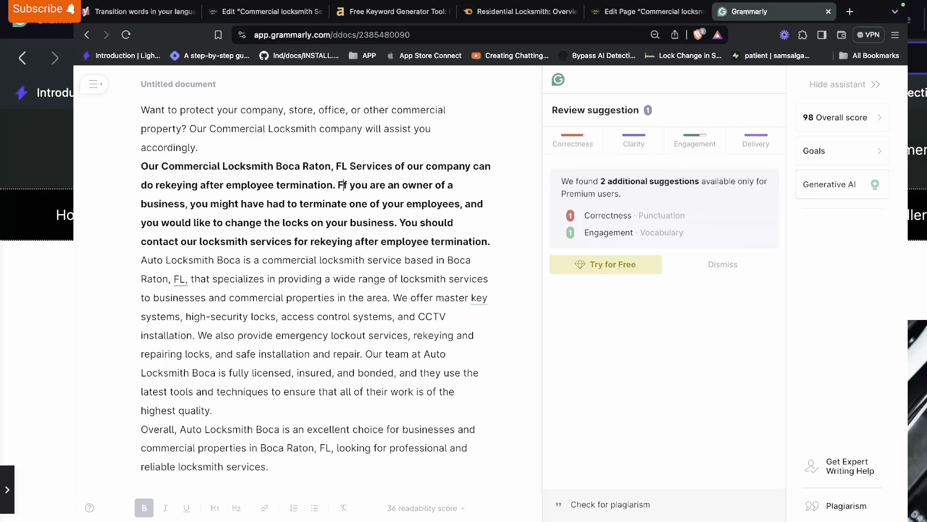
pyautogui.write('ermore')
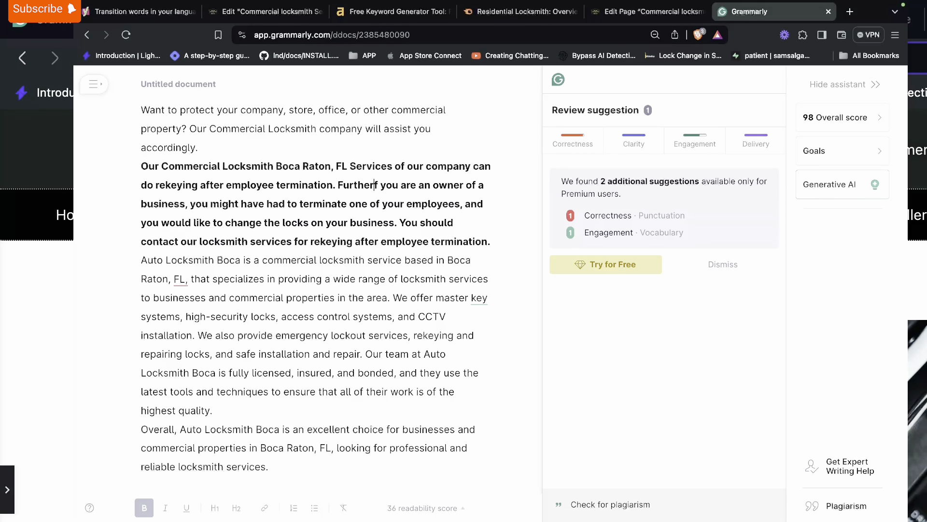
pyautogui.write(', if')
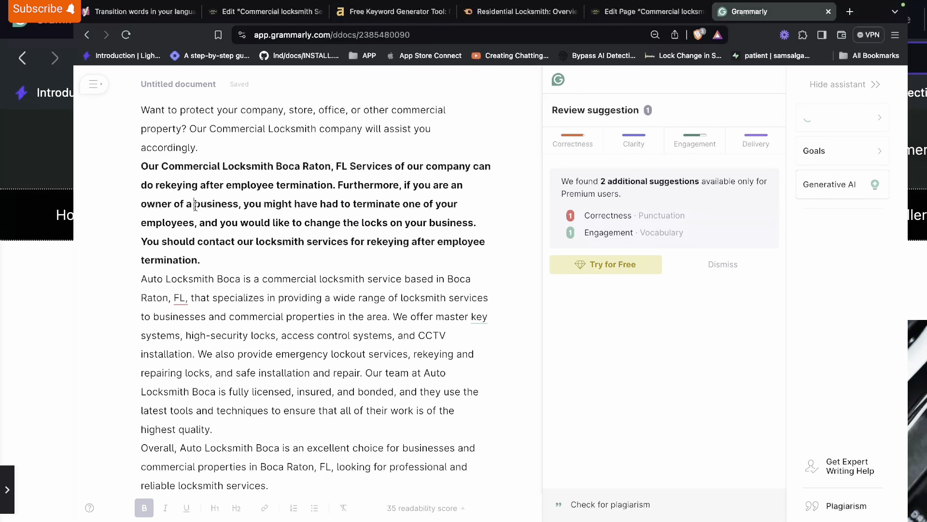
# Reword "owner of a business" in the bold paragraph as "business owner".
pyautogui.moveTo(194, 205); pyautogui.dragTo(145, 205)
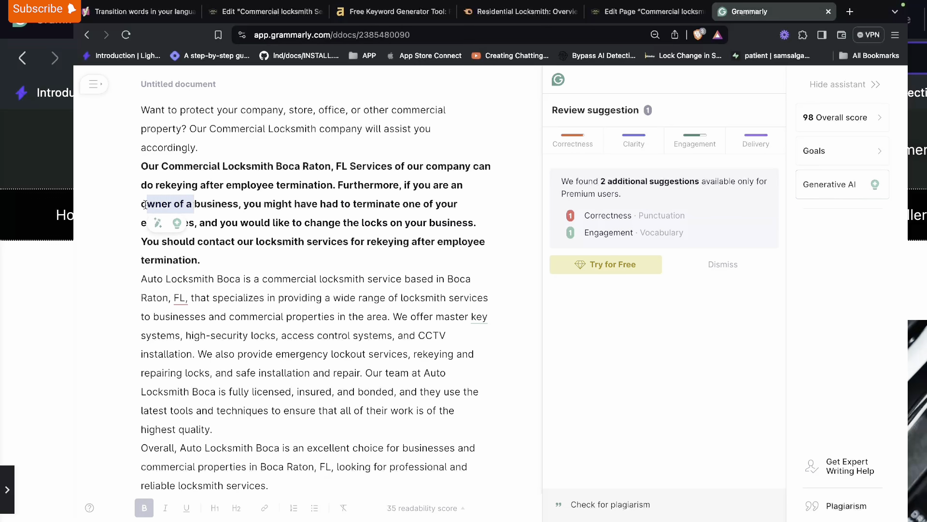
pyautogui.press('BackSpace')
pyautogui.press('BackSpace')
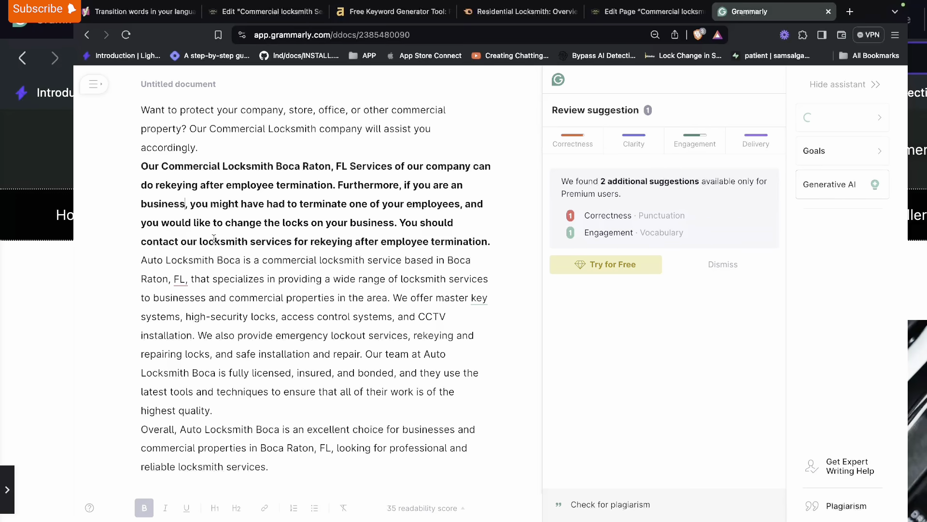
pyautogui.hotkey('ctrl', 'v')
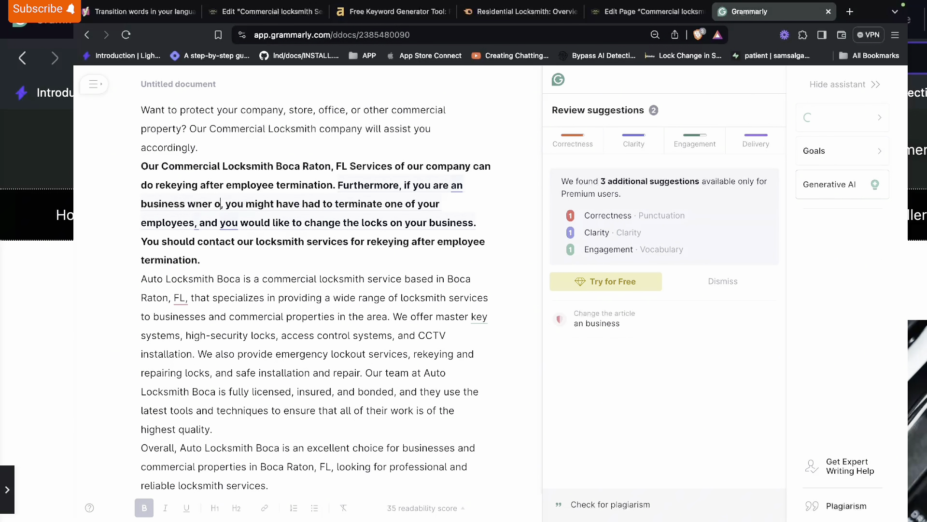
pyautogui.hotkey('ctrl', 'z')
pyautogui.write('owner')
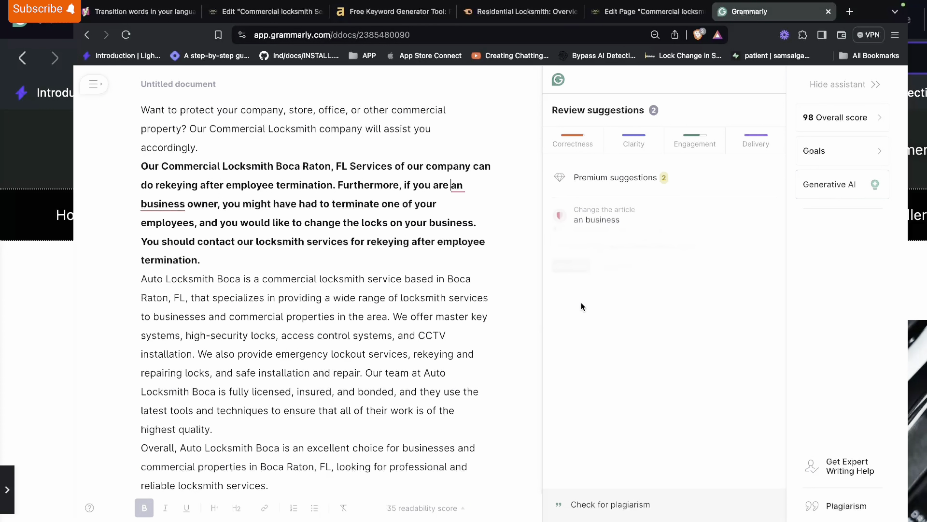
# Accept Grammarly's article correction so the phrase reads "a business owner".
pyautogui.click(582, 307)
pyautogui.click(579, 267)
pyautogui.scroll(-3, 500, 260)
pyautogui.scroll(4, 501, 261)
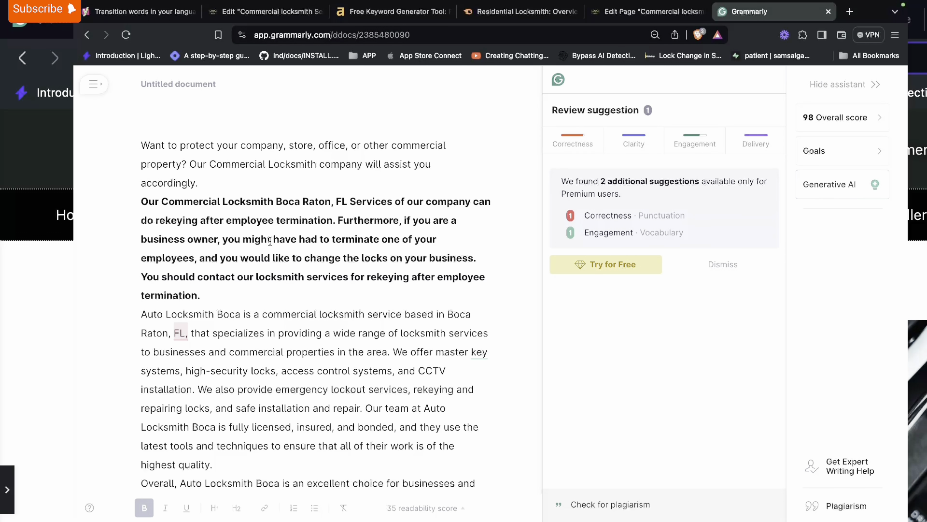
# Replace "you might" after "business owner," in the bold paragraph with "and".
pyautogui.moveTo(271, 240); pyautogui.dragTo(222, 240)
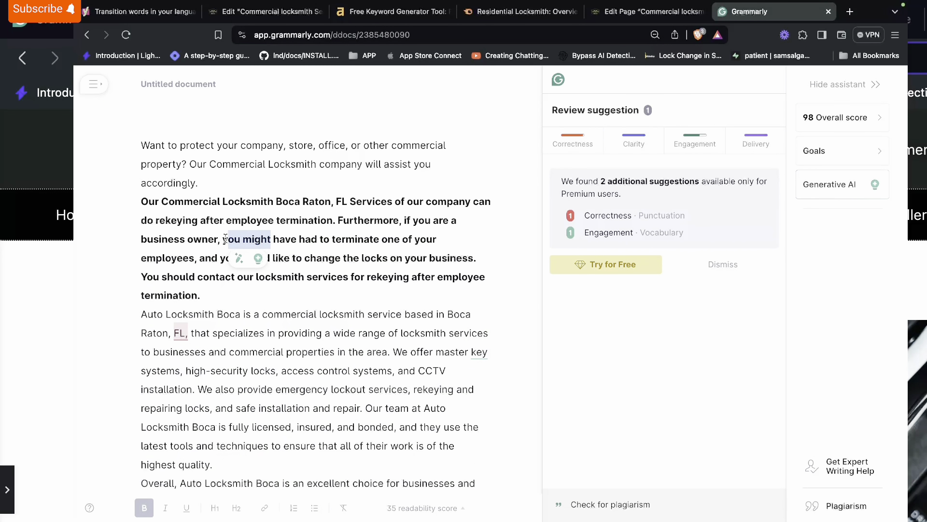
pyautogui.write('y')
pyautogui.press('BackSpace')
pyautogui.write('and')
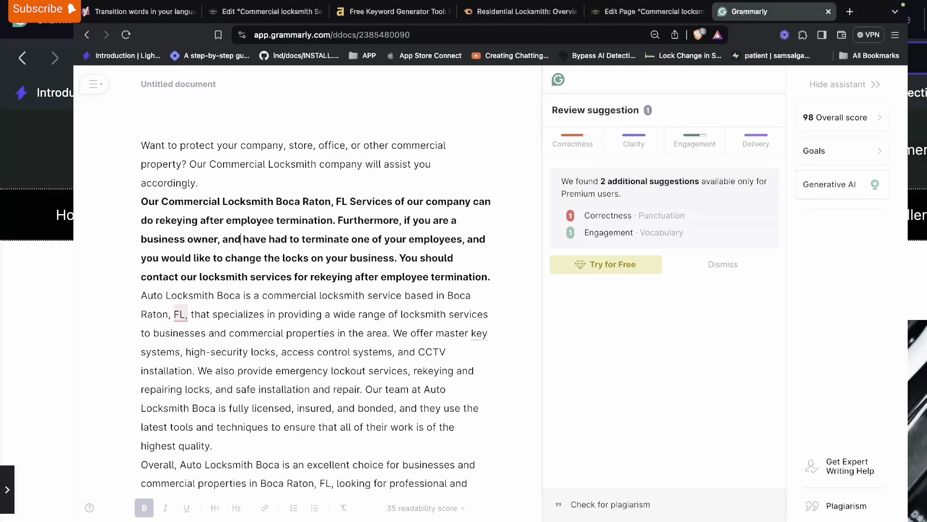
# Reword "have had to terminate" in the bold paragraph as "have to terminate".
pyautogui.click(289, 240)
pyautogui.press('BackSpace')
pyautogui.press('BackSpace')
pyautogui.press('BackSpace')
pyautogui.press('BackSpace')
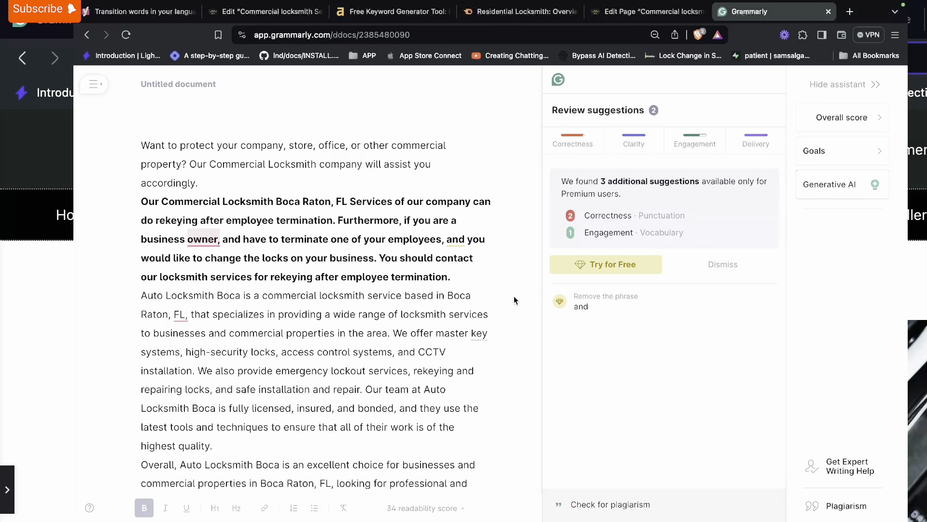
# Delete "you would like to" before "change the locks on your business" in the bold paragraph.
pyautogui.click(589, 316)
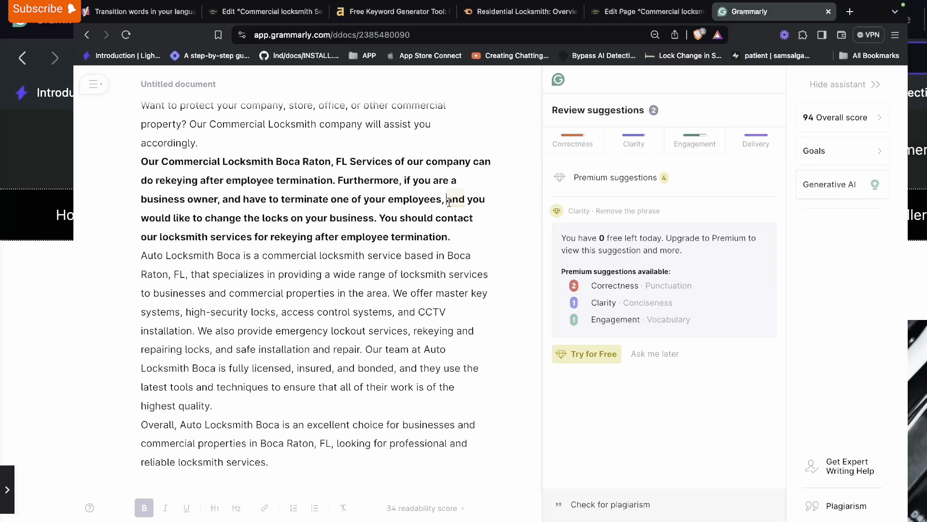
pyautogui.moveTo(472, 199); pyautogui.dragTo(205, 222)
pyautogui.press('BackSpace')
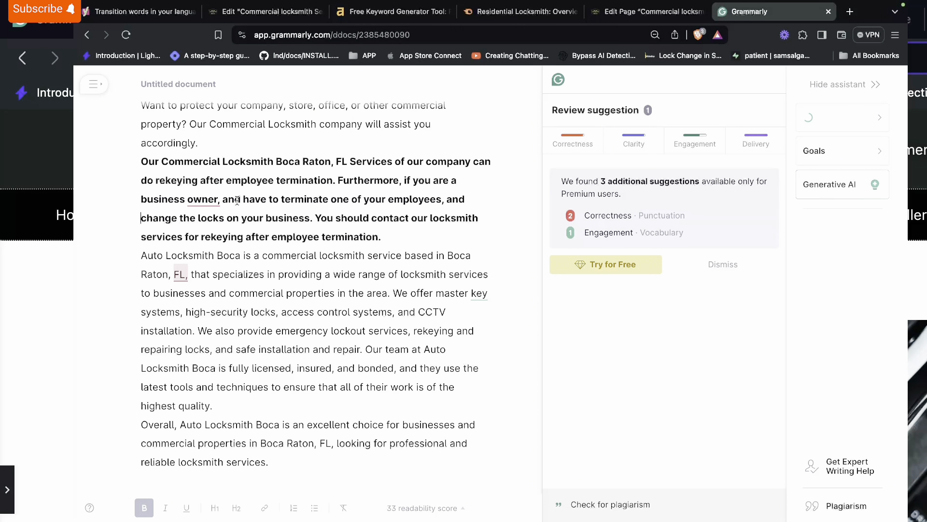
# Add an apostrophe after "employees" in the bold paragraph.
pyautogui.click(320, 218)
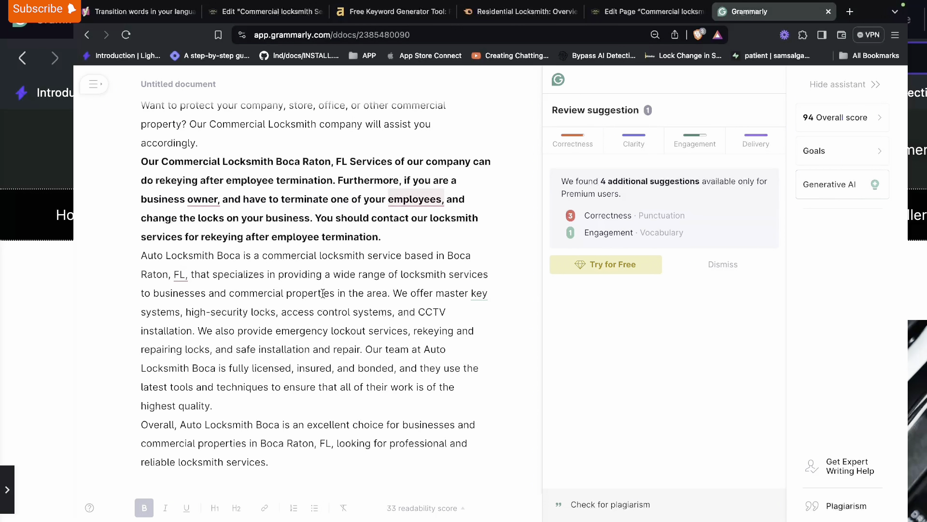
pyautogui.click(443, 199)
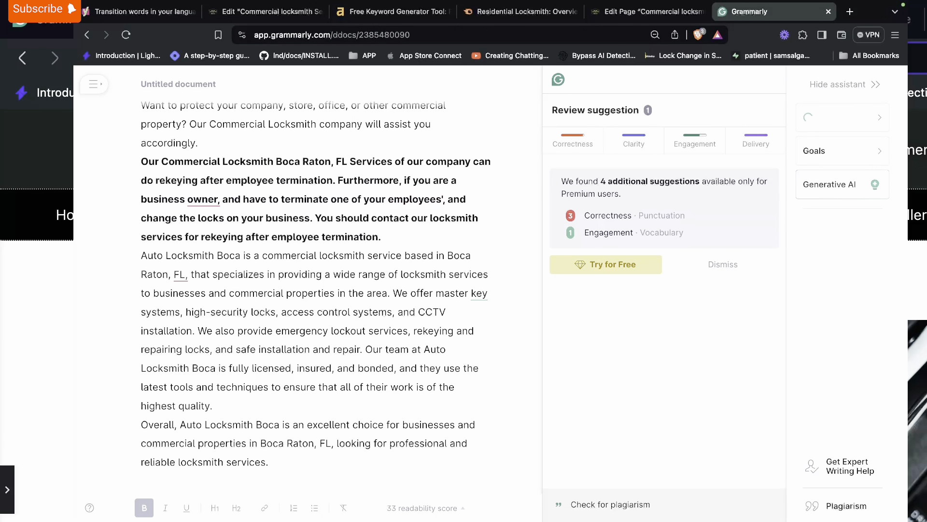
pyautogui.write("'")
# Replace "You should" before "contact our locksmith services" with the transition word "Moreover,".
pyautogui.press('Right')
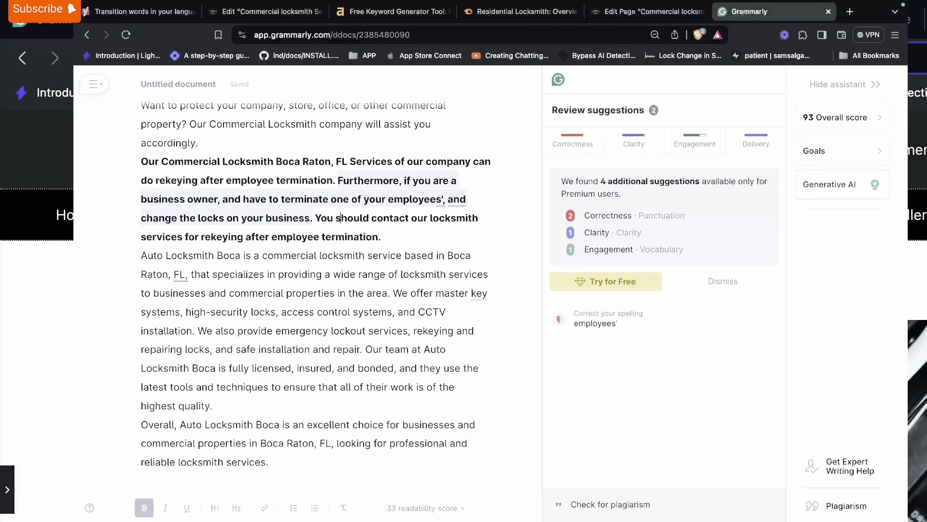
pyautogui.press('Right')
pyautogui.press('Right')
pyautogui.press('Right')
pyautogui.press('Right')
pyautogui.press('Right')
pyautogui.press('BackSpace')
pyautogui.press('BackSpace')
pyautogui.press('BackSpace')
pyautogui.press('BackSpace')
pyautogui.press('BackSpace')
pyautogui.press('BackSpace')
pyautogui.press('BackSpace')
pyautogui.press('BackSpace')
pyautogui.press('BackSpace')
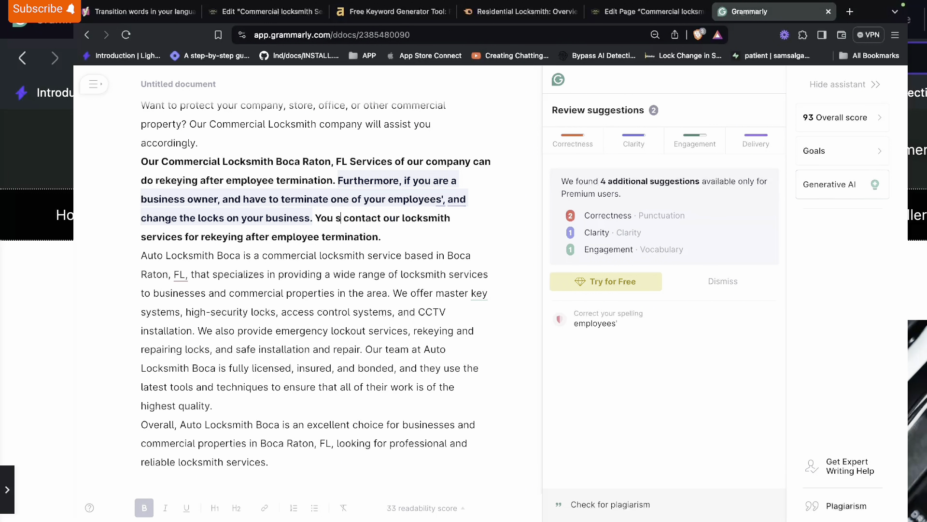
pyautogui.write('Moreov')
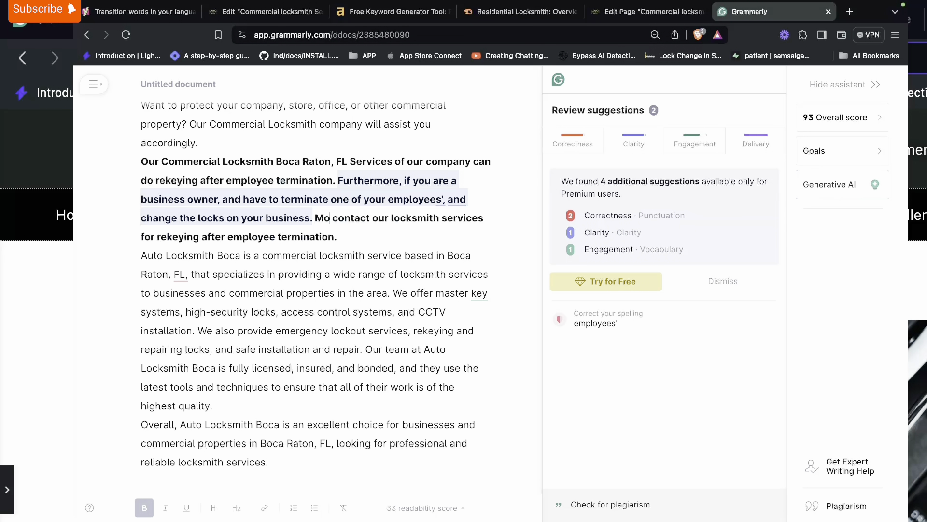
pyautogui.write('er,')
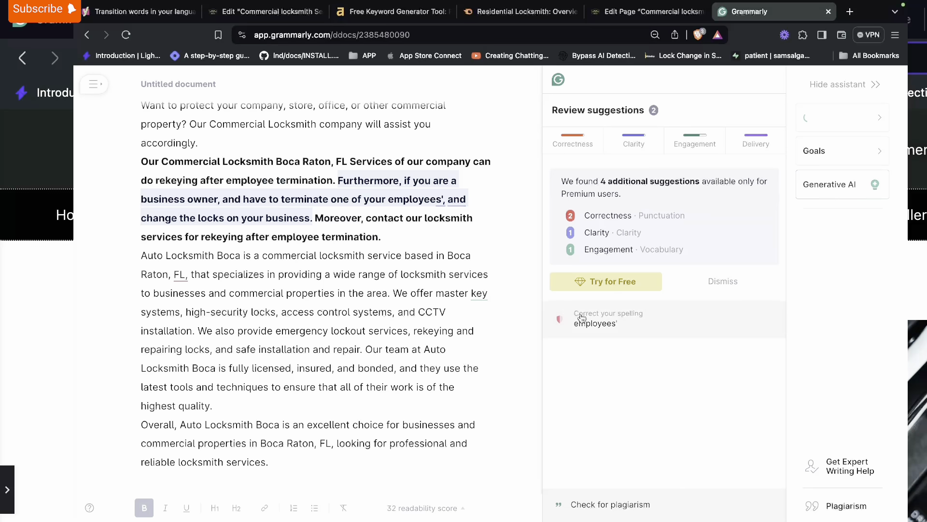
# Delete "after employee termination" from the end of the sentence that starts with "Moreover,".
pyautogui.click(480, 220)
pyautogui.moveTo(244, 236); pyautogui.dragTo(381, 239)
pyautogui.press('BackSpace')
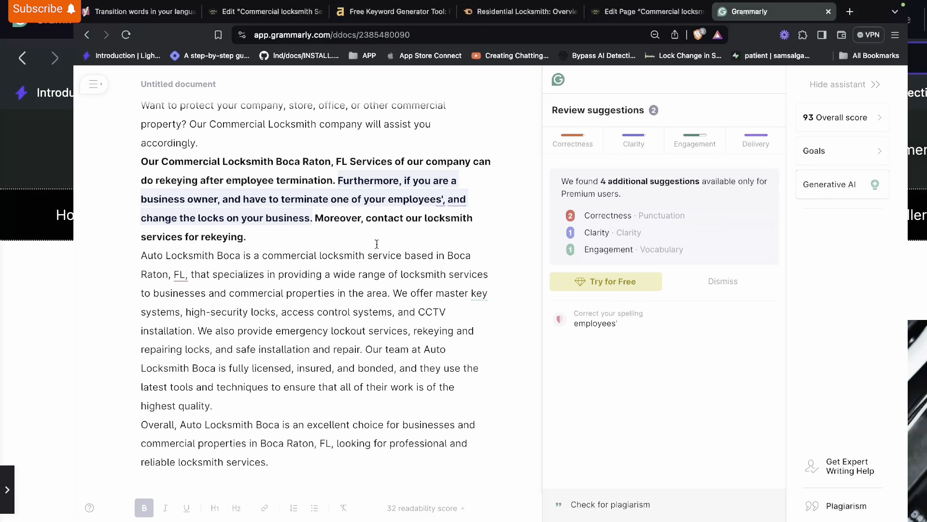
# Accept Grammarly's spelling correction for "employees'" and remove the comma after "employees" in the bold paragraph.
pyautogui.click(663, 328)
pyautogui.click(574, 260)
pyautogui.scroll(-2, 512, 278)
pyautogui.scroll(3, 511, 278)
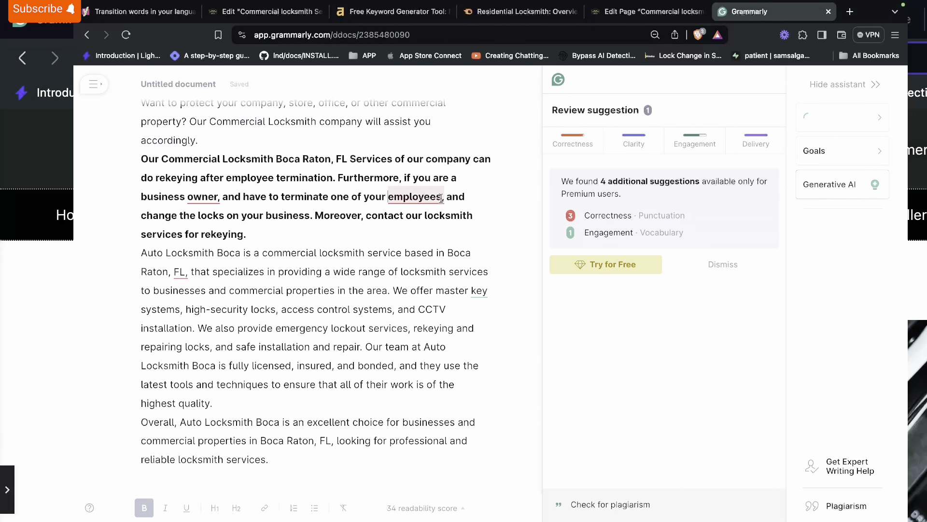
pyautogui.press('BackSpace')
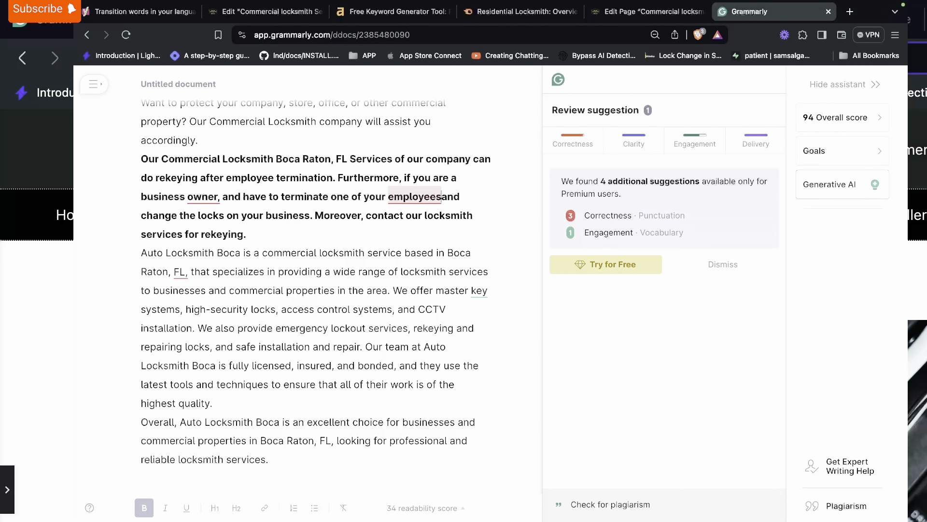
# Delete "have to" before "terminate" and the comma after "business owner" in the bold paragraph.
pyautogui.scroll(-1, 489, 325)
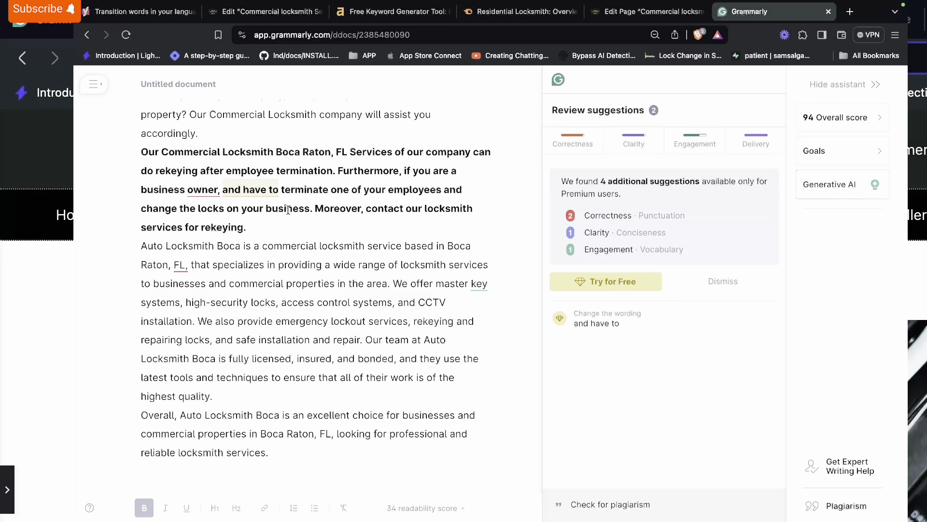
pyautogui.moveTo(278, 189); pyautogui.dragTo(241, 189)
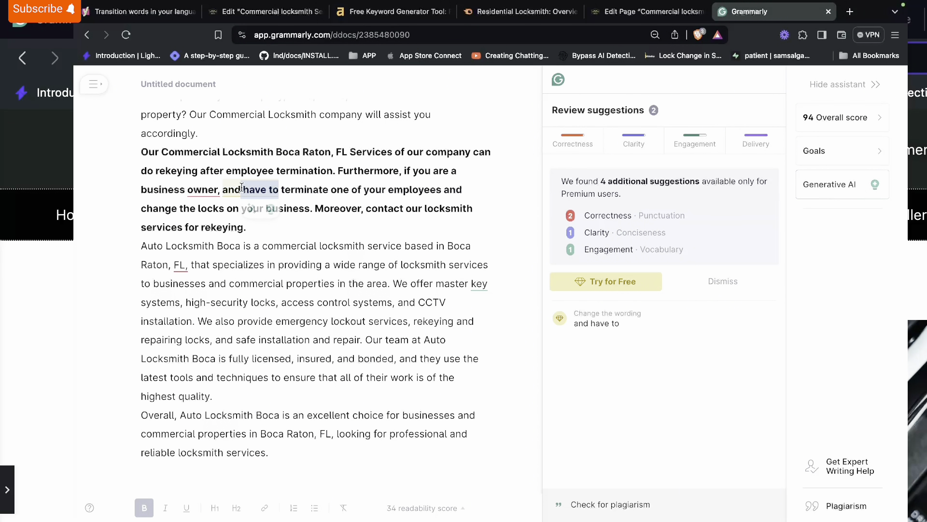
pyautogui.press('BackSpace')
pyautogui.hotkey('alt', 'Left')
pyautogui.press('BackSpace')
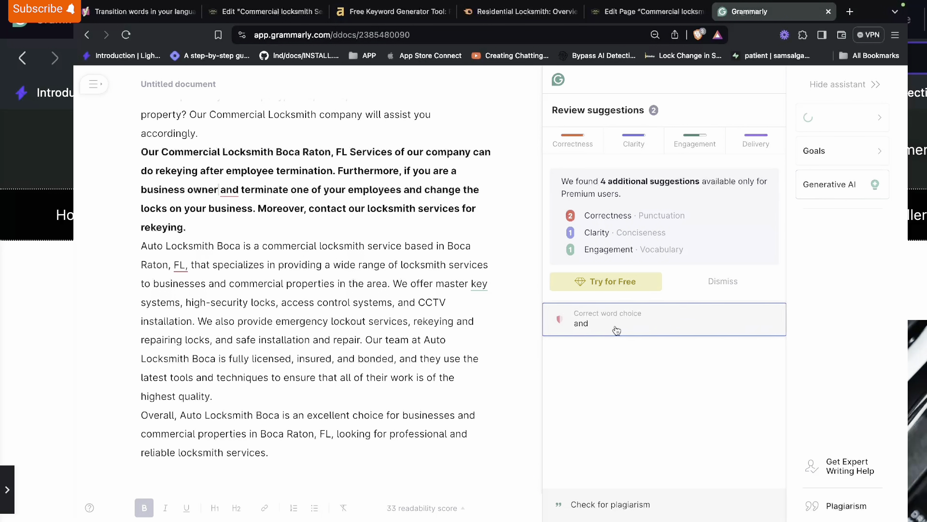
# Accept Grammarly's word choice correction that drops "and" after "business owner", and put a comma after "owner".
pyautogui.click(617, 330)
pyautogui.click(570, 263)
pyautogui.scroll(3, 455, 277)
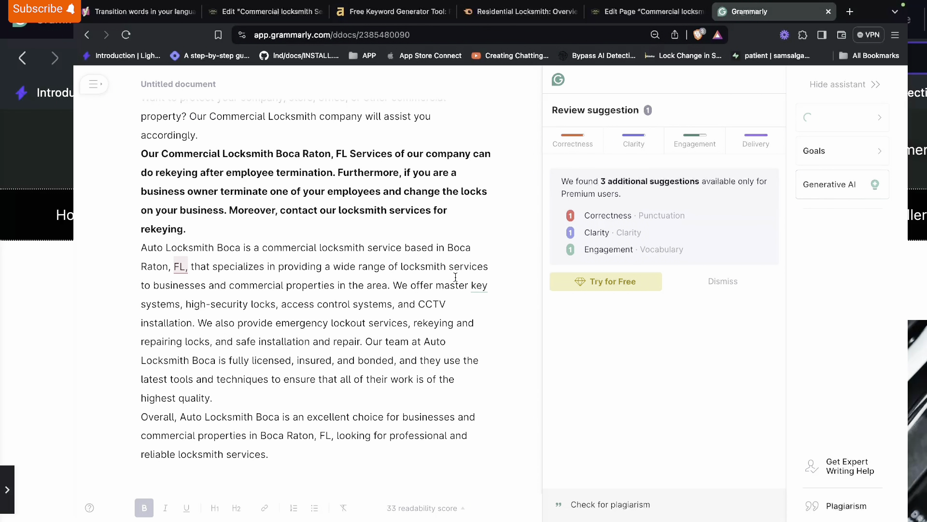
pyautogui.click(220, 192)
pyautogui.write(',')
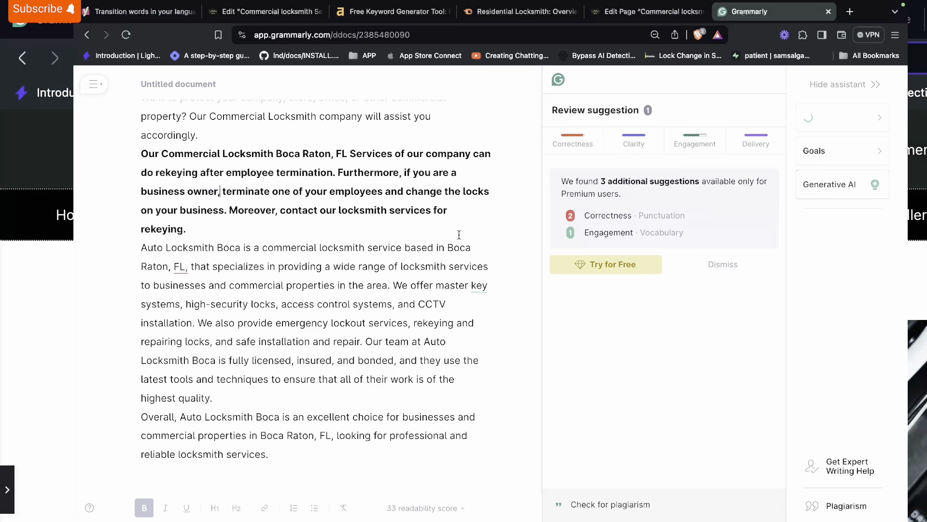
# Add the transition word "Indeed," before "Auto Locksmith Boca is a commercial locksmith service".
pyautogui.scroll(-1, 427, 271)
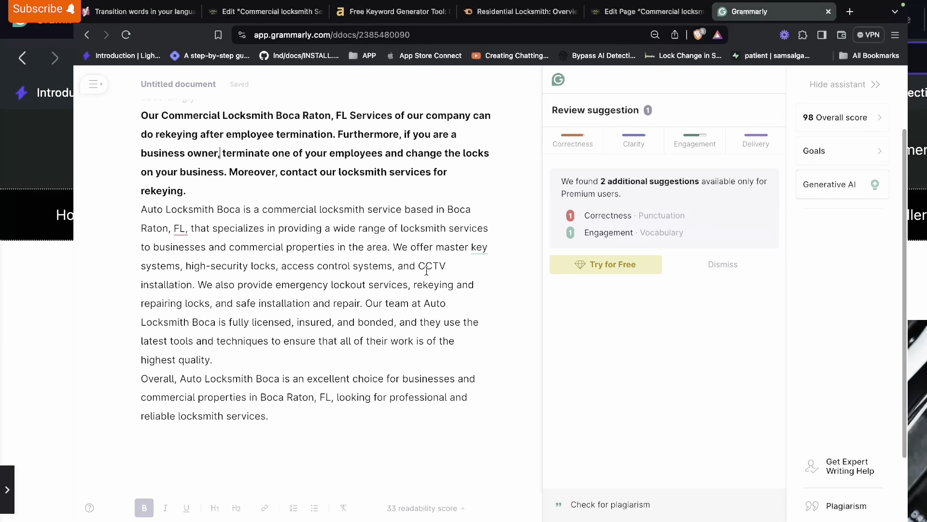
pyautogui.click(147, 209)
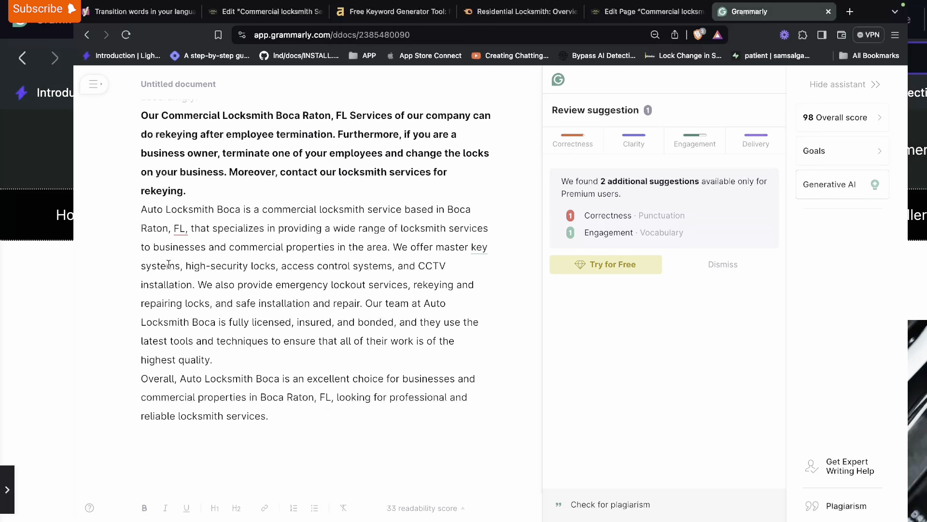
pyautogui.press('BackSpace')
pyautogui.write('In')
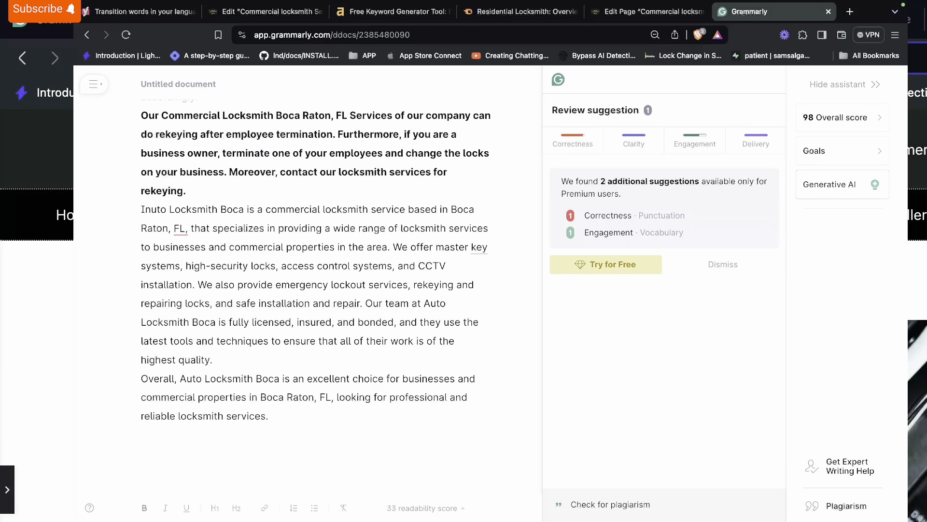
pyautogui.write('deed, ')
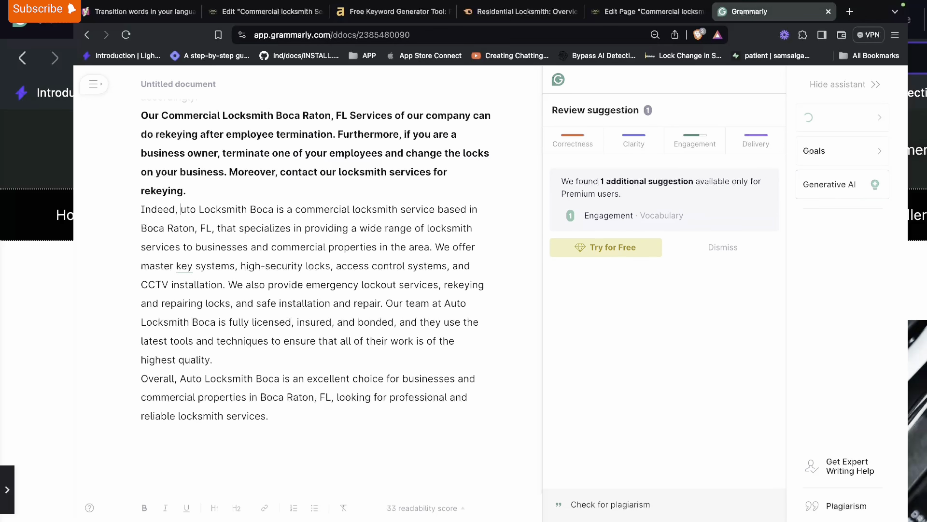
pyautogui.write('A')
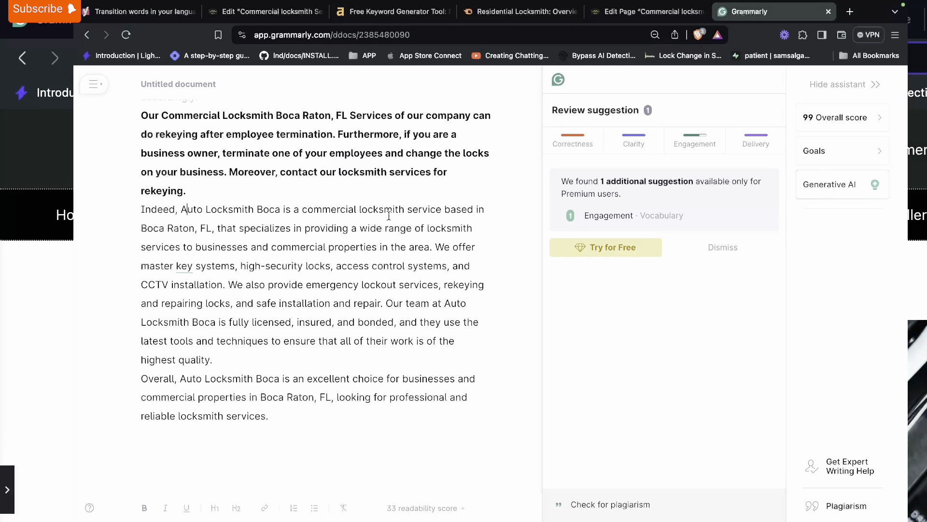
# Reword "that specializes" in the sentence starting with "Indeed," as "specializing".
pyautogui.doubleClick(226, 228)
pyautogui.press('BackSpace')
pyautogui.press('BackSpace')
pyautogui.press('BackSpace')
pyautogui.write('ing')
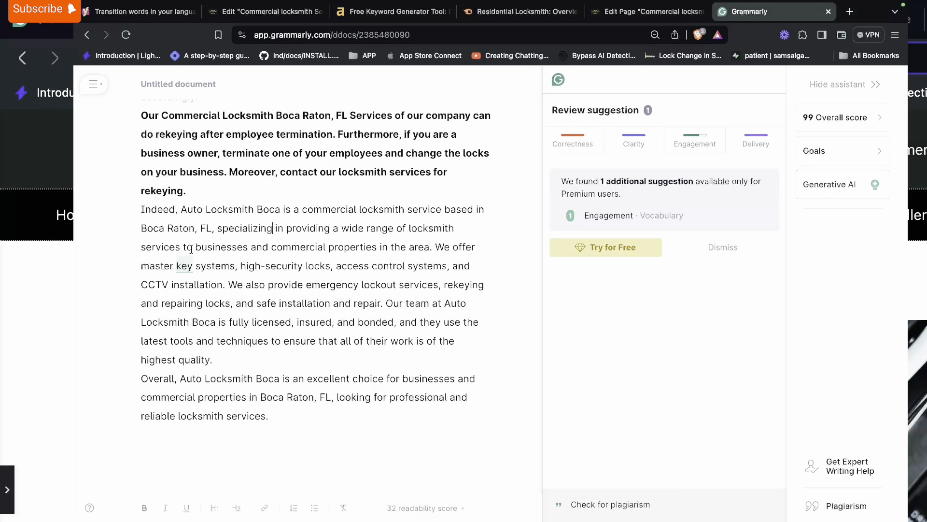
# Replace "to" before "businesses and commercial properties" with "ranging from".
pyautogui.press('BackSpace')
pyautogui.press('BackSpace')
pyautogui.write('from')
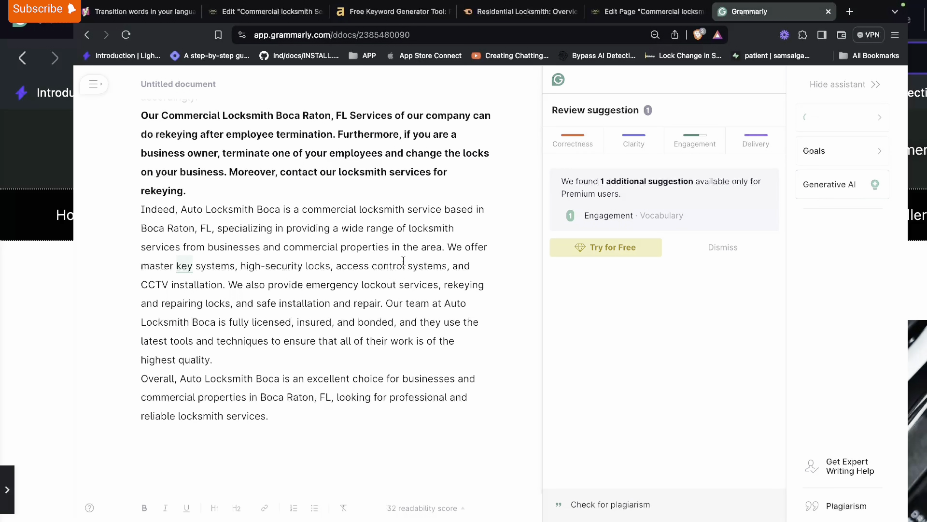
pyautogui.press('BackSpace')
pyautogui.press('BackSpace')
pyautogui.press('BackSpace')
pyautogui.press('BackSpace')
pyautogui.write('r')
pyautogui.write('ang')
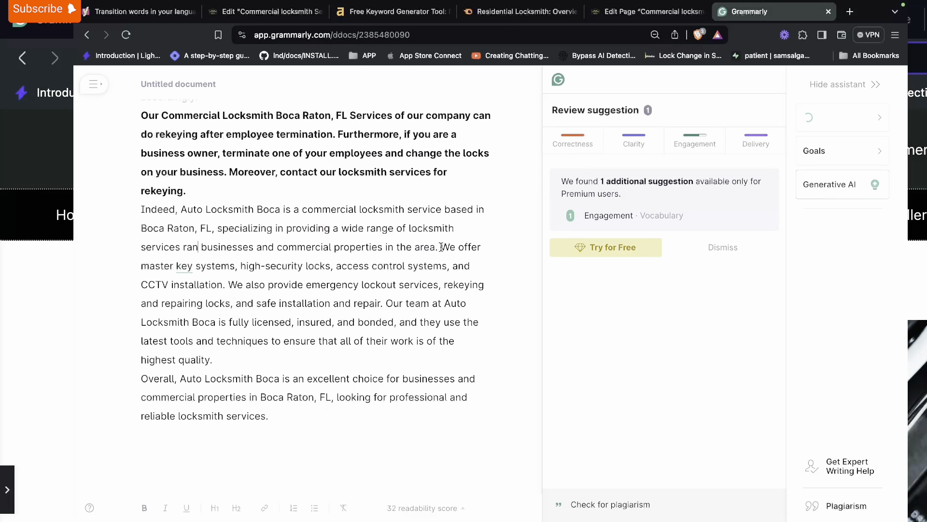
pyautogui.write('ing from')
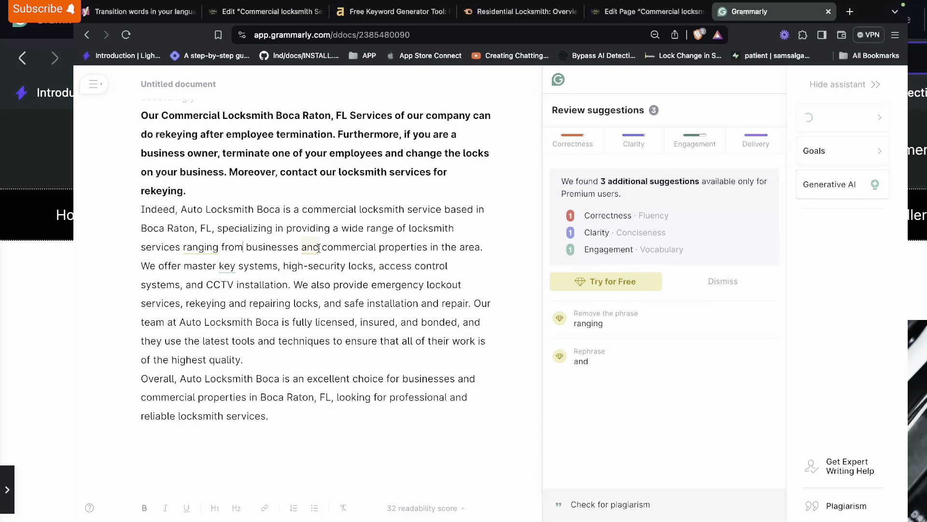
# Delete "ranging" after "locksmith services" and accept Grammarly's preposition correction from "from" to "for".
pyautogui.click(597, 325)
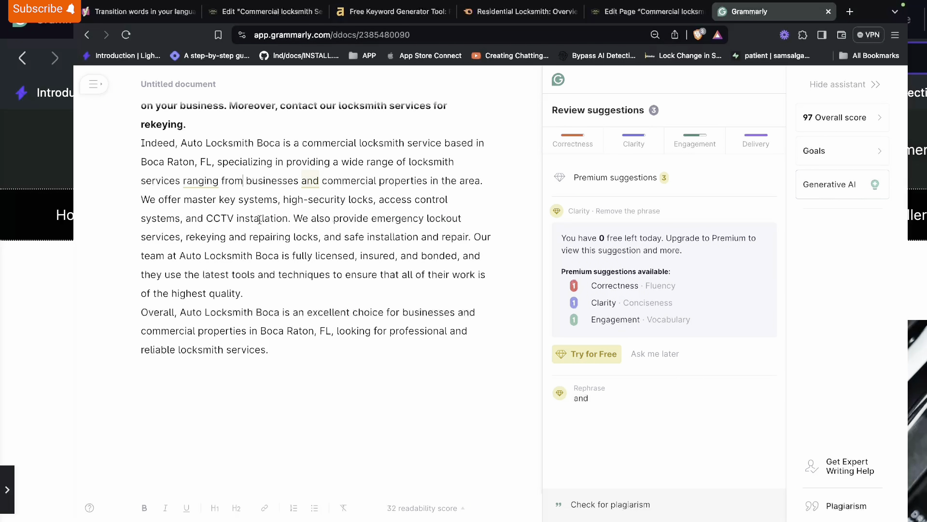
pyautogui.moveTo(219, 182); pyautogui.dragTo(180, 182)
pyautogui.press('BackSpace')
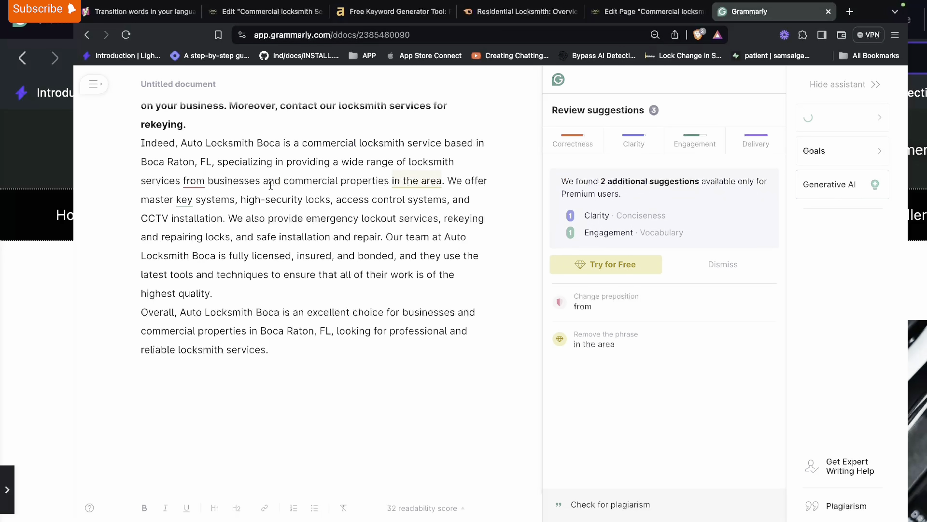
pyautogui.click(585, 309)
pyautogui.click(579, 260)
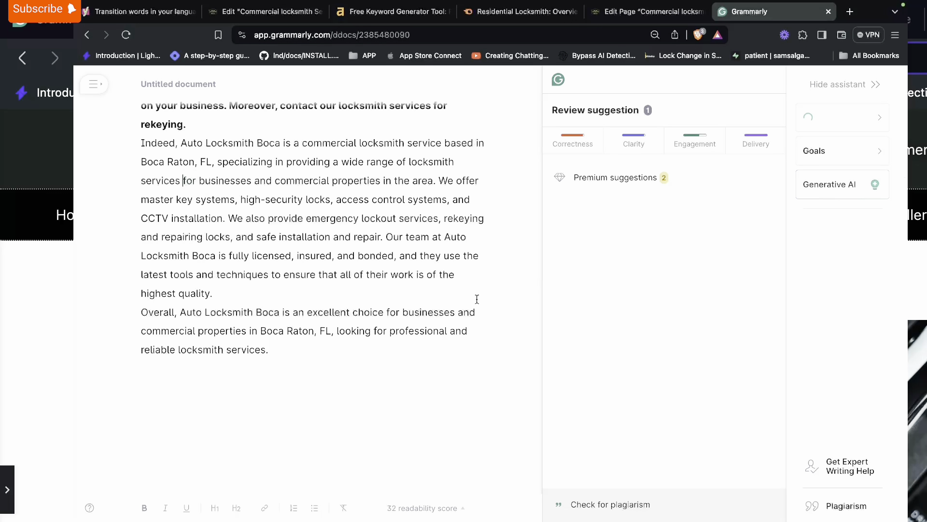
# Start the sentence about offering master key systems with "Additionally, we" instead of "We".
pyautogui.scroll(-1, 464, 293)
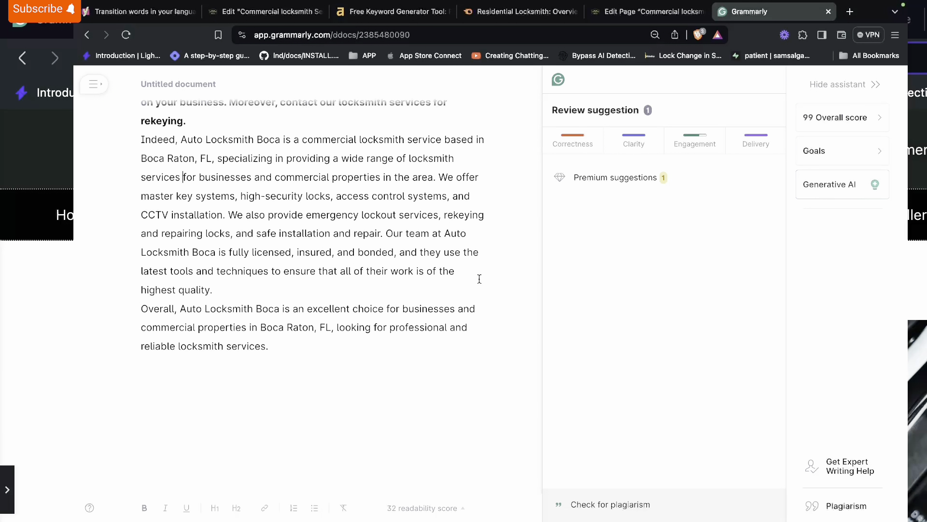
pyautogui.scroll(3, 444, 223)
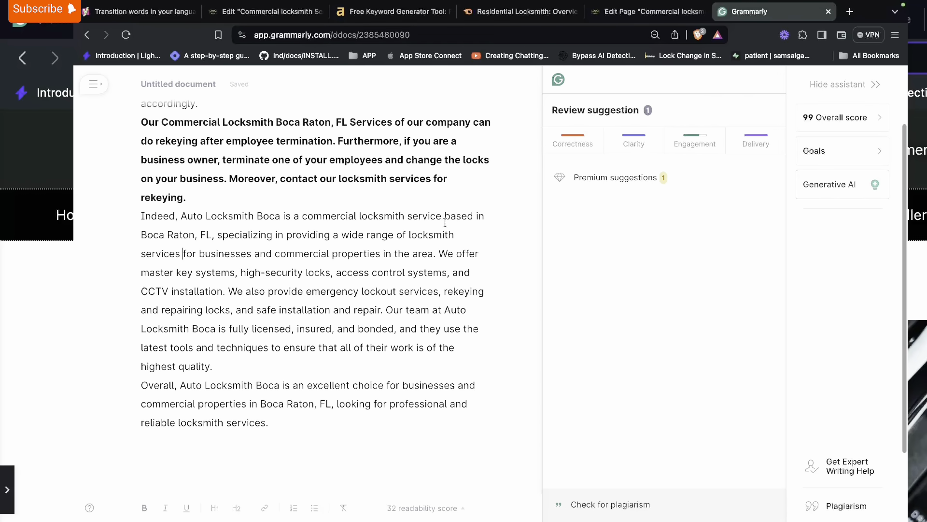
pyautogui.click(447, 236)
pyautogui.press('BackSpace')
pyautogui.write('A')
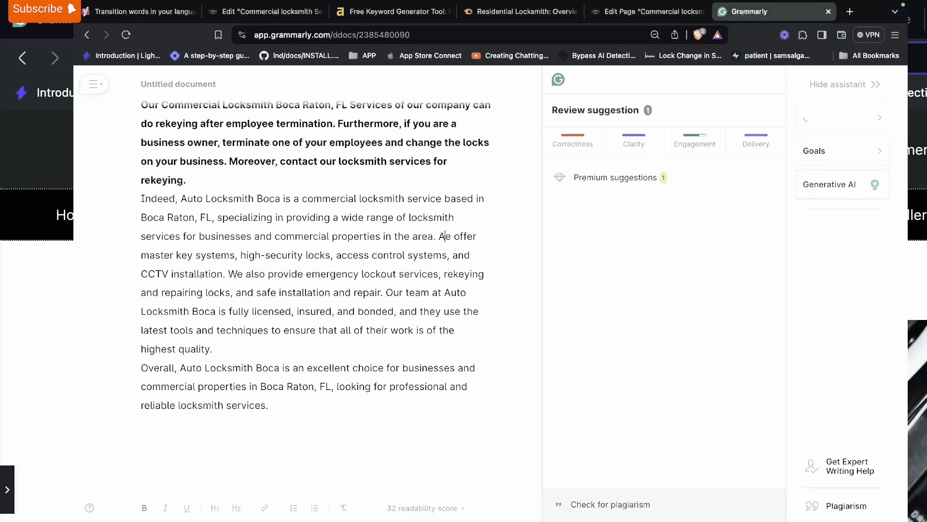
pyautogui.write('ddit')
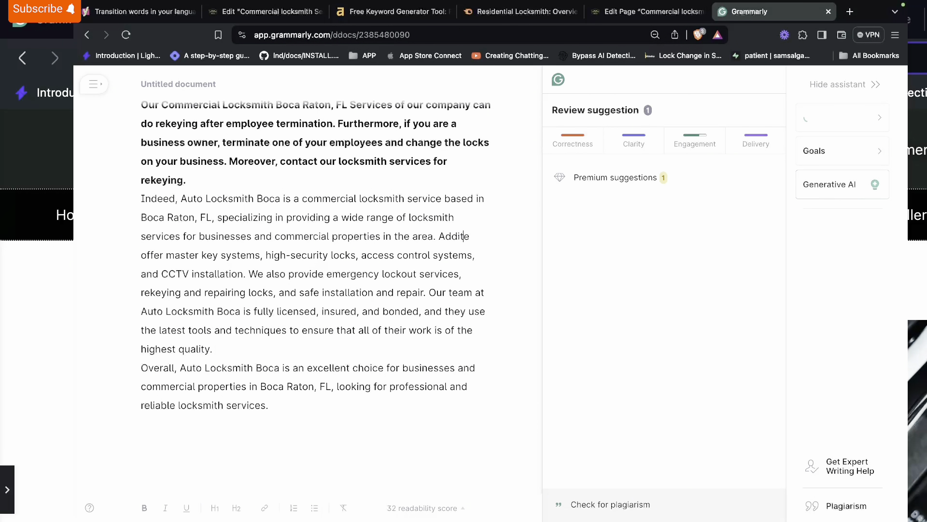
pyautogui.write('ionally,')
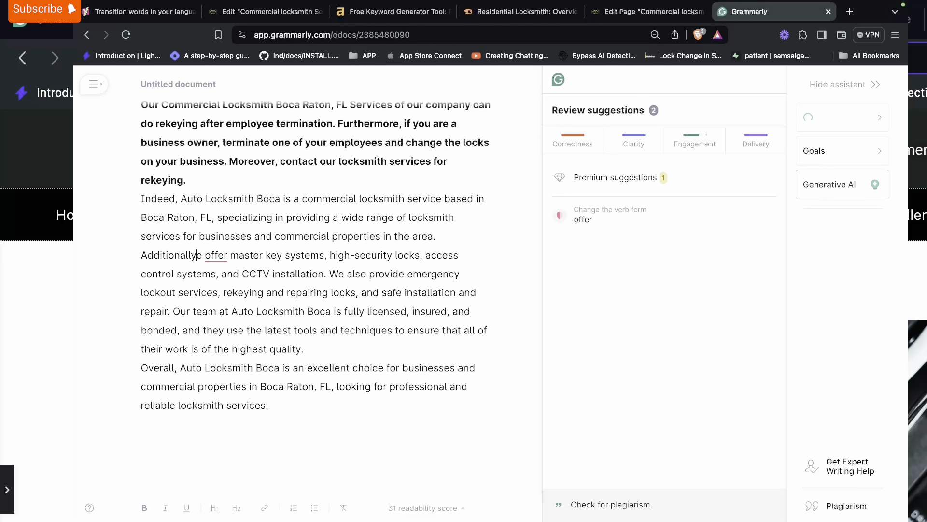
pyautogui.write(' w')
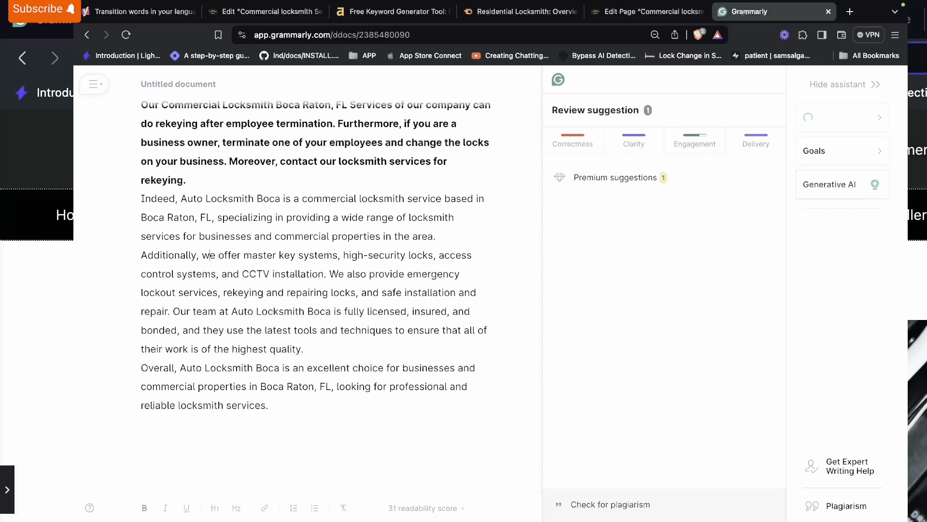
# Copy the transition word "concurrently" from Yoast's list of English transition words.
pyautogui.scroll(-3, 498, 285)
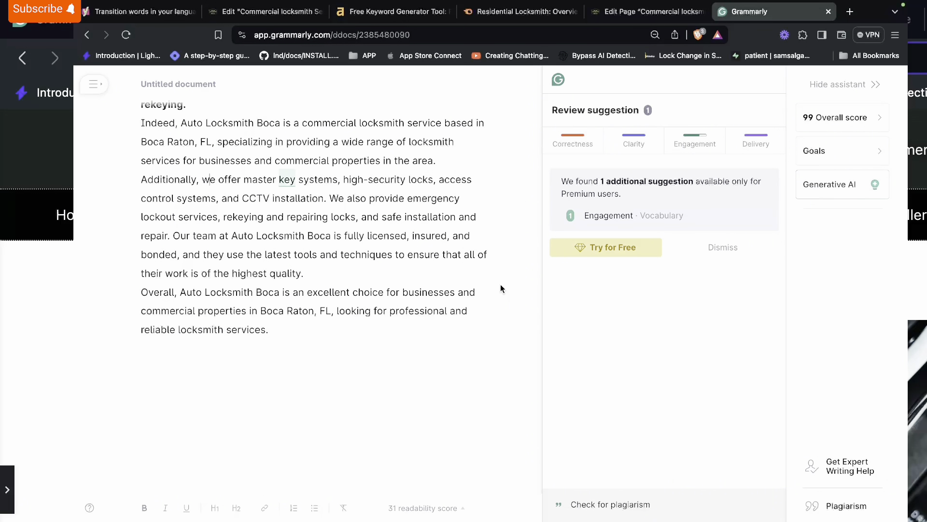
pyautogui.click(145, 11)
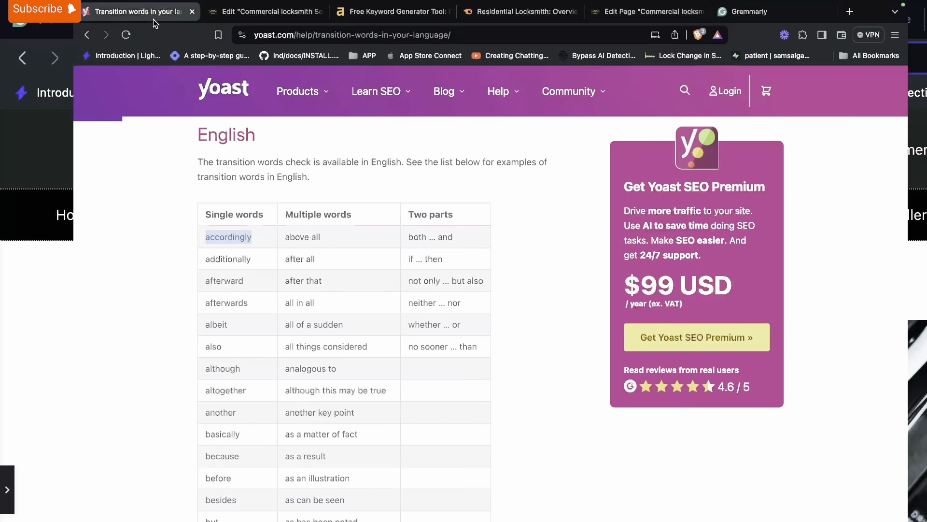
pyautogui.scroll(-7, 422, 350)
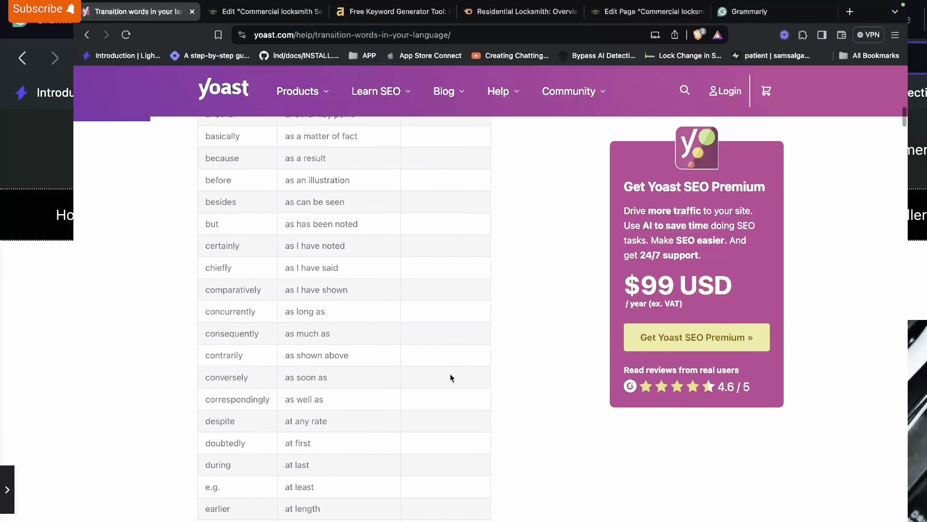
pyautogui.doubleClick(245, 257)
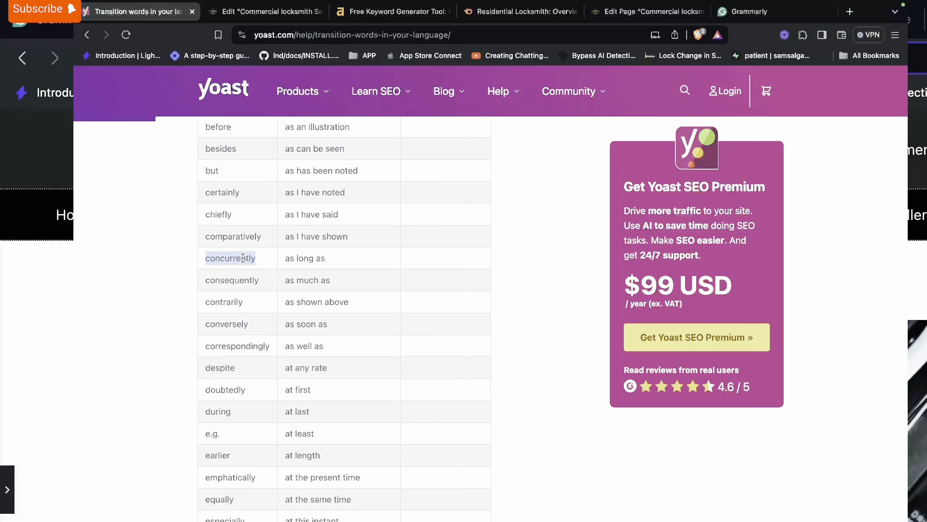
pyautogui.rightClick(245, 258)
pyautogui.click(262, 284)
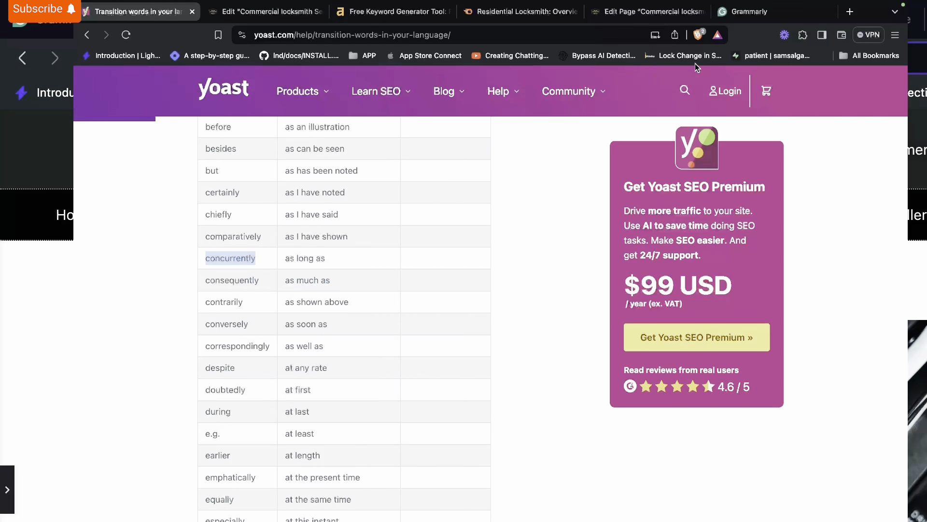
# In the Grammarly document, start the sentence about emergency lockout services with "Concurrently, we" instead of "We" and delete "also".
pyautogui.click(749, 12)
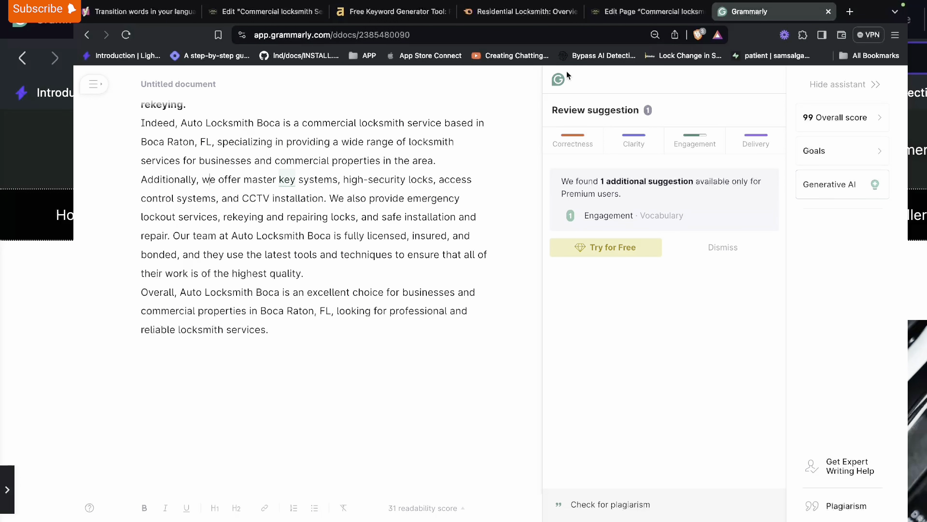
pyautogui.click(337, 198)
pyautogui.press('BackSpace')
pyautogui.press('super+v')
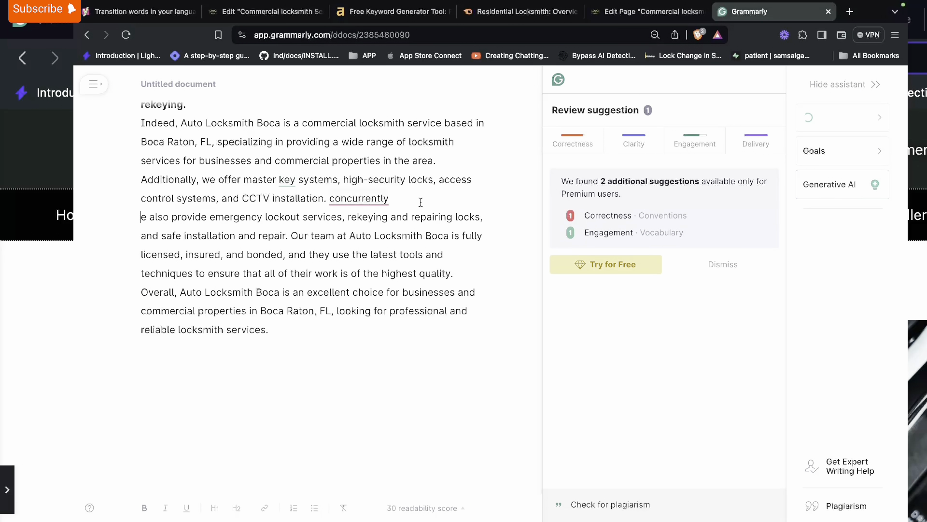
pyautogui.click(335, 198)
pyautogui.press('BackSpace')
pyautogui.write('C')
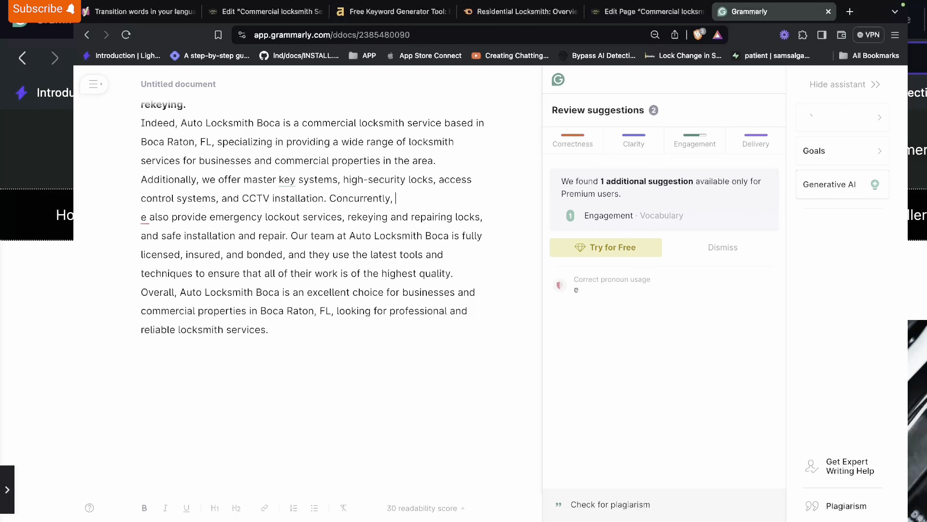
pyautogui.write('w')
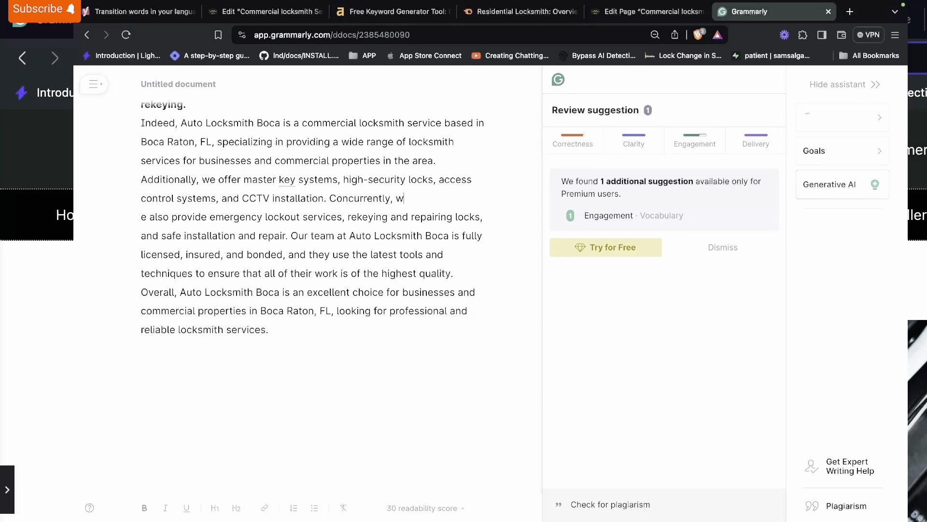
pyautogui.press('Delete')
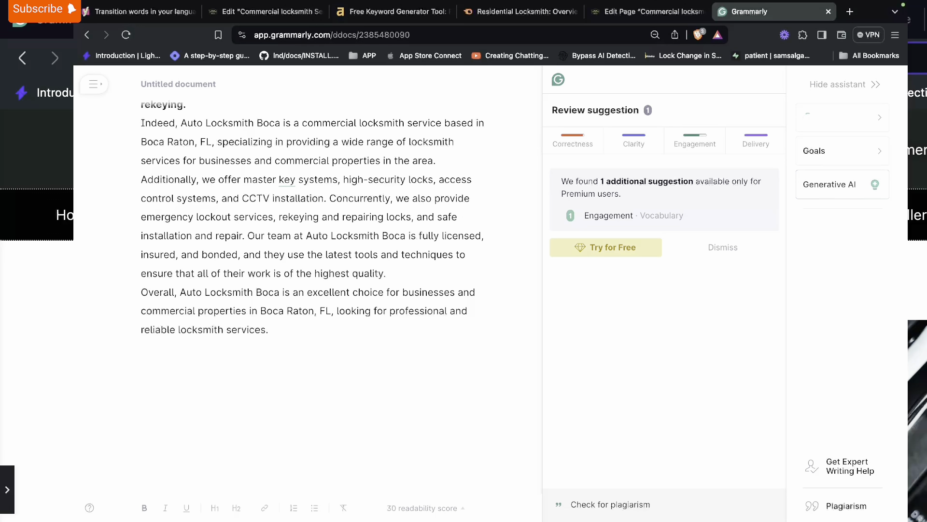
pyautogui.doubleClick(425, 198)
pyautogui.press('BackSpace')
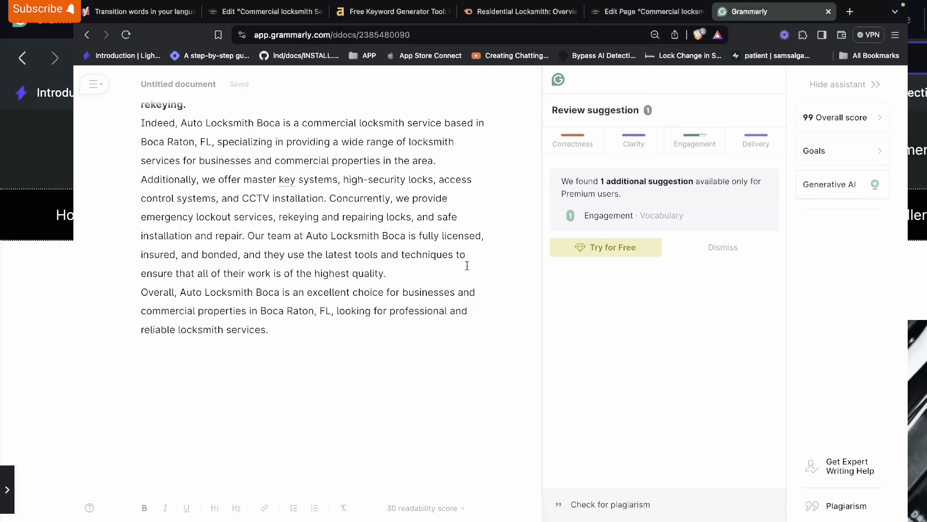
# Move "fully licensed" in front of "team" in the sentence starting with "Our team", removing "is" and the comma after "licensed".
pyautogui.moveTo(418, 237); pyautogui.dragTo(484, 242)
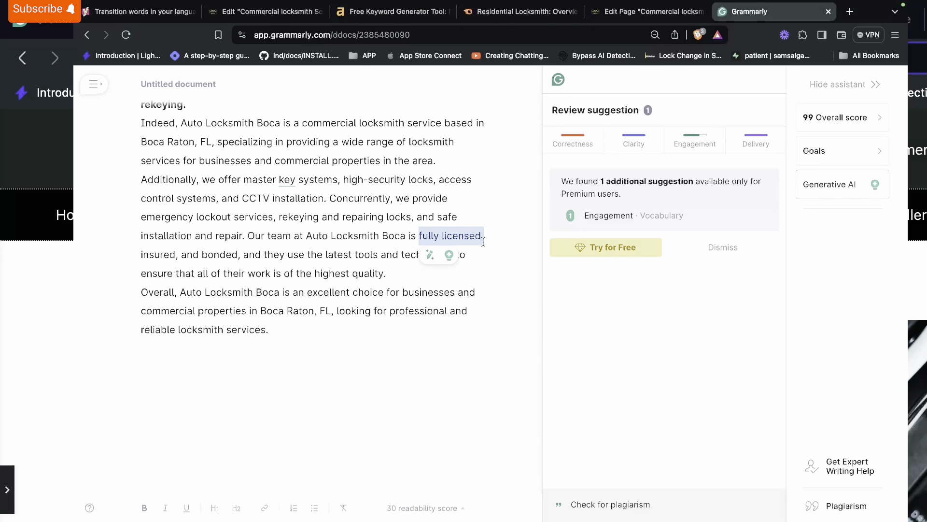
pyautogui.press('BackSpace')
pyautogui.press('BackSpace')
pyautogui.press('BackSpace')
pyautogui.press('BackSpace')
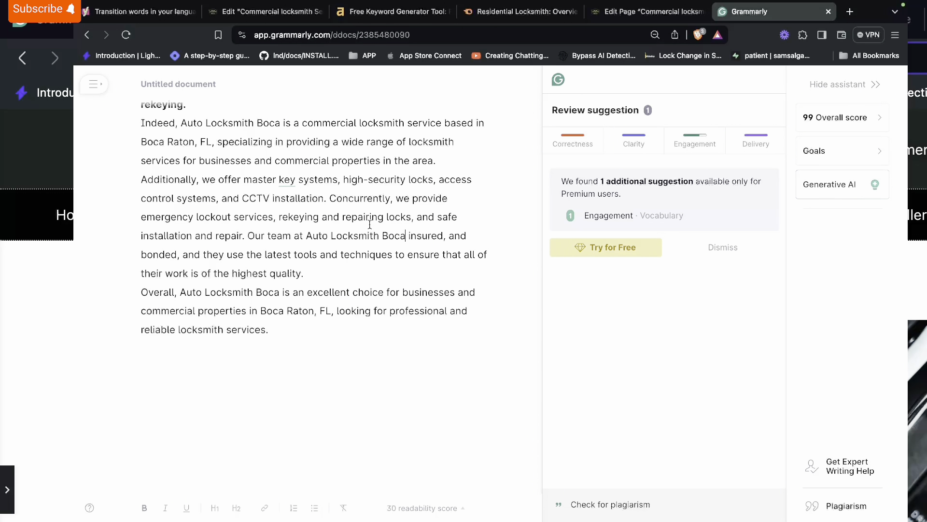
pyautogui.click(262, 236)
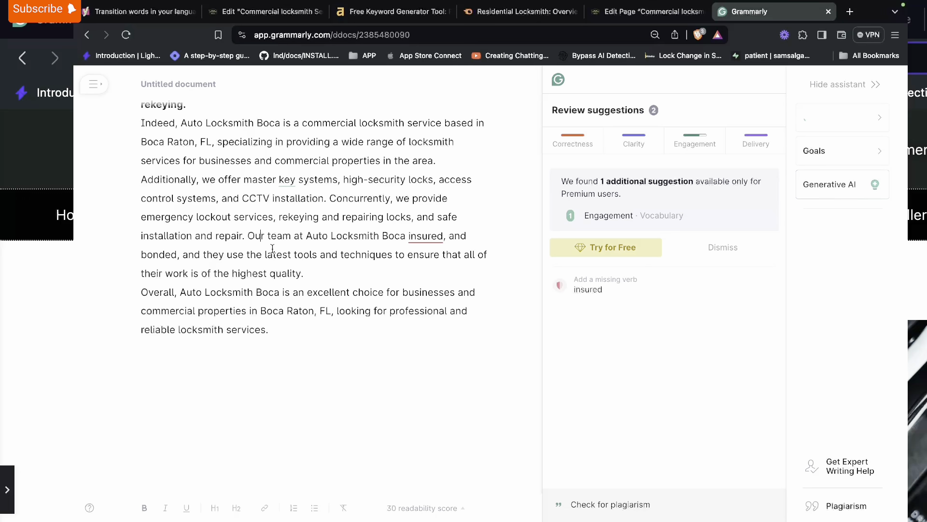
pyautogui.press('super+v')
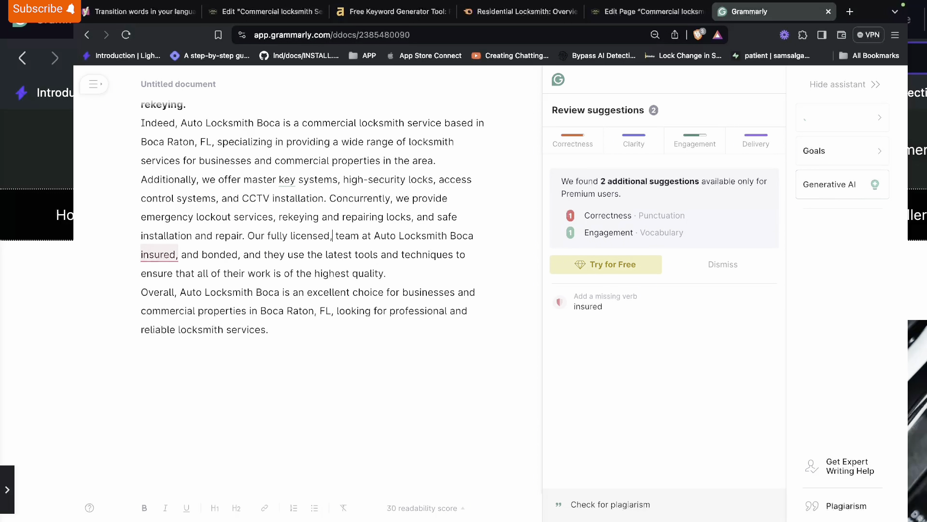
pyautogui.press('BackSpace')
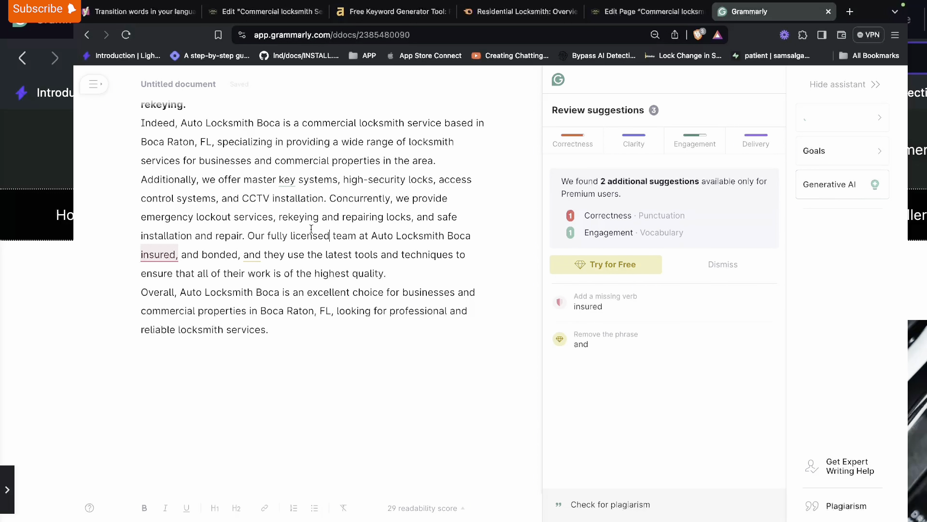
# Delete "insured, and bonded, and they" after "Auto Locksmith Boca" and accept Grammarly's verb correction from "use" to "uses".
pyautogui.moveTo(281, 256); pyautogui.dragTo(140, 254)
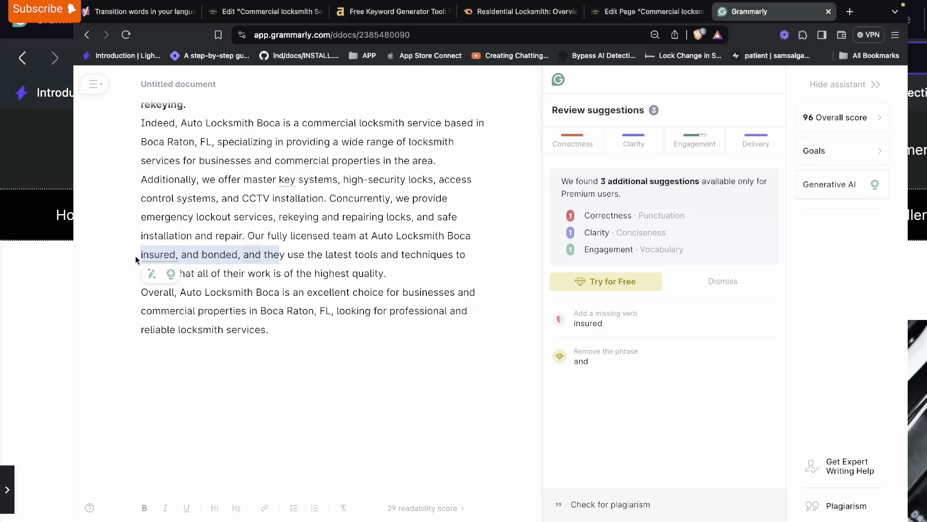
pyautogui.press('BackSpace')
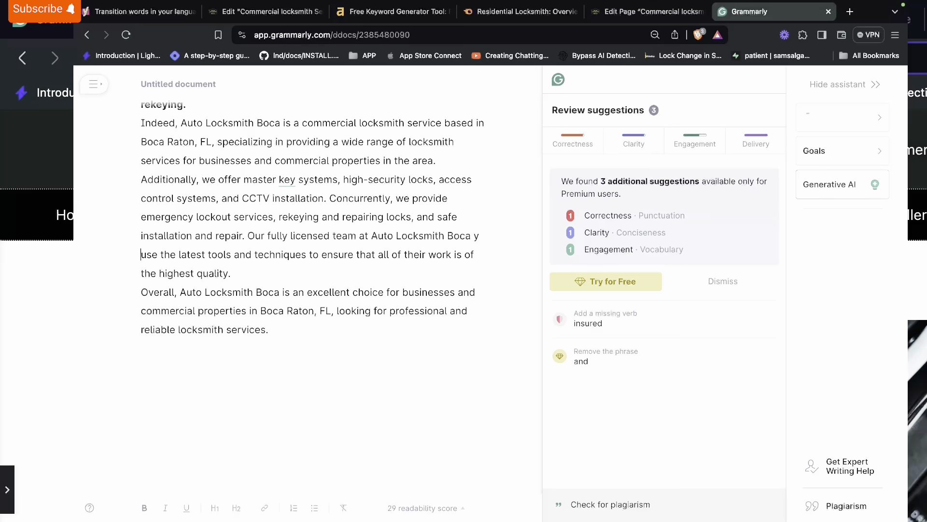
pyautogui.press('BackSpace')
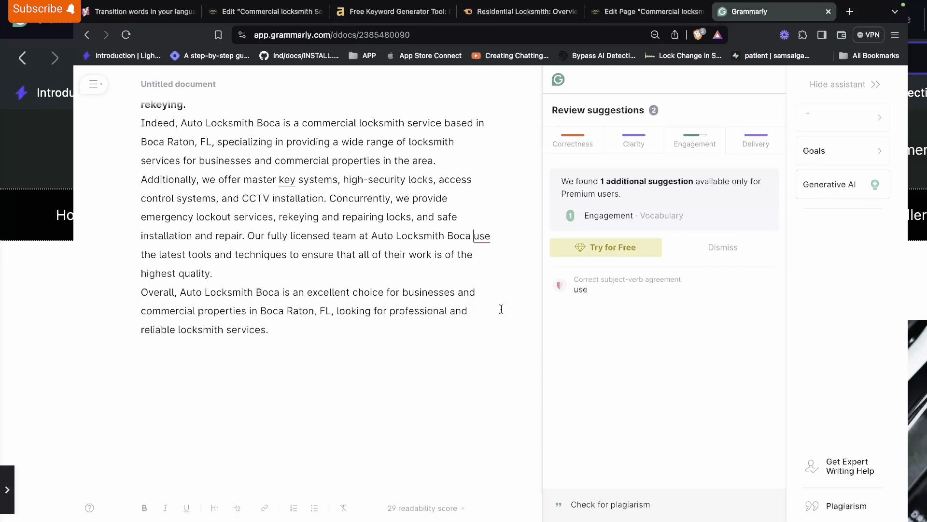
pyautogui.click(596, 290)
pyautogui.click(575, 260)
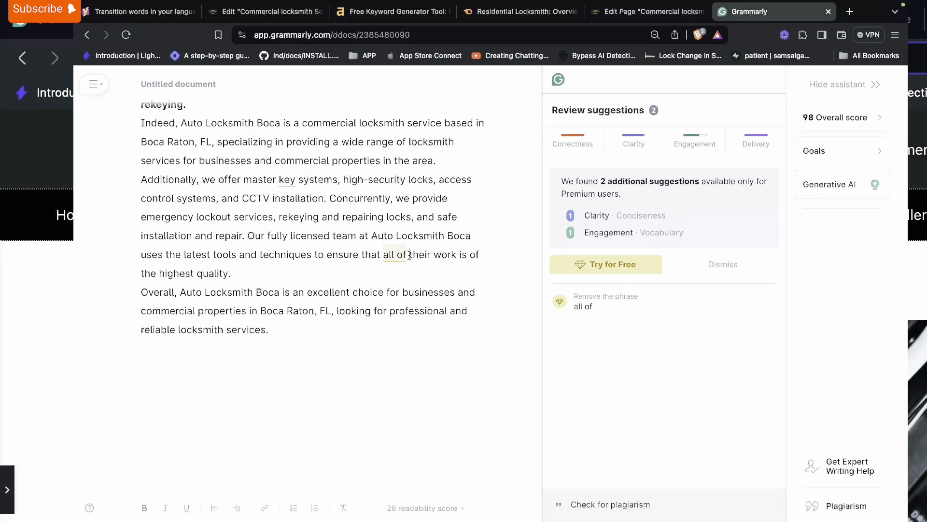
# Shorten "to ensure that all of their work" to "to ensure the work".
pyautogui.click(431, 255)
pyautogui.press('BackSpace')
pyautogui.press('BackSpace')
pyautogui.moveTo(361, 253); pyautogui.dragTo(410, 254)
pyautogui.press('BackSpace')
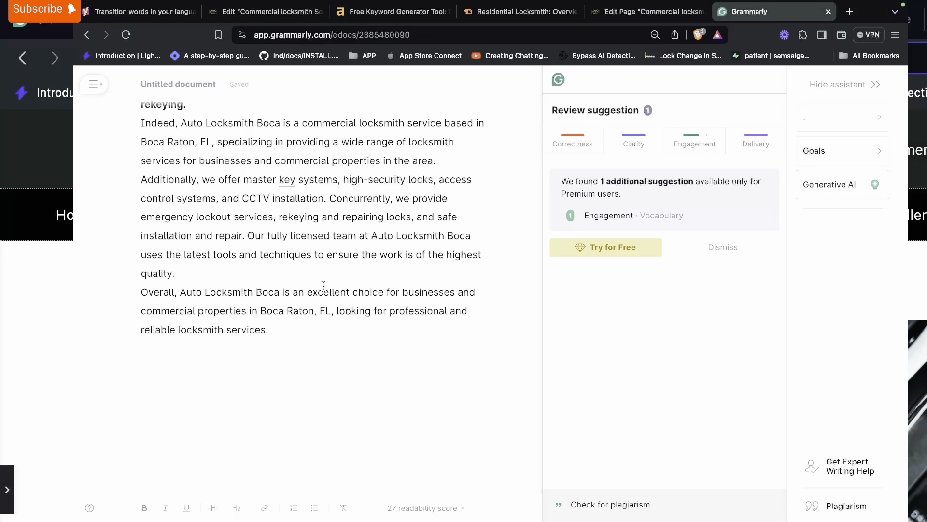
# Delete the opening word "Overall" from the last paragraph, keeping the comma after it.
pyautogui.click(176, 293)
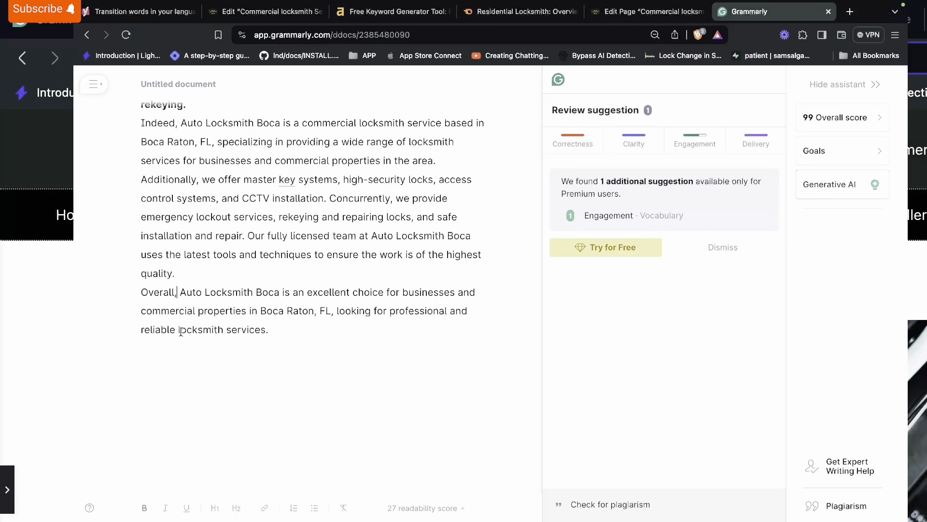
pyautogui.press('BackSpace')
pyautogui.press('BackSpace')
pyautogui.press('BackSpace')
pyautogui.press('BackSpace')
pyautogui.press('BackSpace')
pyautogui.press('BackSpace')
pyautogui.press('BackSpace')
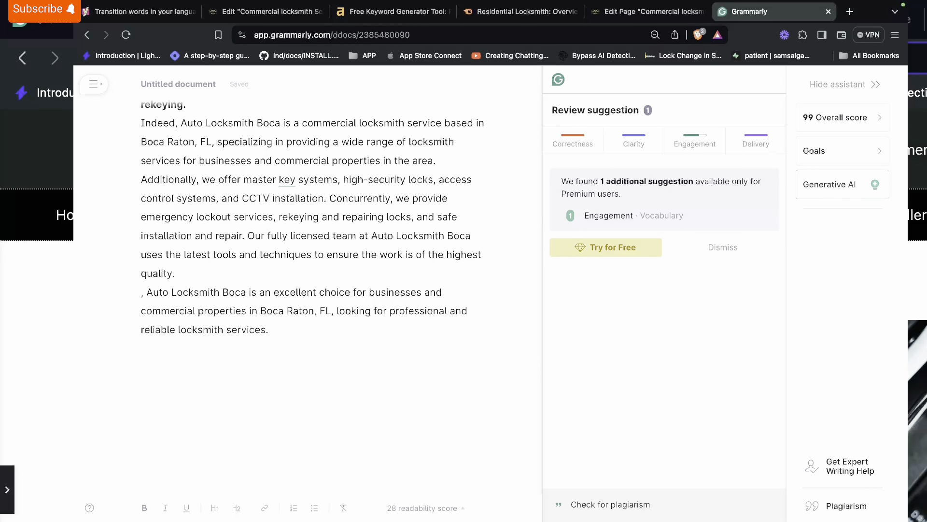
pyautogui.write('C')
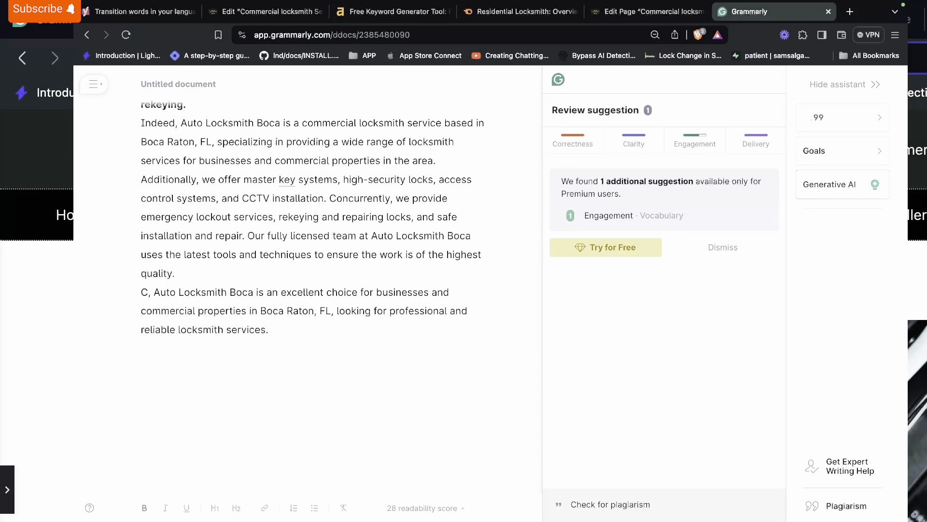
pyautogui.write('on')
pyautogui.press('BackSpace')
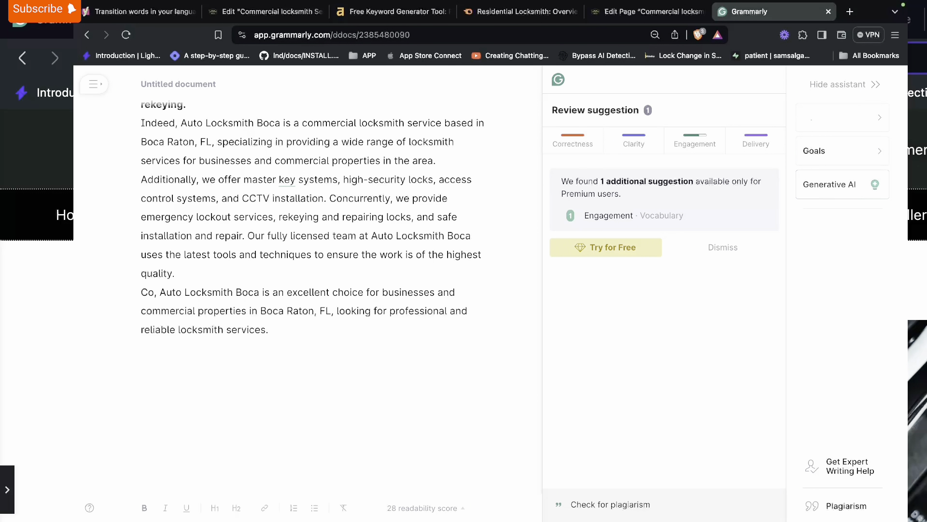
# Copy the transition word "emphatically" from Yoast's list of English transition words.
pyautogui.press('super+1')
pyautogui.scroll(-3, 341, 329)
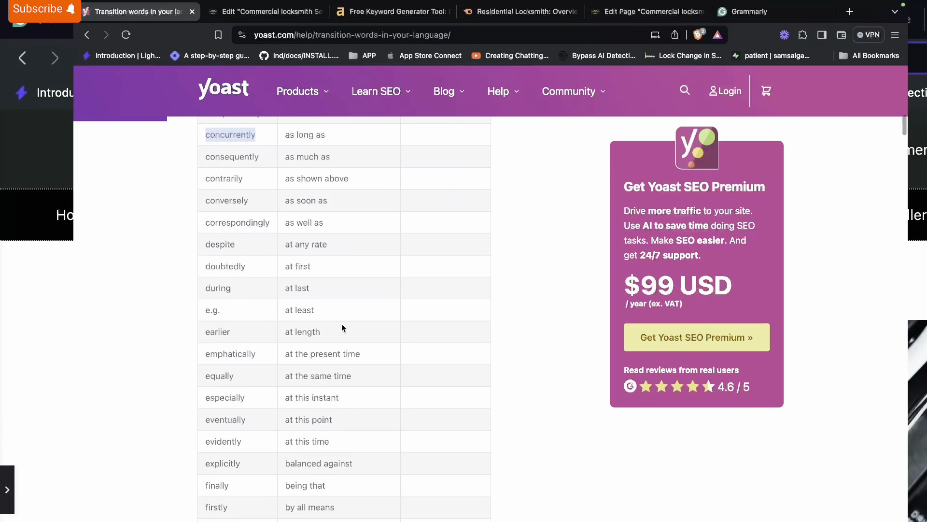
pyautogui.doubleClick(235, 345)
pyautogui.rightClick(235, 346)
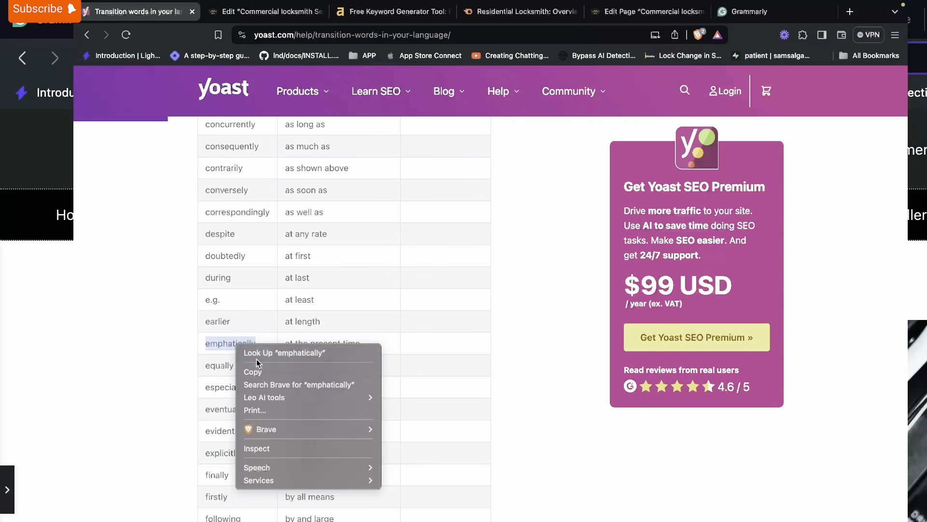
pyautogui.click(261, 372)
pyautogui.click(664, 14)
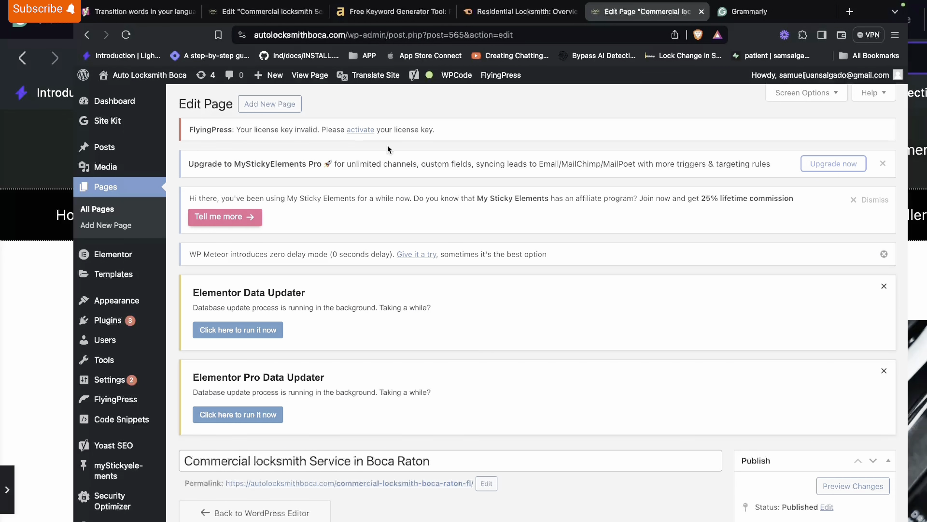
# In the Grammarly document, open the last paragraph with the capitalized word "Emphatically" directly before its comma.
pyautogui.click(760, 14)
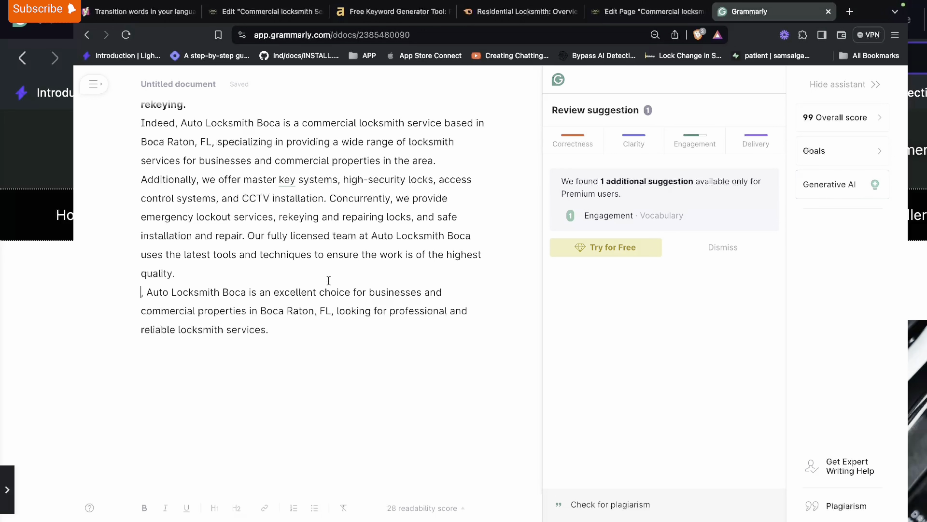
pyautogui.press('super+v')
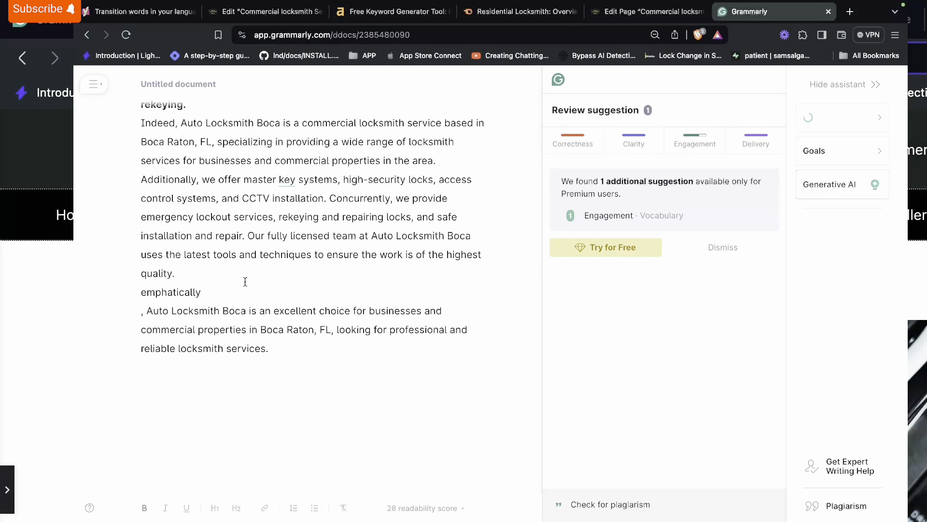
pyautogui.press('BackSpace')
pyautogui.click(145, 292)
pyautogui.press('BackSpace')
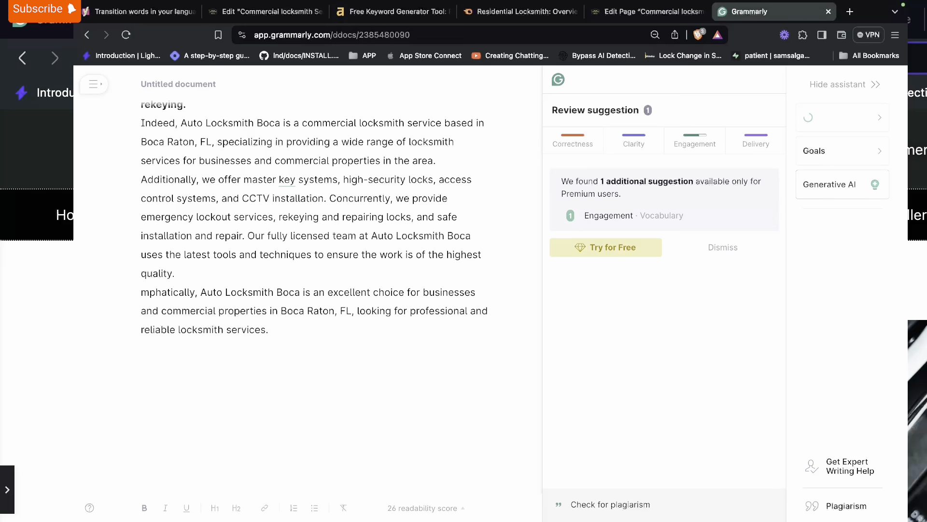
pyautogui.write('E')
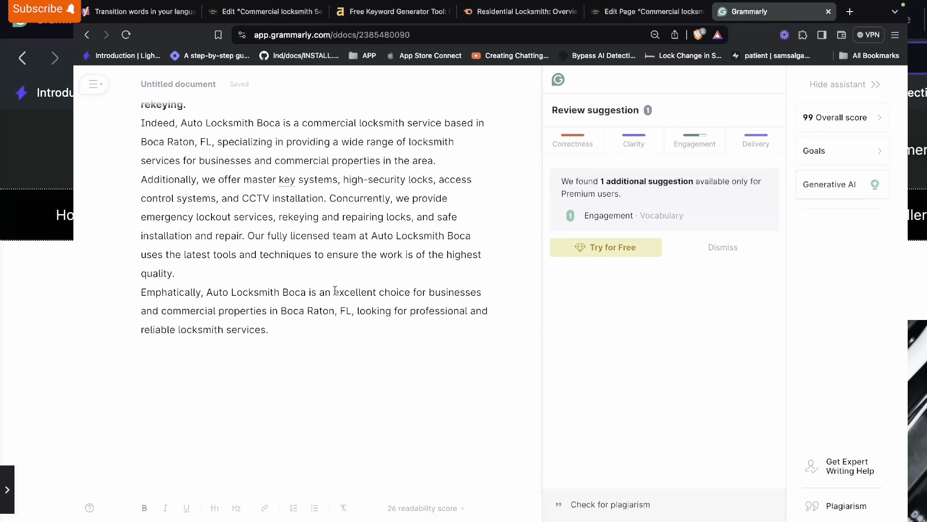
# Replace the Commercial Locksmith page's text in the Elementor text editor with the rewritten Grammarly text and review it on the page.
pyautogui.scroll(4, 352, 346)
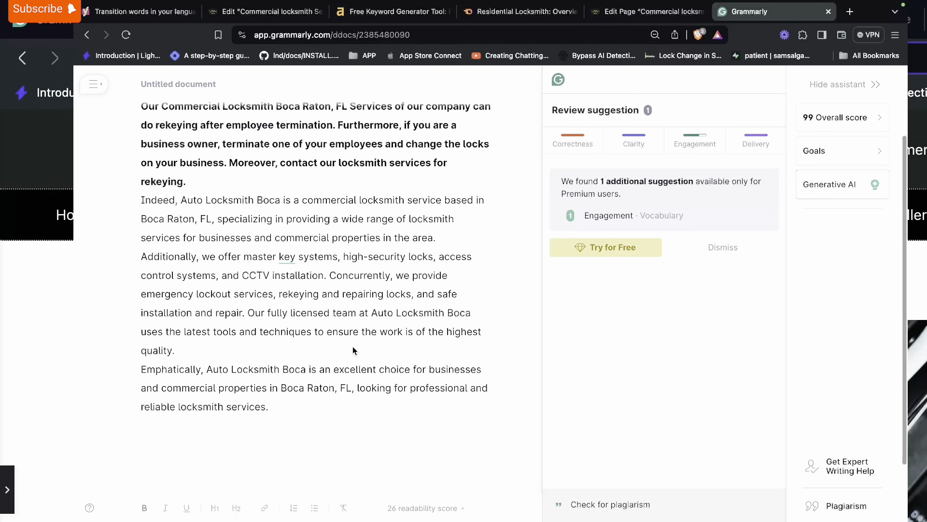
pyautogui.press('super+2')
pyautogui.press('super+v')
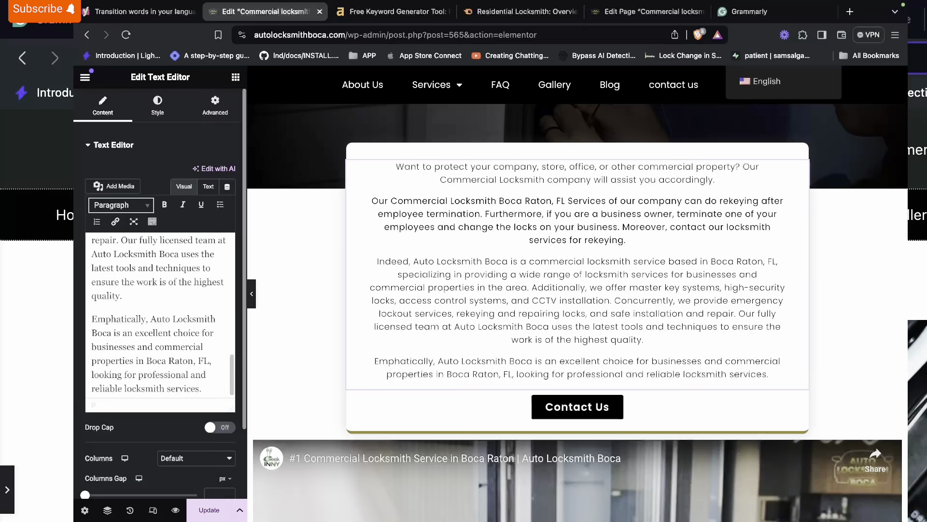
pyautogui.scroll(-2, 497, 242)
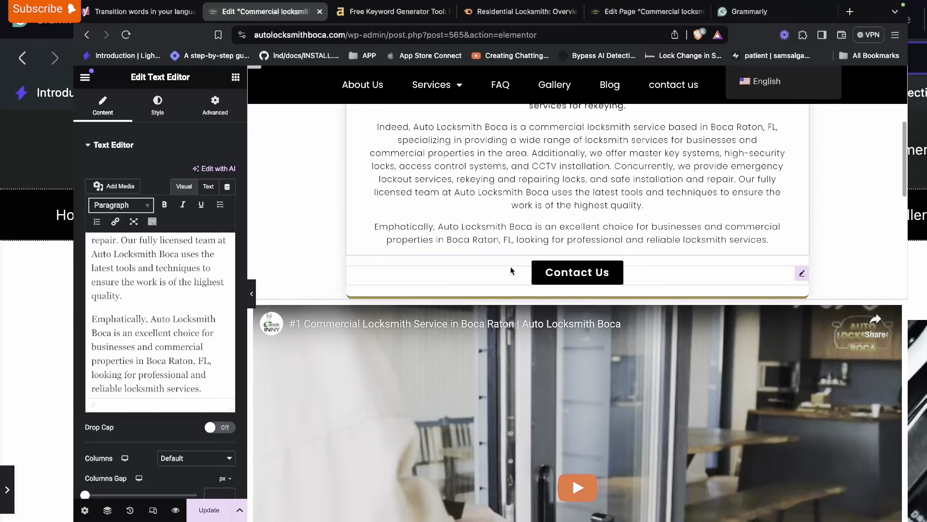
# In the services accordion's Master Key Systems item, delete "enabling" and move "centralized access" directly after "offers".
pyautogui.scroll(-10, 510, 267)
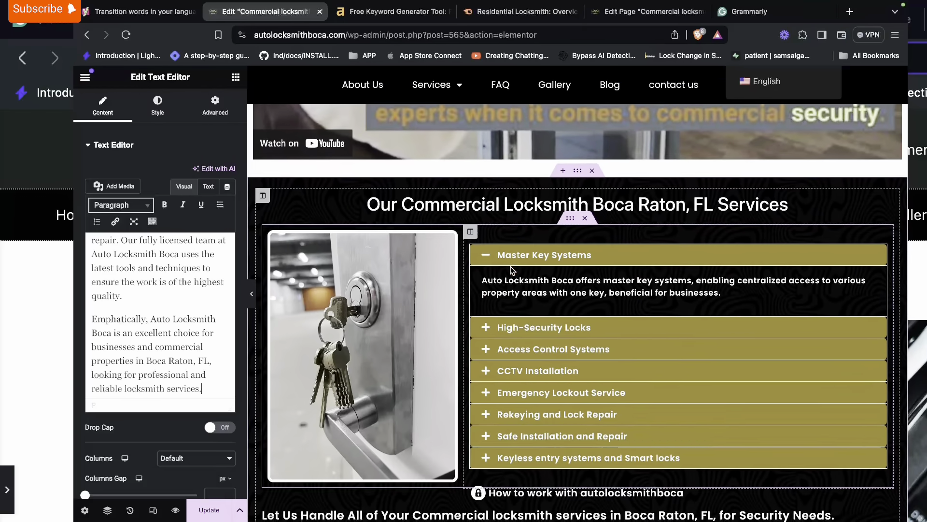
pyautogui.click(533, 290)
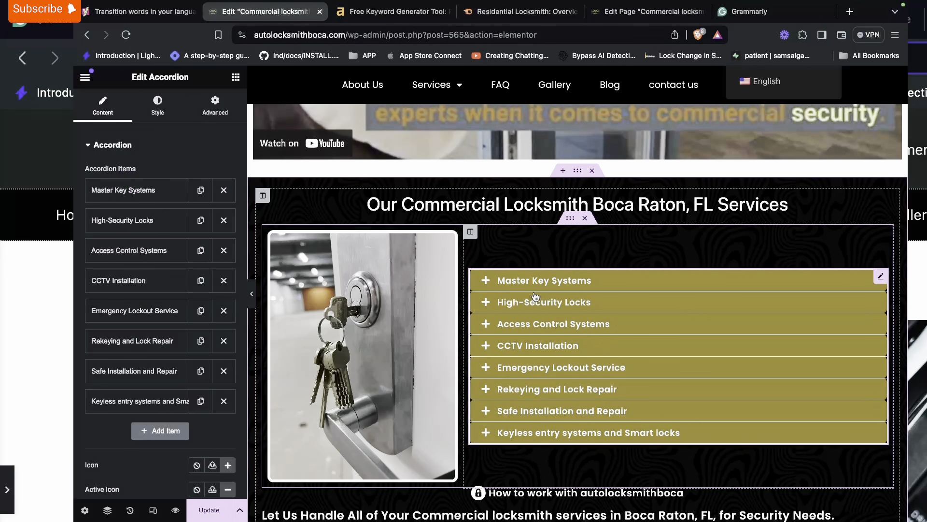
pyautogui.click(534, 284)
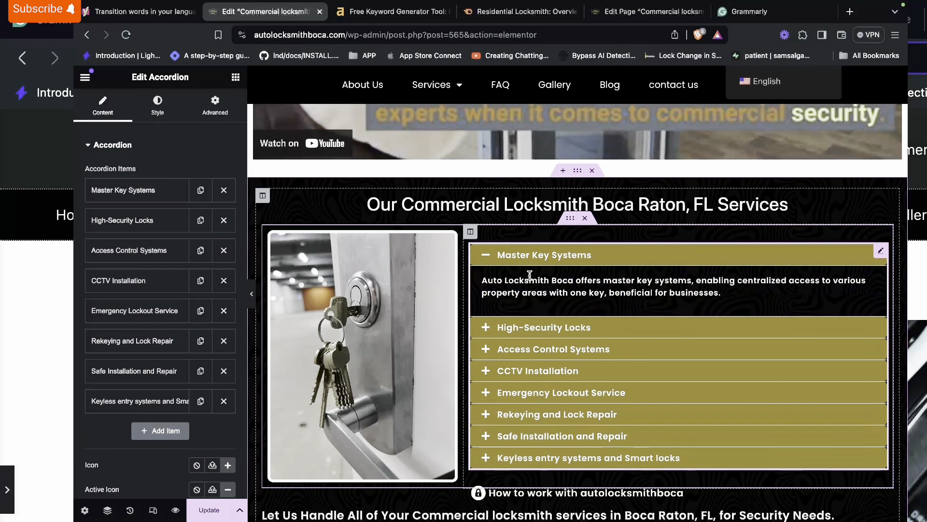
pyautogui.click(158, 192)
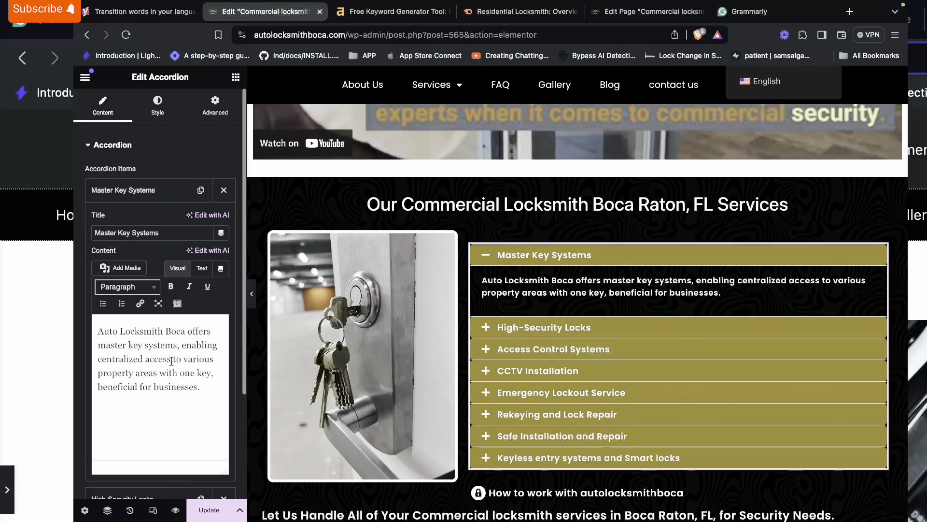
pyautogui.moveTo(172, 360); pyautogui.dragTo(98, 359)
pyautogui.click(98, 358)
pyautogui.moveTo(99, 359); pyautogui.dragTo(170, 362)
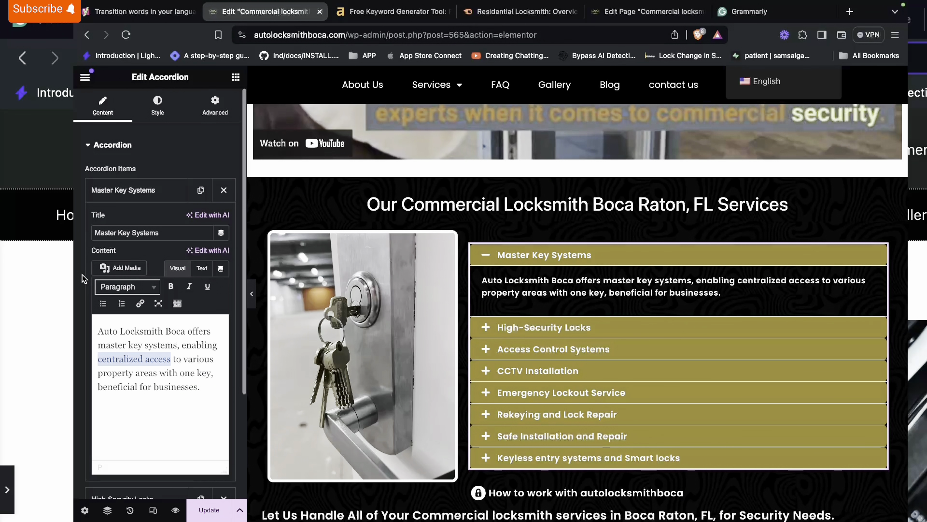
pyautogui.press('BackSpace')
pyautogui.press('BackSpace')
pyautogui.press('BackSpace')
pyautogui.press('BackSpace')
pyautogui.press('BackSpace')
pyautogui.press('BackSpace')
pyautogui.press('BackSpace')
pyautogui.press('BackSpace')
pyautogui.press('BackSpace')
pyautogui.press('BackSpace')
pyautogui.press('BackSpace')
pyautogui.click(216, 330)
pyautogui.hotkey('ctrl', 'v')
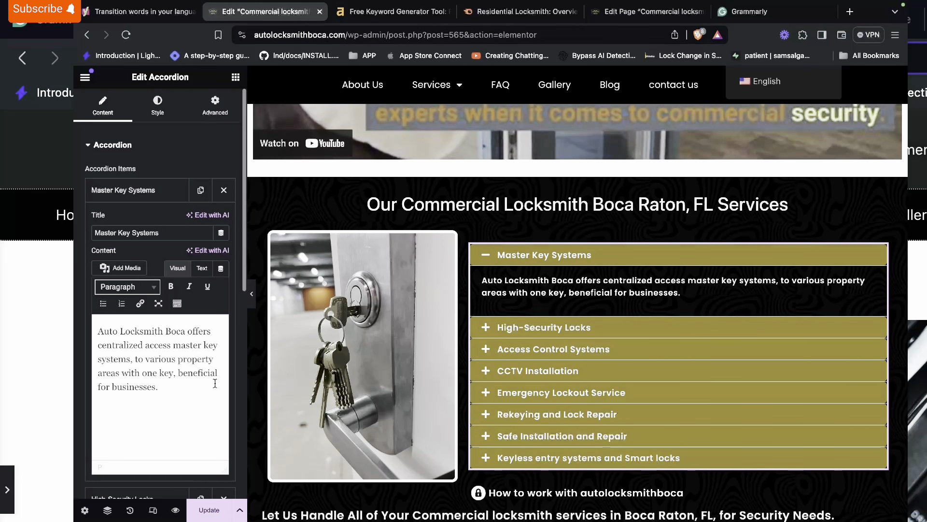
# Open the High-Security Locks accordion item and delete "offers and" before "installs" in its text.
pyautogui.click(531, 327)
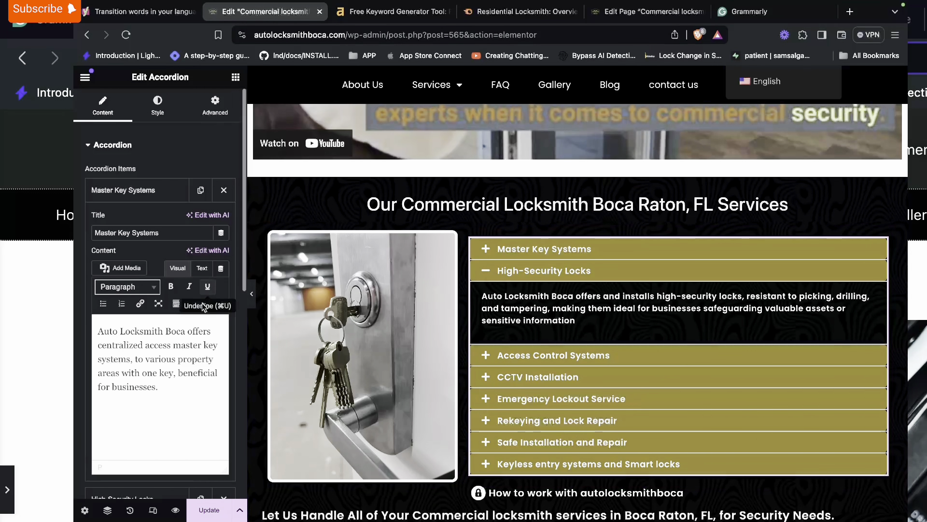
pyautogui.scroll(-2, 236, 312)
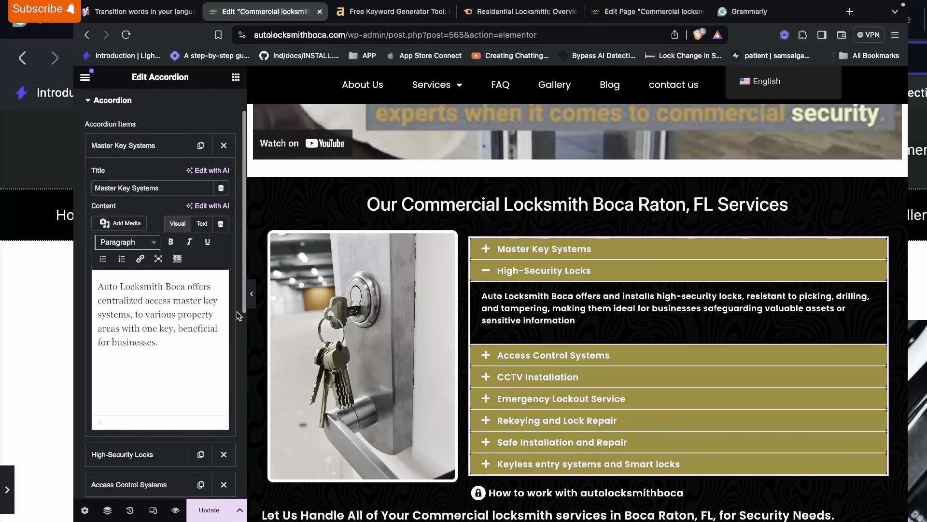
pyautogui.scroll(-6, 237, 311)
pyautogui.click(147, 304)
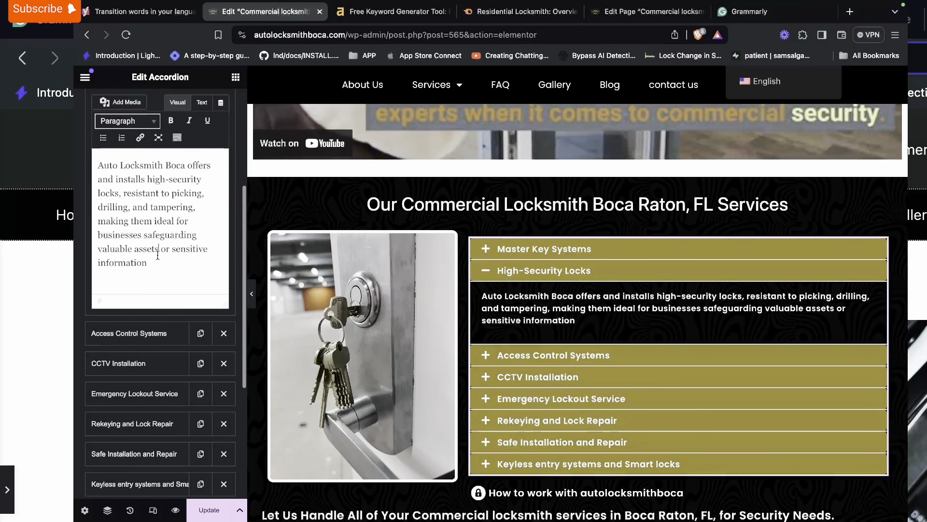
pyautogui.click(157, 263)
pyautogui.moveTo(114, 180); pyautogui.dragTo(188, 168)
pyautogui.press('BackSpace')
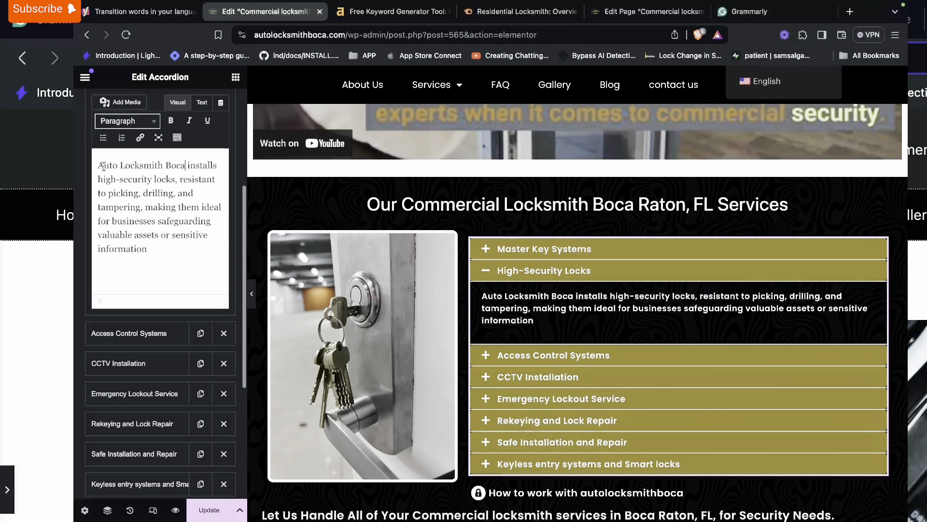
# Begin the High-Security Locks text with the transition word "Furthermore" before "Auto Locksmith Boca".
pyautogui.press('BackSpace')
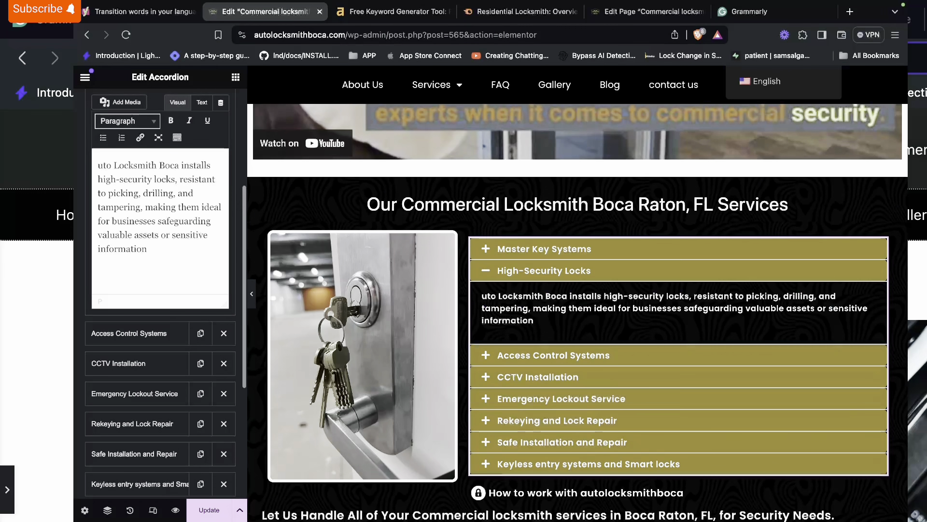
pyautogui.write('Furtherm')
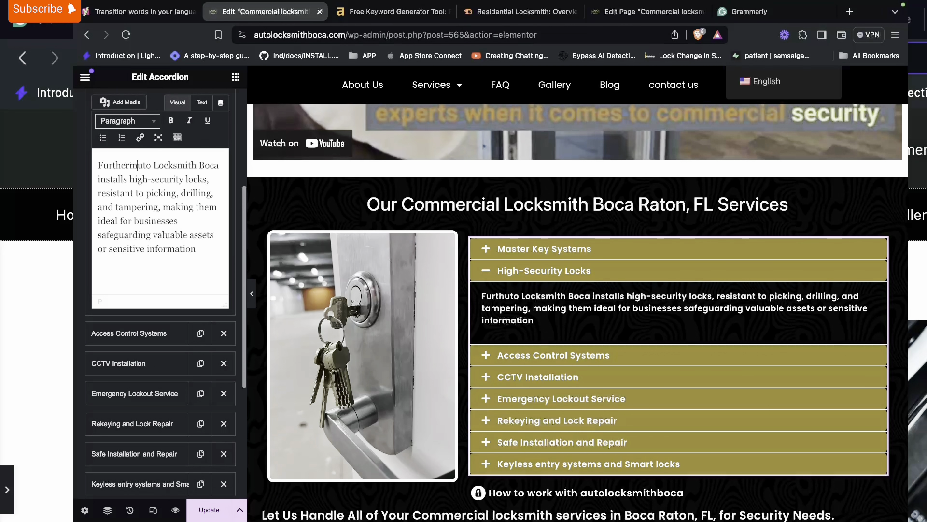
pyautogui.write('ore A')
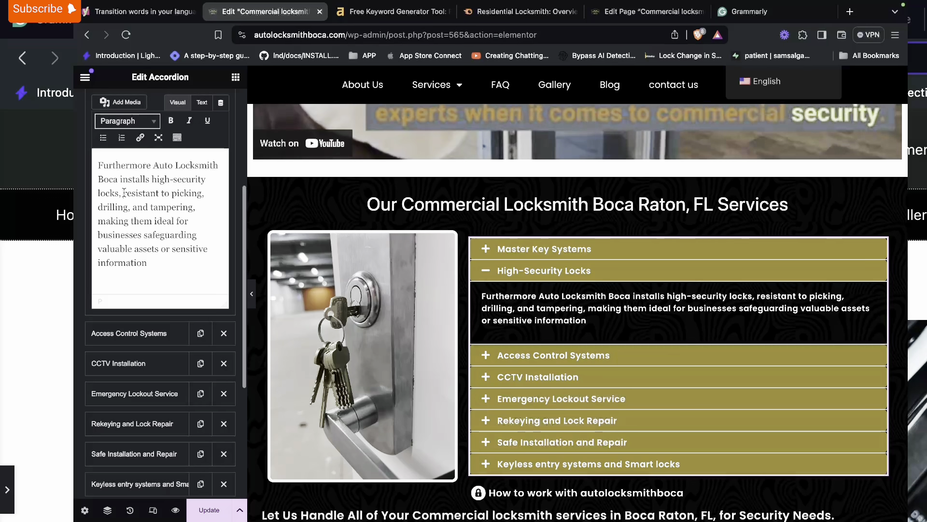
# Delete "resistant to picking, drilling, and tampering, making them ideal" from the High-Security Locks text and move "safeguarding" in front of "businesses".
pyautogui.moveTo(124, 194); pyautogui.dragTo(176, 223)
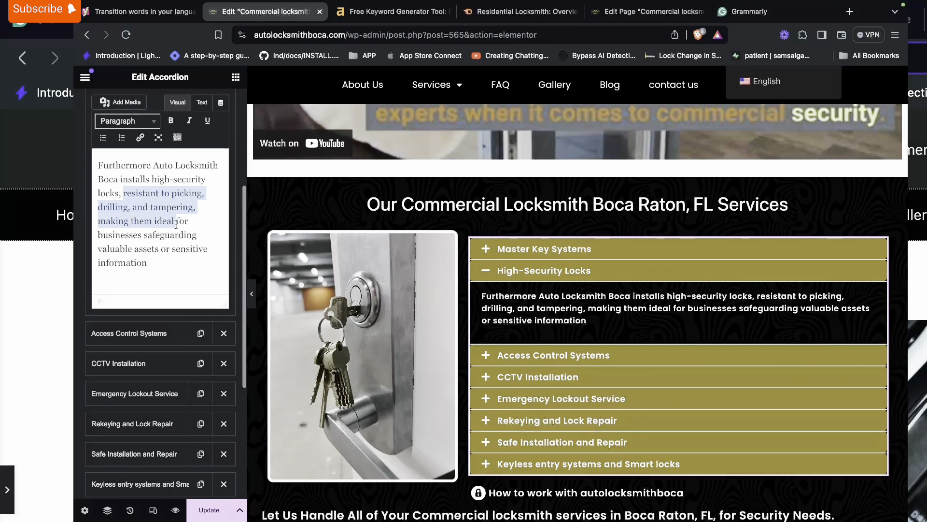
pyautogui.press('BackSpace')
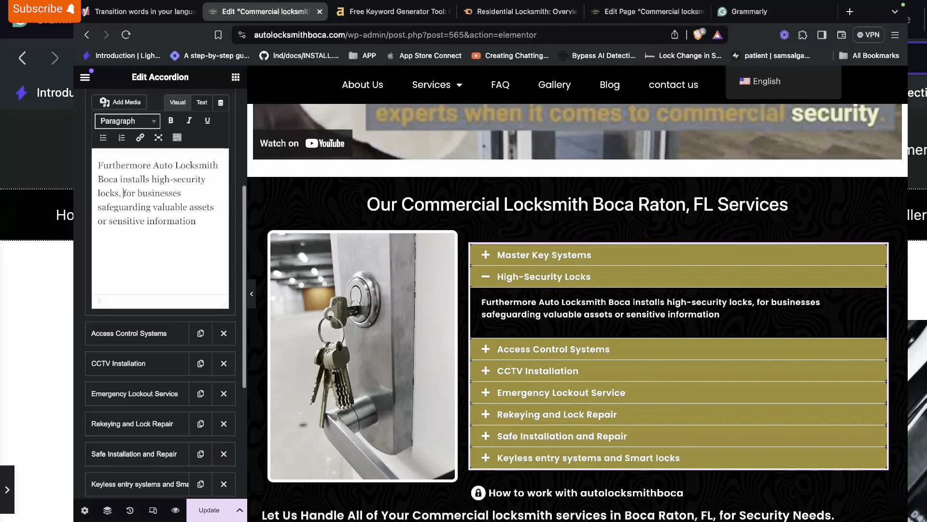
pyautogui.moveTo(152, 207); pyautogui.dragTo(98, 211)
pyautogui.hotkey('ctrl', 'c')
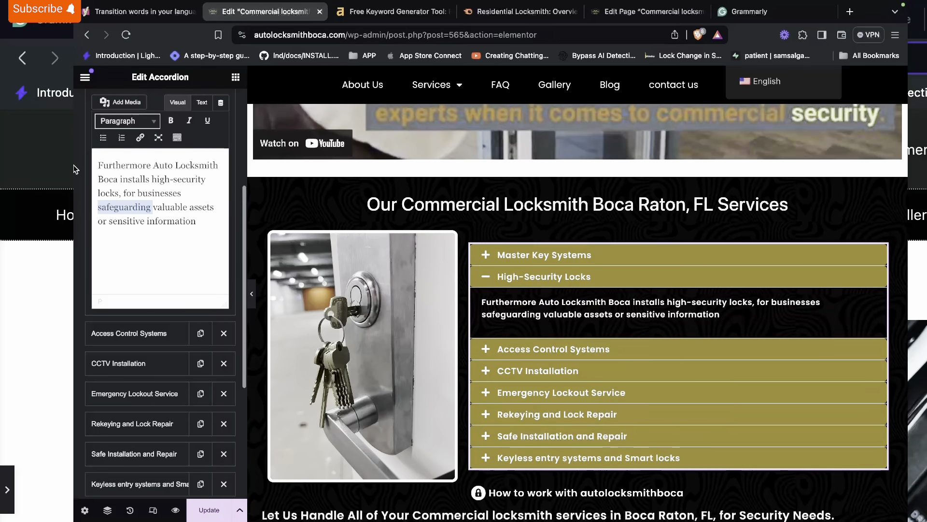
pyautogui.press('BackSpace')
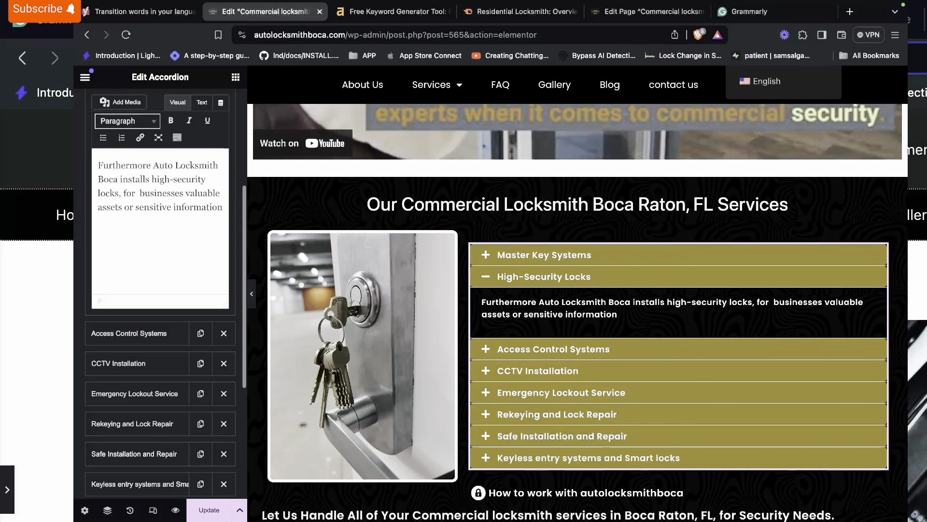
pyautogui.hotkey('ctrl', 'v')
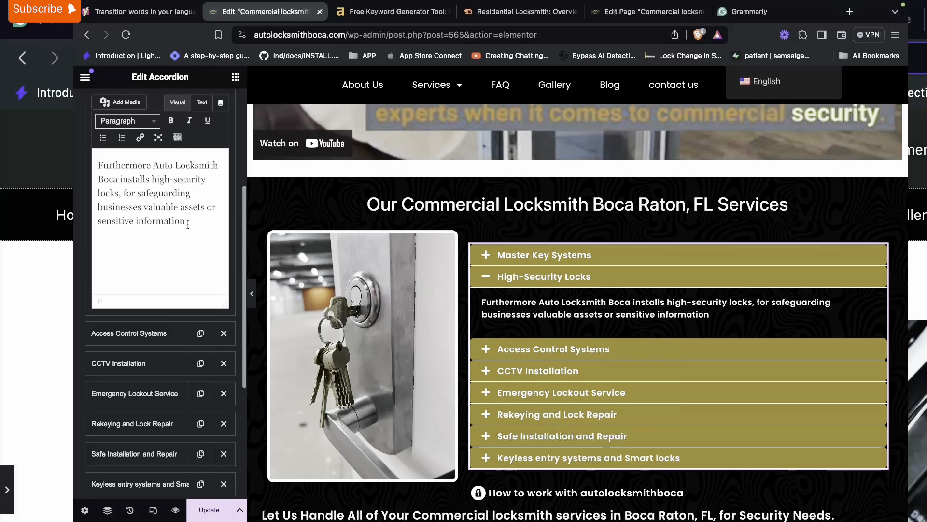
# End the High-Security Locks sentence with a period and add a possessive apostrophe after "businesses".
pyautogui.click(574, 272)
pyautogui.click(575, 280)
pyautogui.click(579, 327)
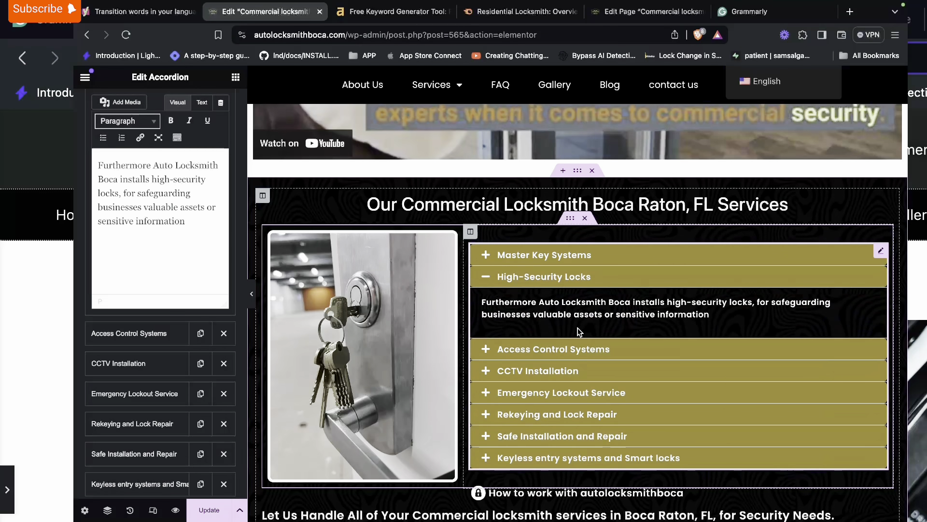
pyautogui.write('.')
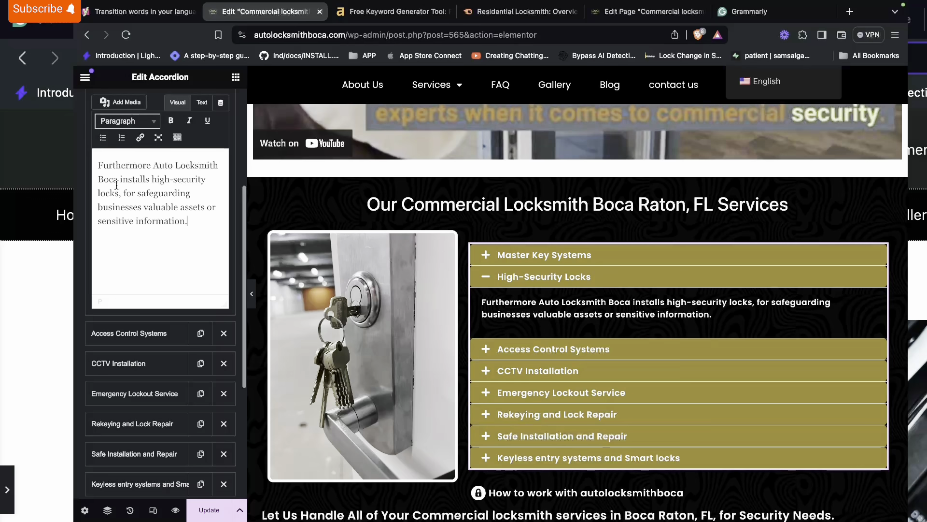
pyautogui.click(143, 208)
pyautogui.write("'")
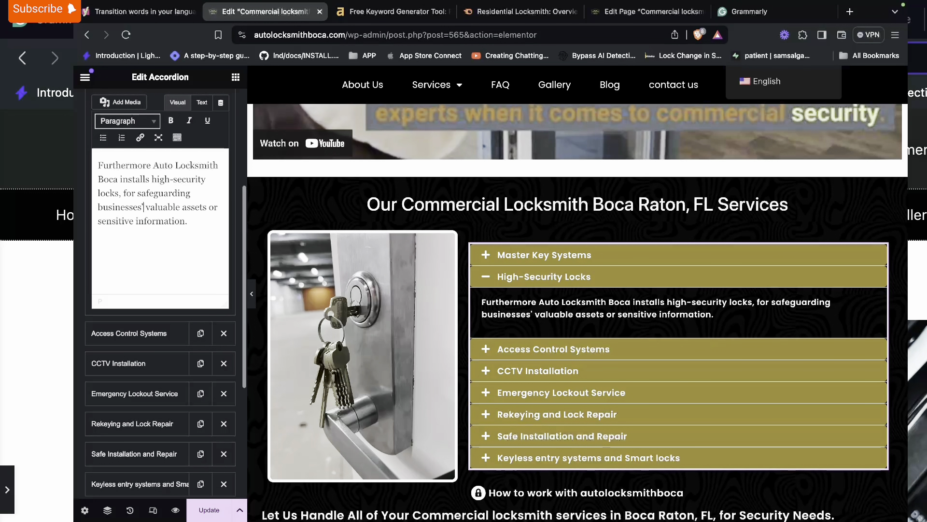
# In the Access Control Systems accordion item, replace the opening "We set up and" with "Access control systems", moved from later in that sentence.
pyautogui.click(559, 350)
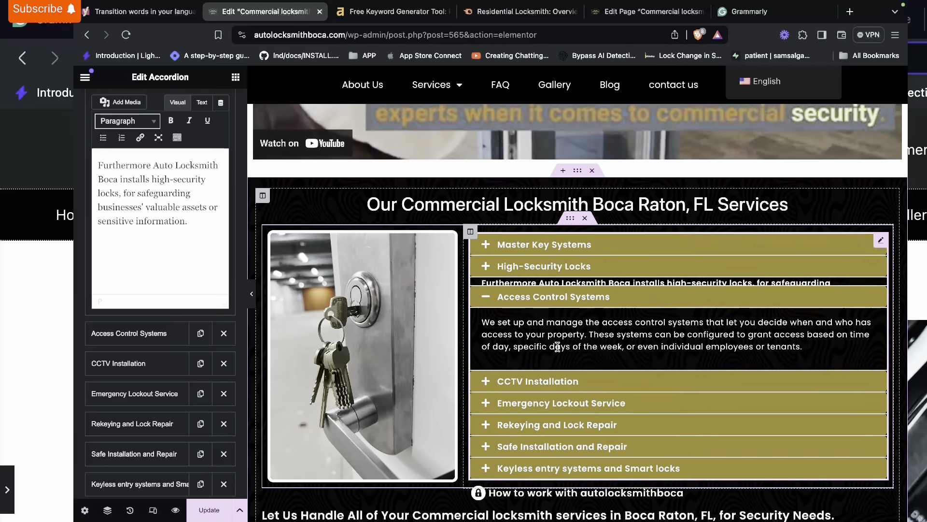
pyautogui.click(161, 341)
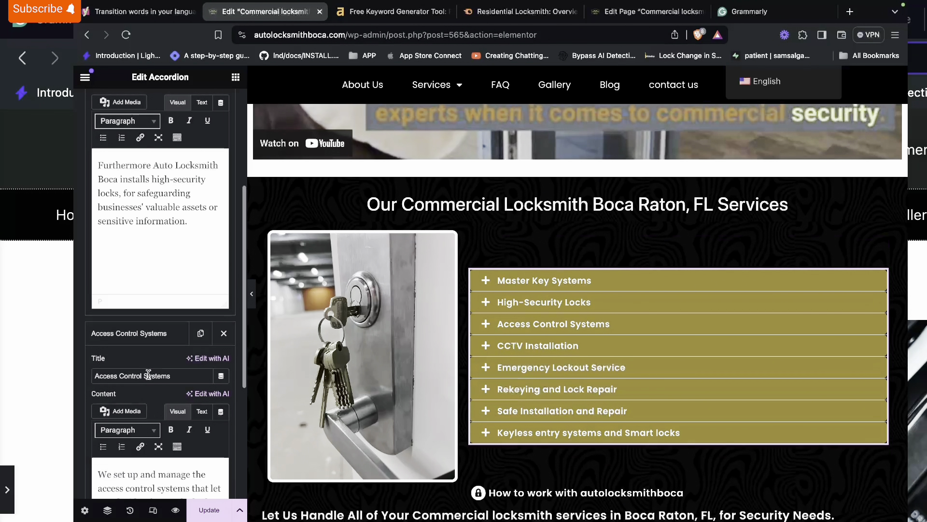
pyautogui.scroll(-3, 148, 372)
pyautogui.scroll(-2, 236, 388)
pyautogui.scroll(-3, 235, 388)
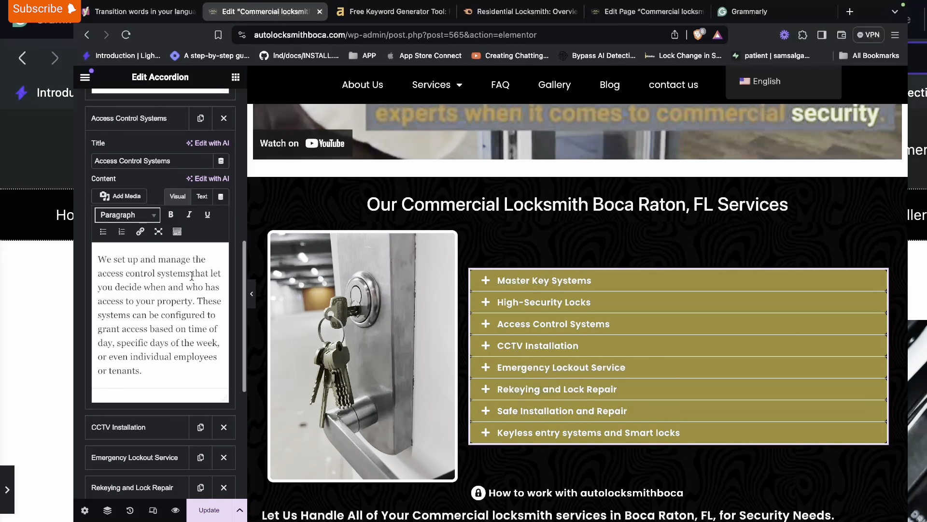
pyautogui.moveTo(192, 273); pyautogui.dragTo(74, 273)
pyautogui.press('super+c')
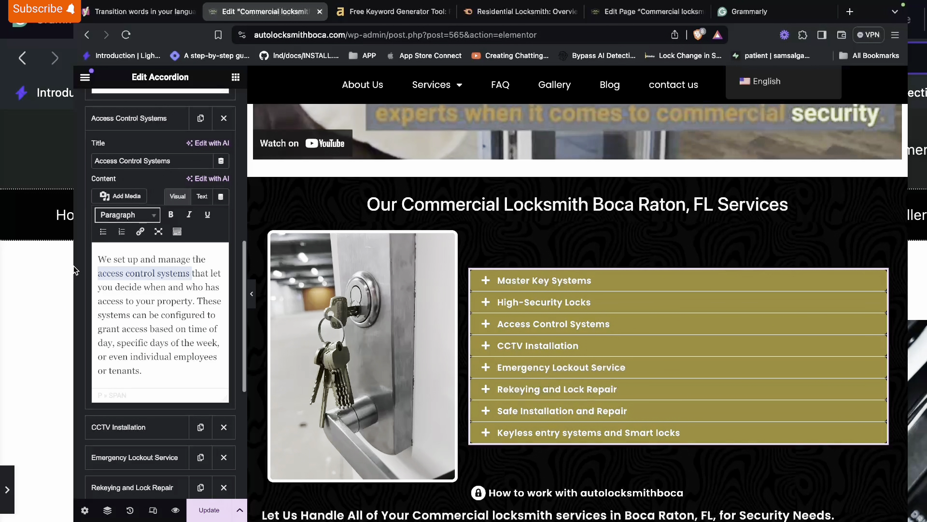
pyautogui.press('BackSpace')
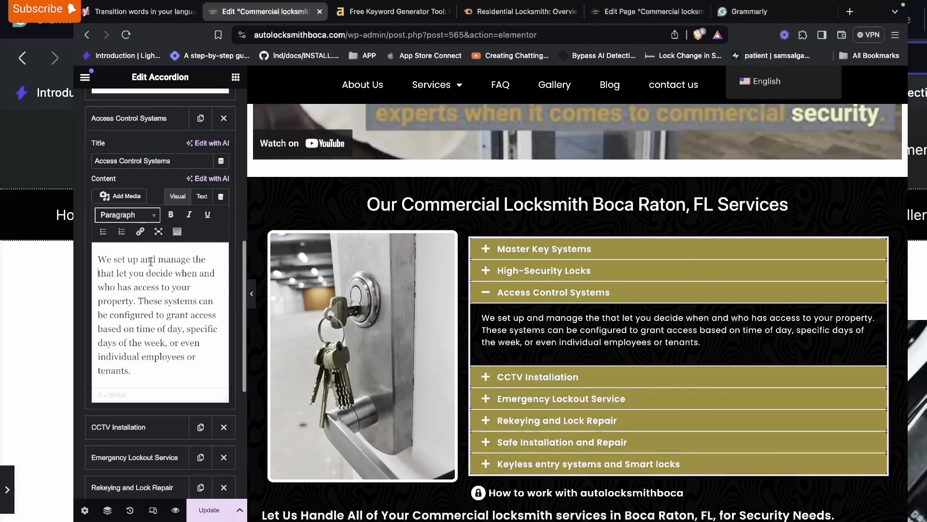
pyautogui.moveTo(141, 260); pyautogui.dragTo(95, 259)
pyautogui.press('BackSpace')
pyautogui.press('super+v')
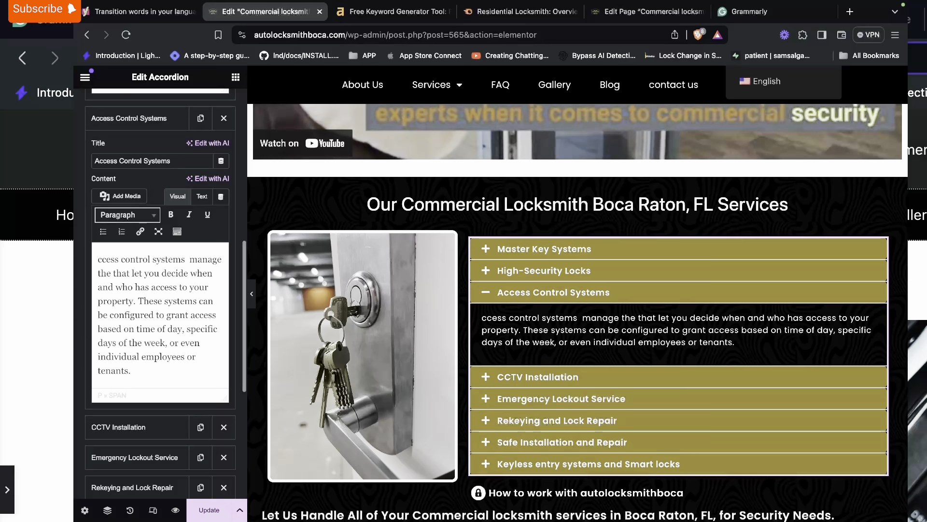
pyautogui.write('A')
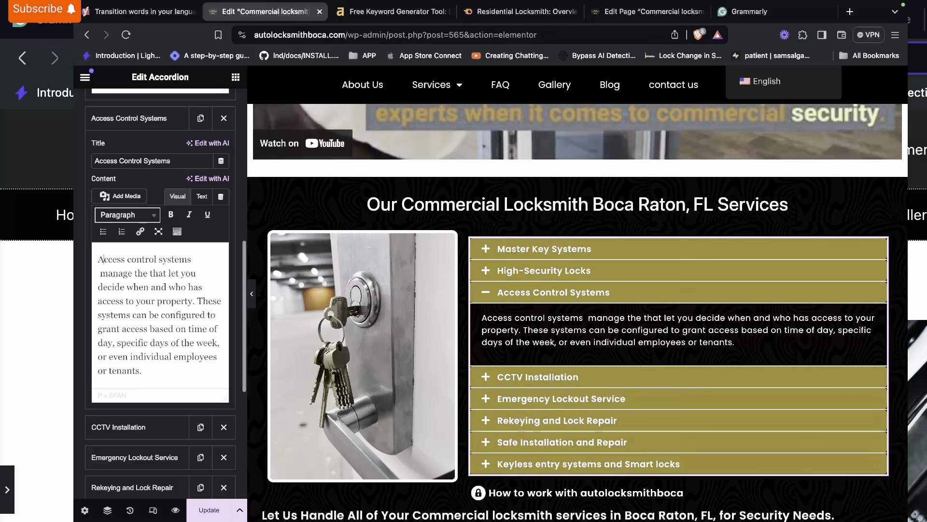
# Change the opening phrase of the Access Control Systems text to the capitalized singular "Access Control System".
pyautogui.click(130, 259)
pyautogui.press('BackSpace')
pyautogui.write('C')
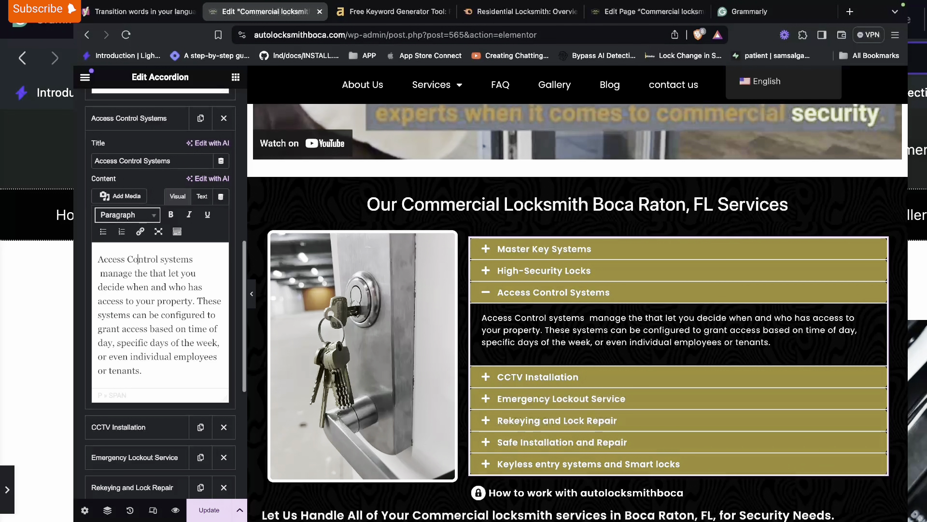
pyautogui.press('Delete')
pyautogui.write('S')
pyautogui.press('BackSpace')
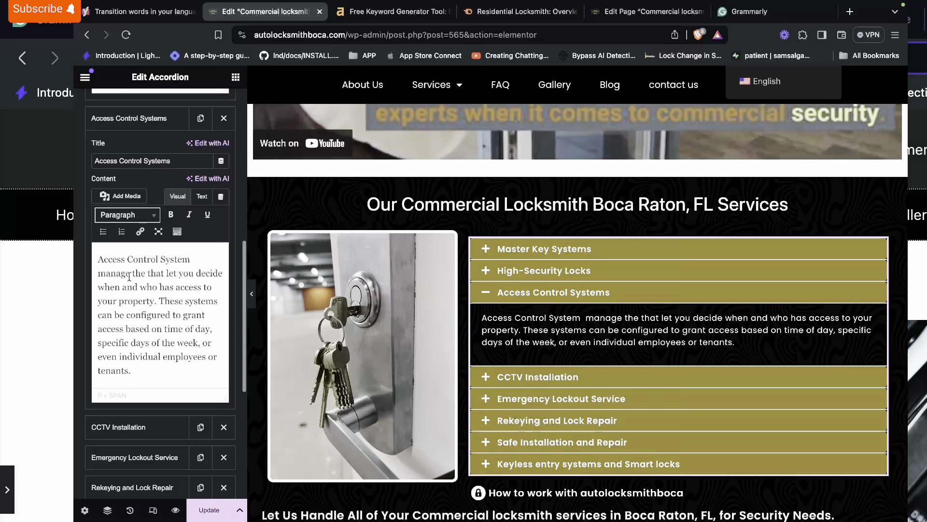
# Change "manage" to "management" in the Access Control Systems text and replace "the that let you decide when and" with "safeguarding".
pyautogui.write('ment')
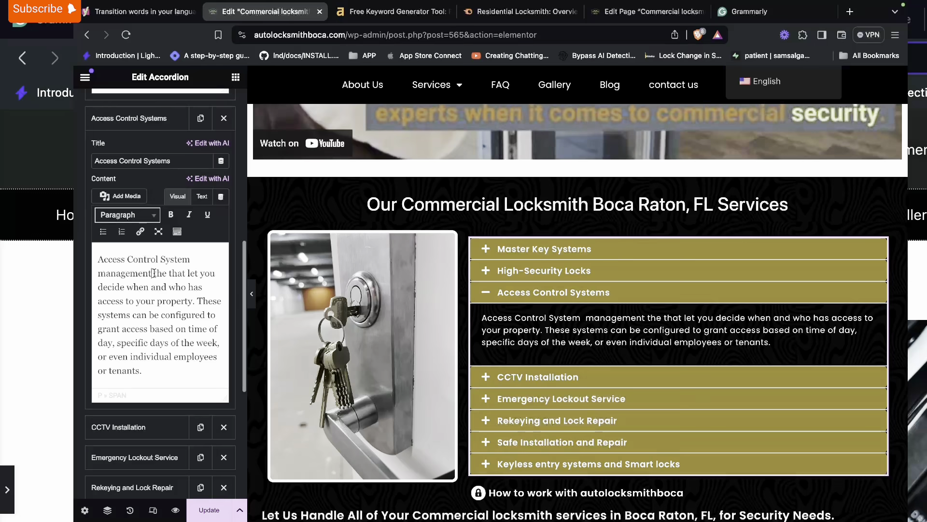
pyautogui.moveTo(153, 275); pyautogui.dragTo(170, 289)
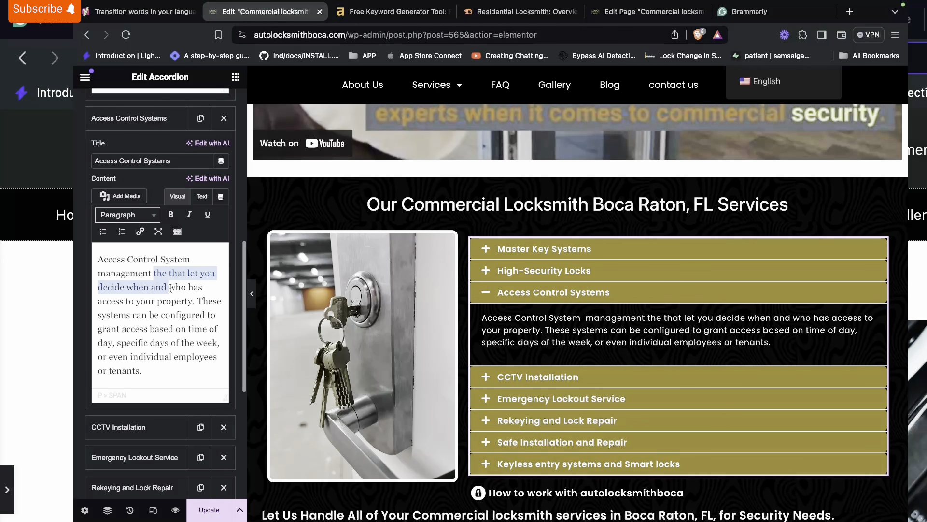
pyautogui.write('safeguarding')
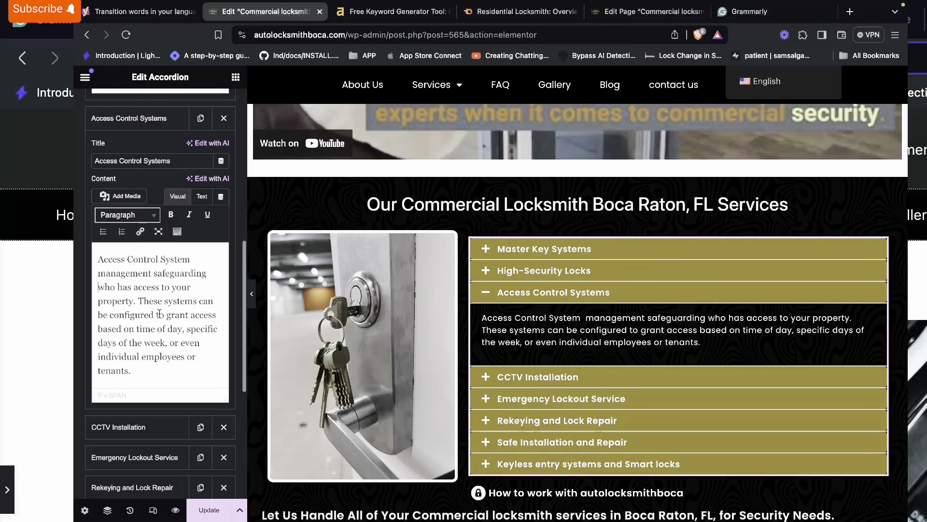
# Delete "can be configured to" from the Access Control Systems text and expand the CCTV Installation item in the page preview.
pyautogui.moveTo(165, 316); pyautogui.dragTo(200, 302)
pyautogui.press('BackSpace')
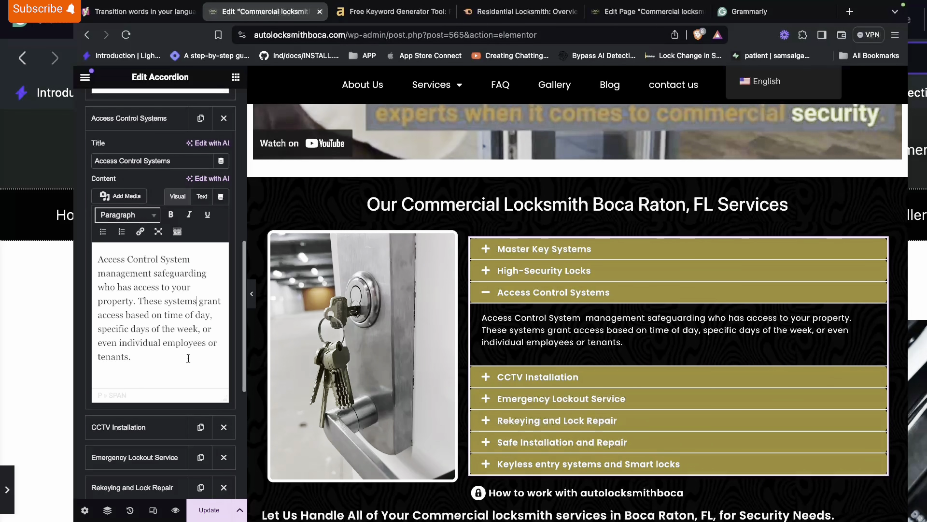
pyautogui.click(527, 381)
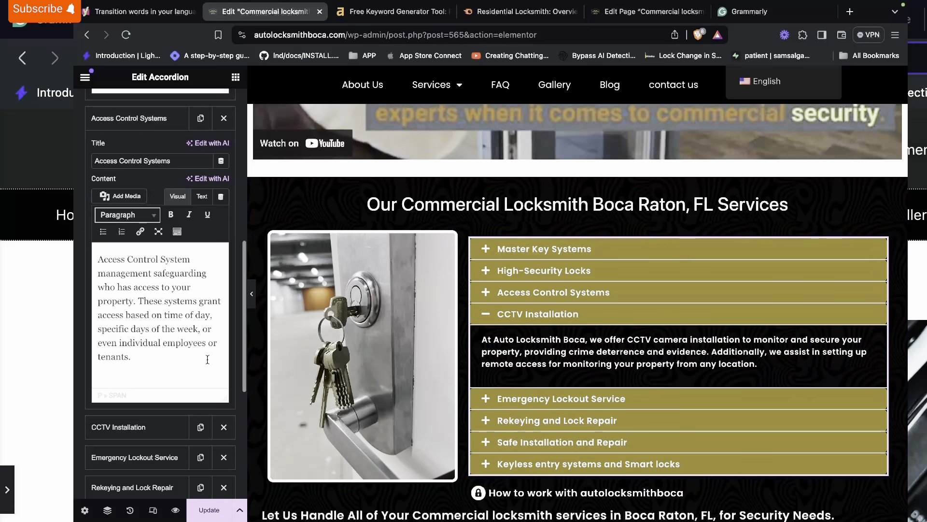
# Open the CCTV Installation accordion item and delete "camera" from its first sentence.
pyautogui.click(144, 427)
pyautogui.scroll(-2, 230, 371)
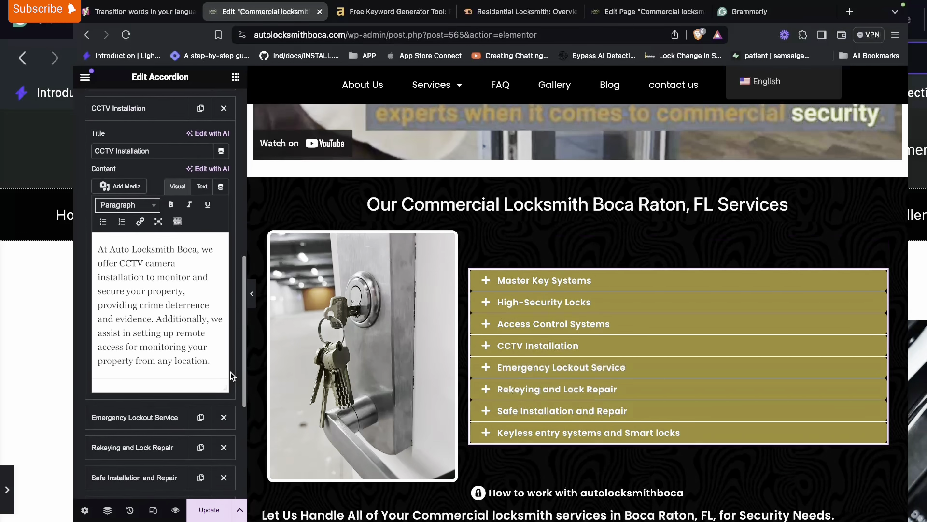
pyautogui.scroll(-1, 231, 371)
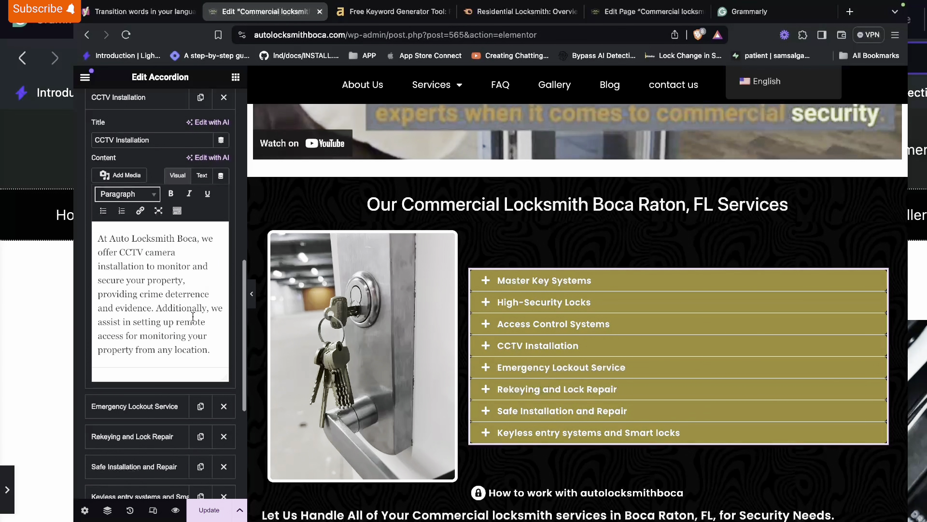
pyautogui.moveTo(177, 253); pyautogui.dragTo(145, 253)
pyautogui.press('BackSpace')
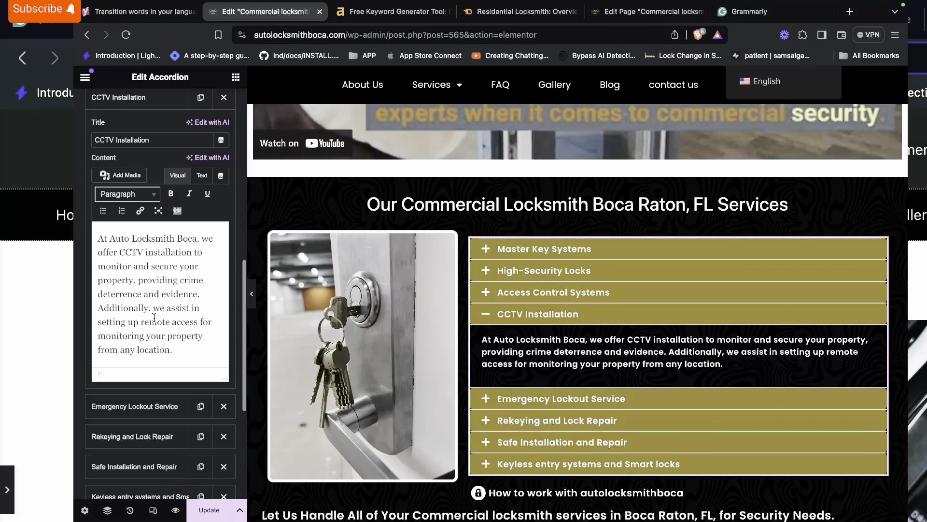
# Replace "assist in setting up" with "configure" in the CCTV Installation text.
pyautogui.moveTo(167, 308); pyautogui.dragTo(125, 326)
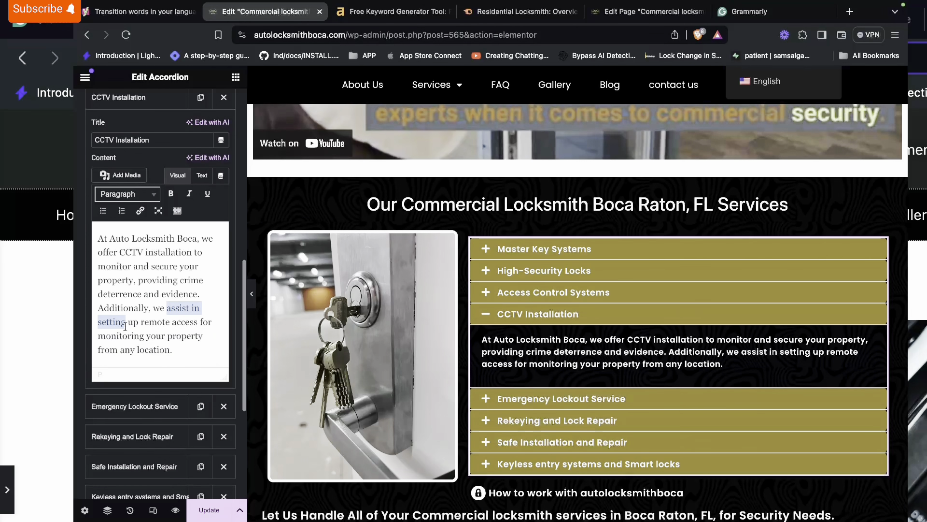
pyautogui.press('BackSpace')
pyautogui.write('configu')
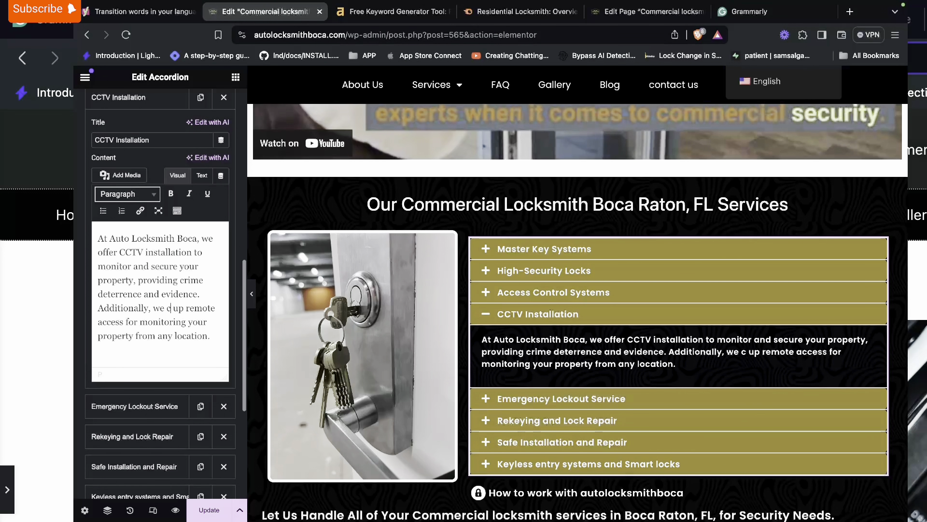
pyautogui.write('re')
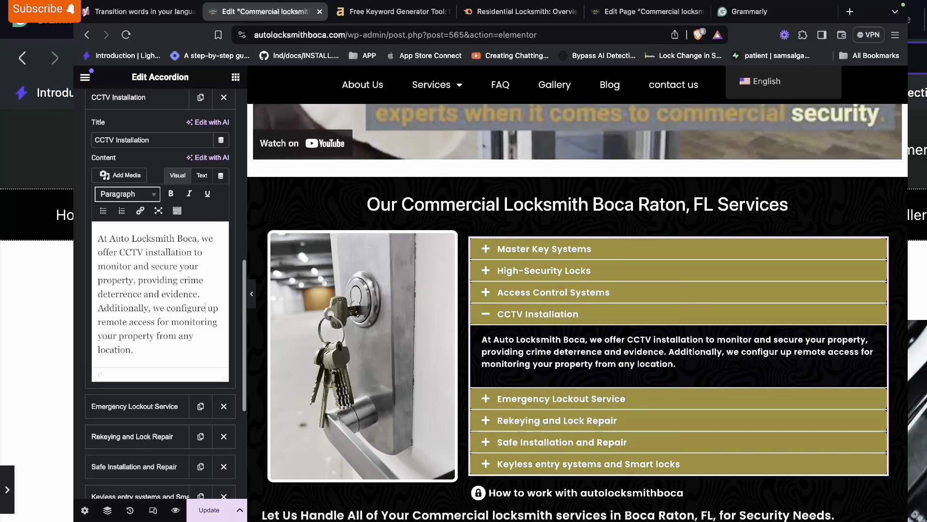
pyautogui.hotkey('shift', 'Right')
pyautogui.hotkey('shift', 'Right')
pyautogui.hotkey('shift', 'Right')
pyautogui.press('BackSpace')
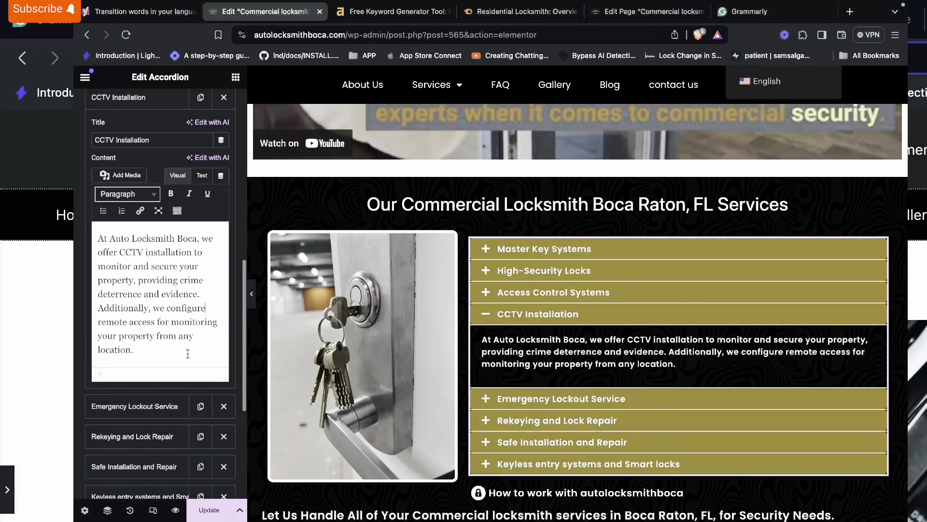
pyautogui.click(212, 351)
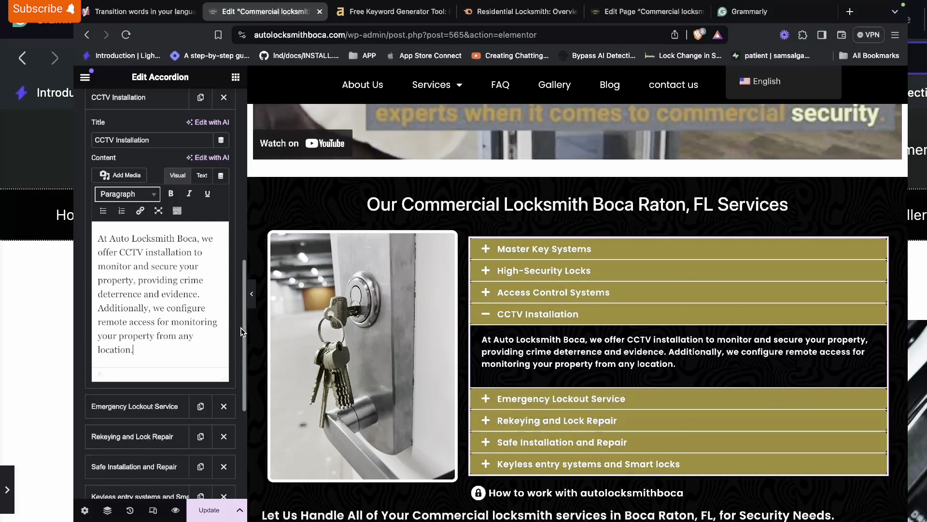
# Shorten the Emergency Lockout Service accordion text to "Available around the clock for emergency lockout services.".
pyautogui.scroll(-5, 240, 327)
pyautogui.scroll(-1, 237, 298)
pyautogui.click(134, 172)
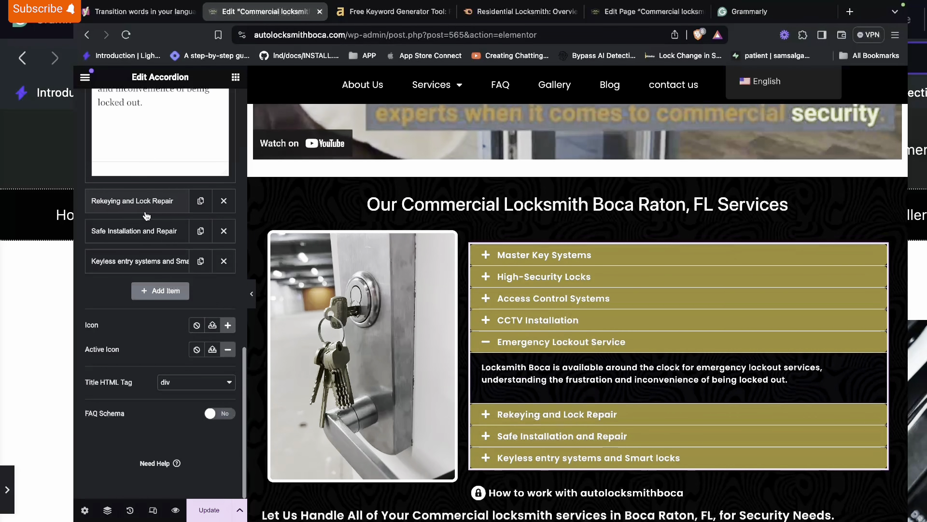
pyautogui.scroll(3, 147, 215)
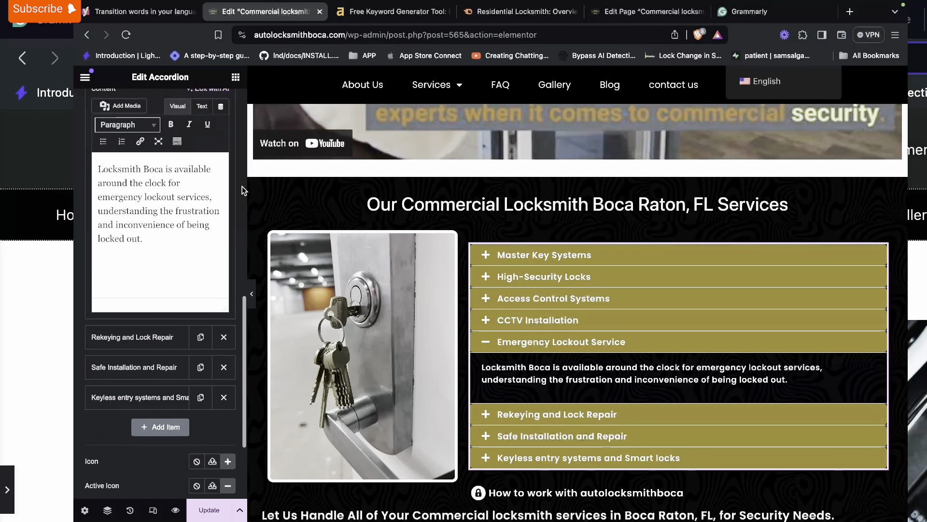
pyautogui.scroll(1, 242, 186)
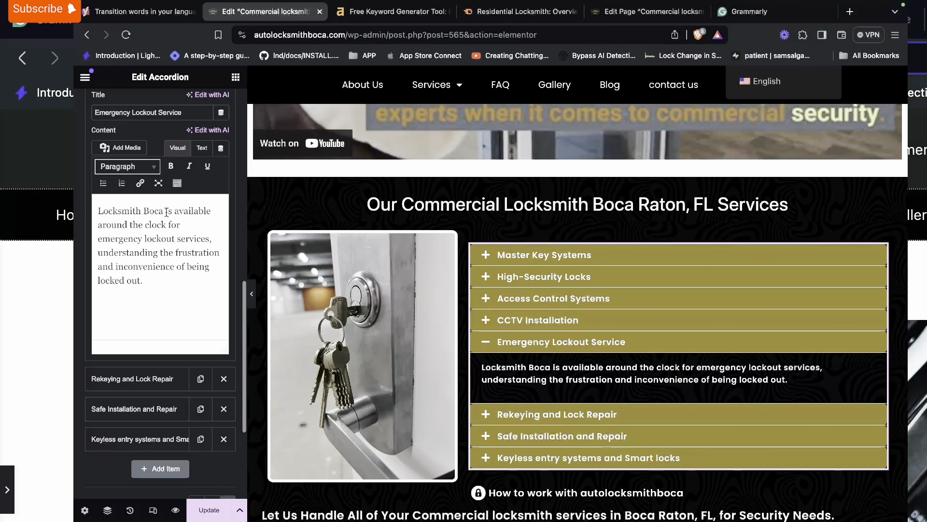
pyautogui.click(166, 212)
pyautogui.moveTo(177, 212); pyautogui.dragTo(96, 211)
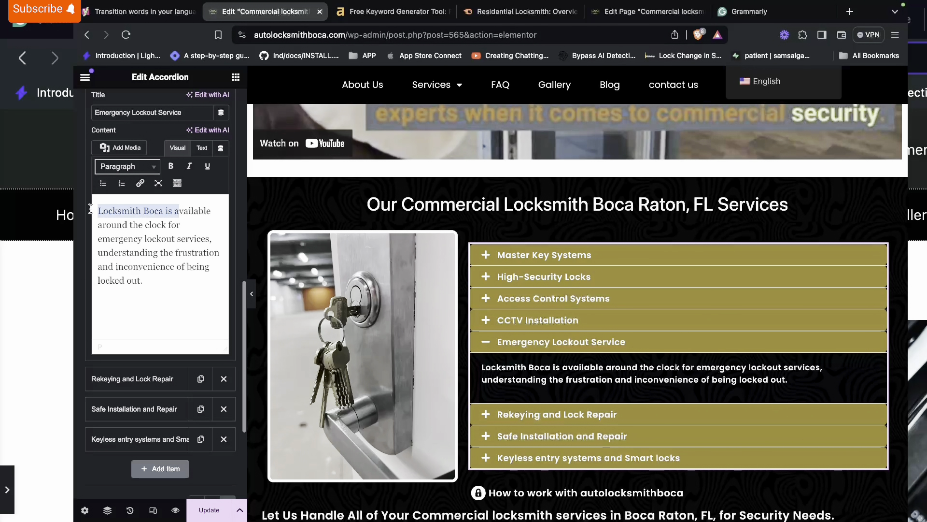
pyautogui.press('BackSpace')
pyautogui.write('A')
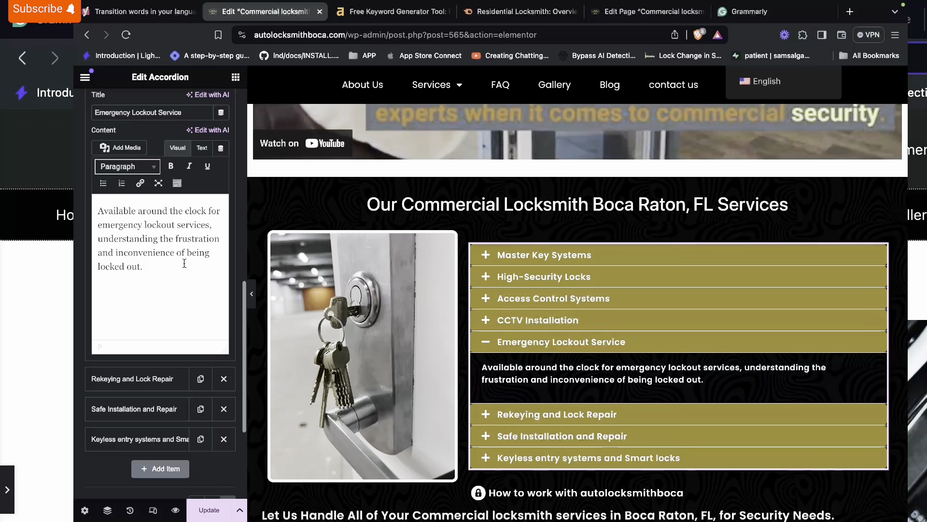
pyautogui.moveTo(210, 225); pyautogui.dragTo(140, 268)
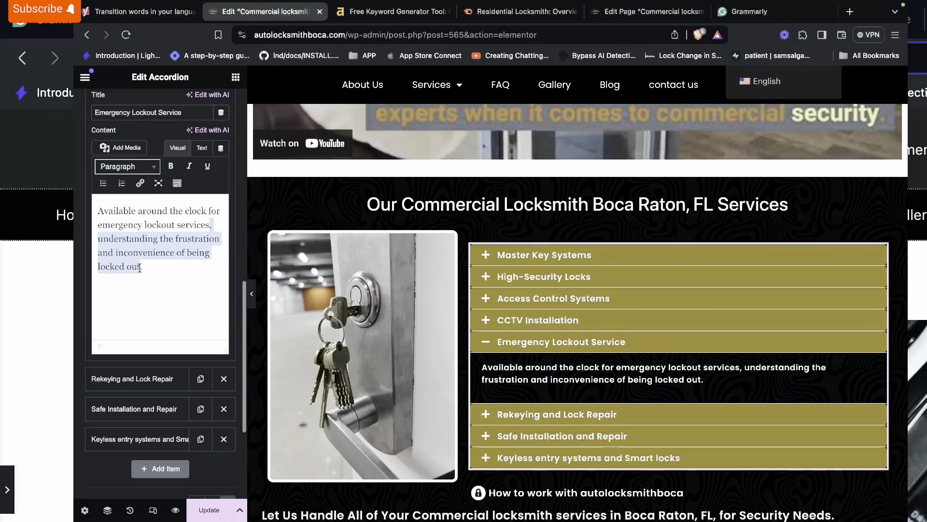
pyautogui.press('BackSpace')
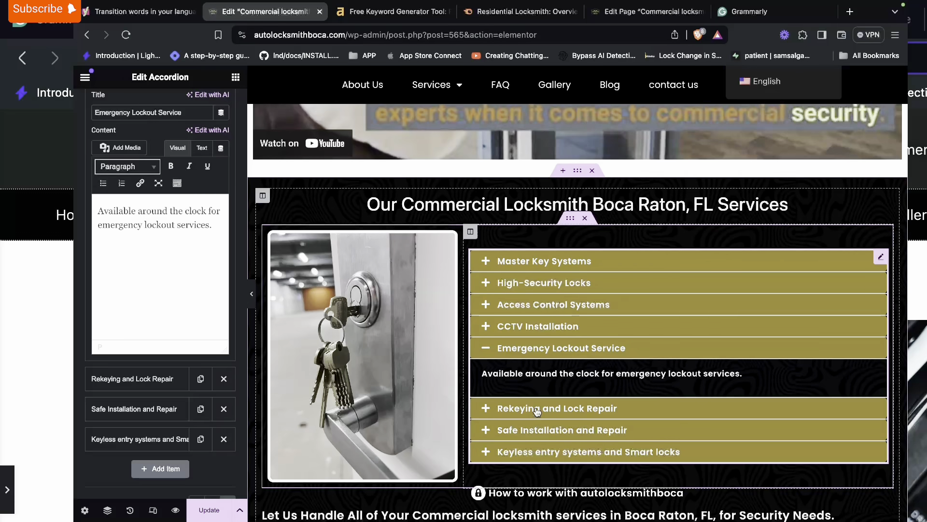
# Open the Rekeying and Lock Repair accordion item and delete "can" from its first sentence.
pyautogui.scroll(-1, 338, 386)
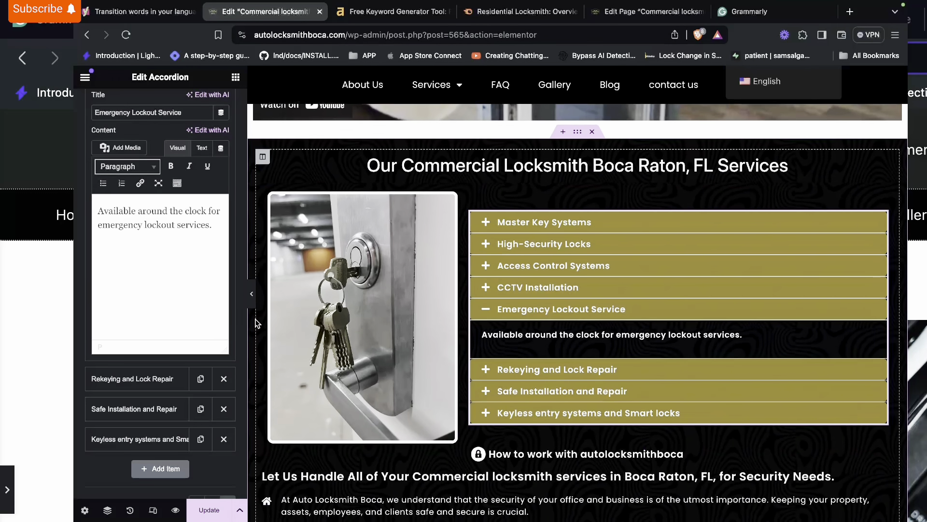
pyautogui.click(140, 379)
pyautogui.click(193, 332)
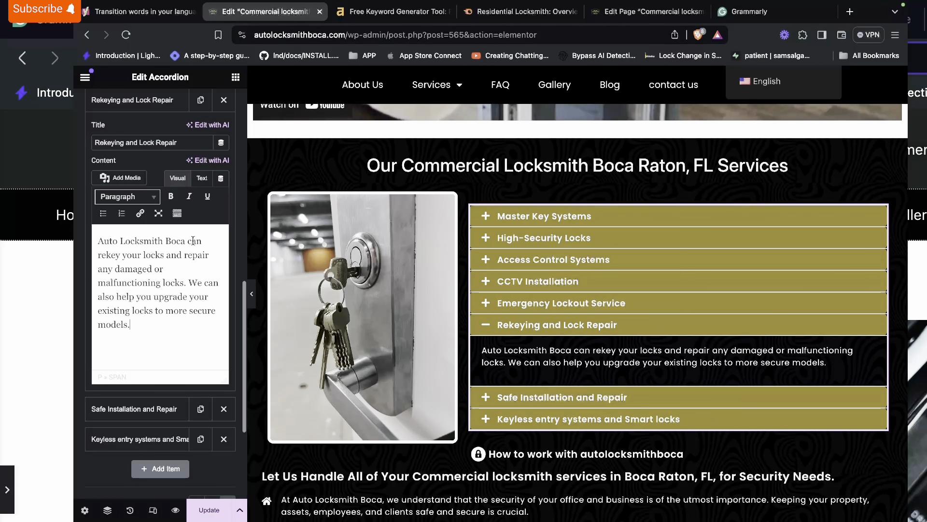
pyautogui.moveTo(187, 240); pyautogui.dragTo(202, 241)
pyautogui.press('BackSpace')
pyautogui.press('BackSpace')
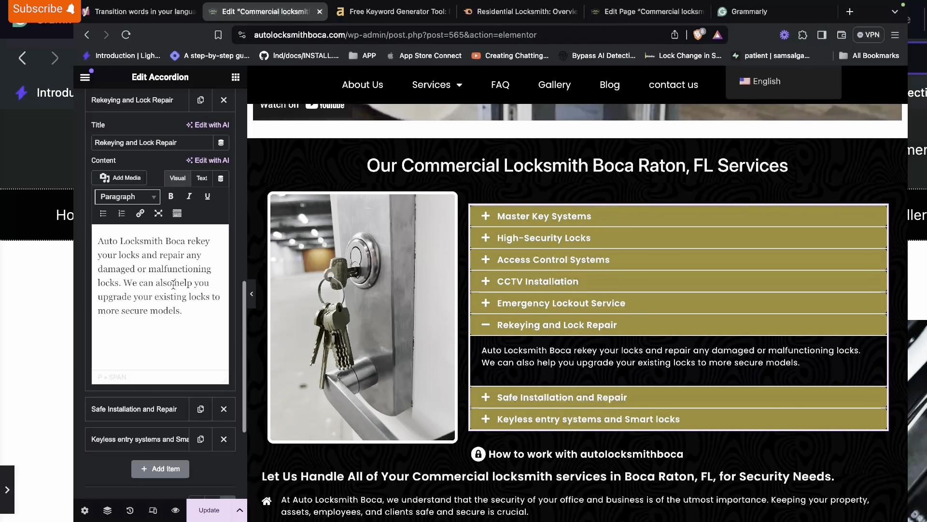
# Change "We can also" to "Also, we" at the start of the second sentence in the Rekeying and Lock Repair text.
pyautogui.moveTo(172, 283); pyautogui.dragTo(156, 284)
pyautogui.press('BackSpace')
pyautogui.press('BackSpace')
pyautogui.press('BackSpace')
pyautogui.press('BackSpace')
pyautogui.press('BackSpace')
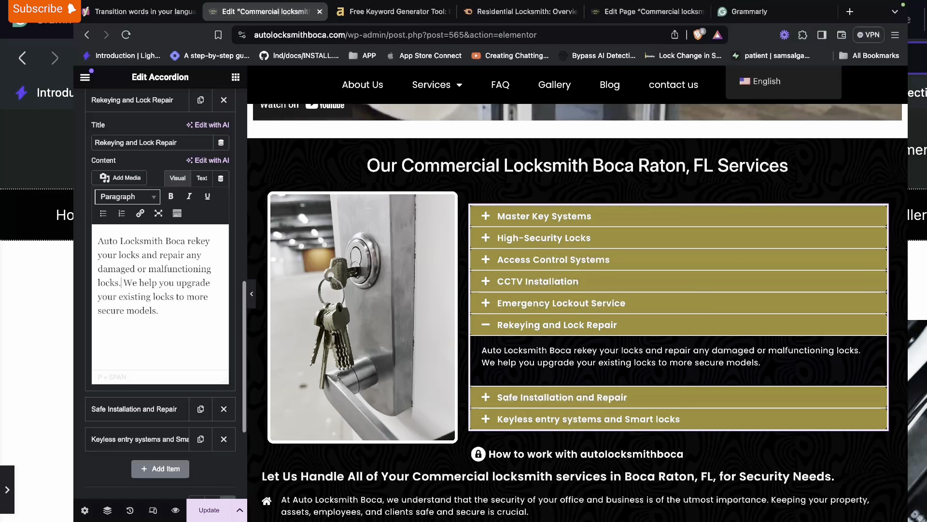
pyautogui.write('also')
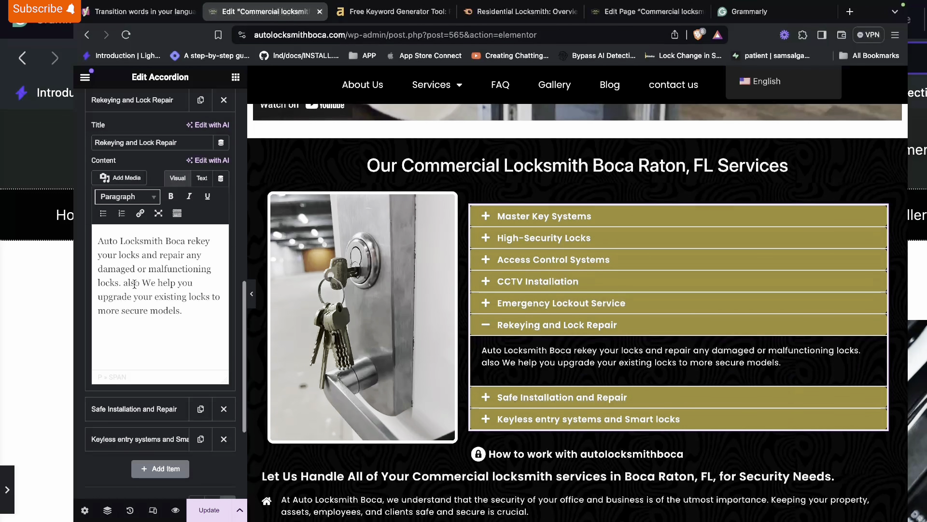
pyautogui.click(128, 283)
pyautogui.press('BackSpace')
pyautogui.write('Also')
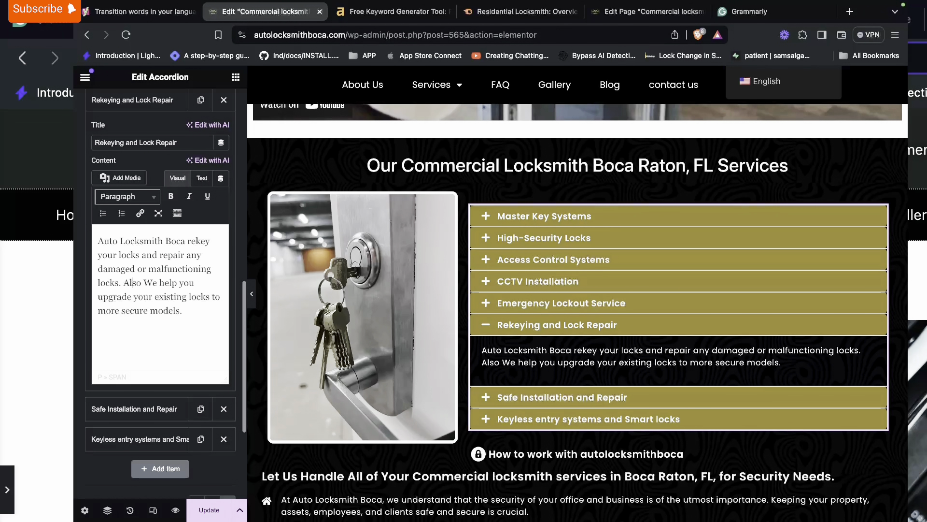
pyautogui.write(',')
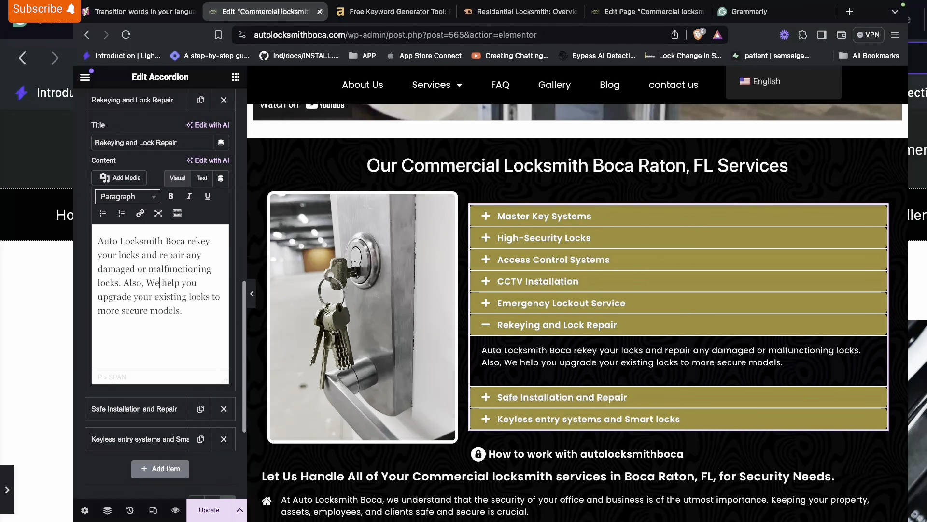
pyautogui.press('BackSpace')
pyautogui.write('w')
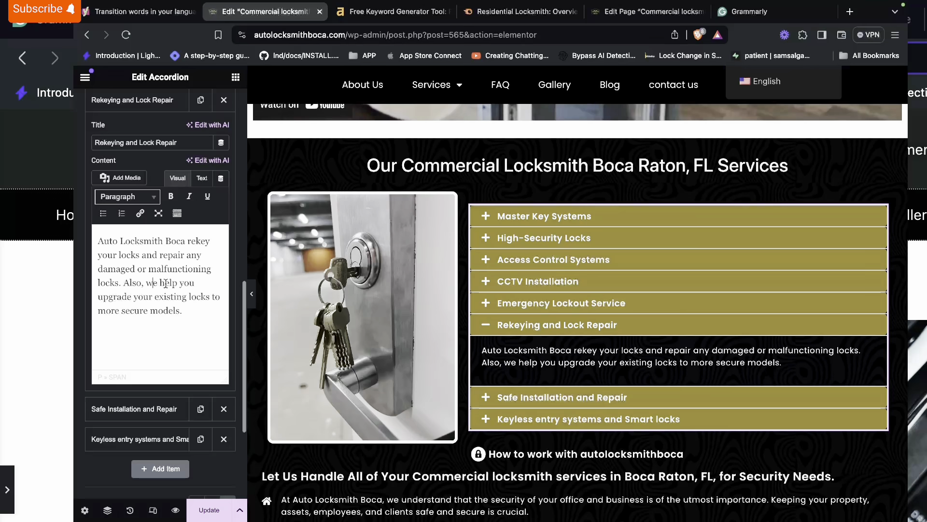
# Delete "help you" from the second sentence of the Rekeying and Lock Repair text.
pyautogui.moveTo(160, 282); pyautogui.dragTo(205, 287)
pyautogui.press('BackSpace')
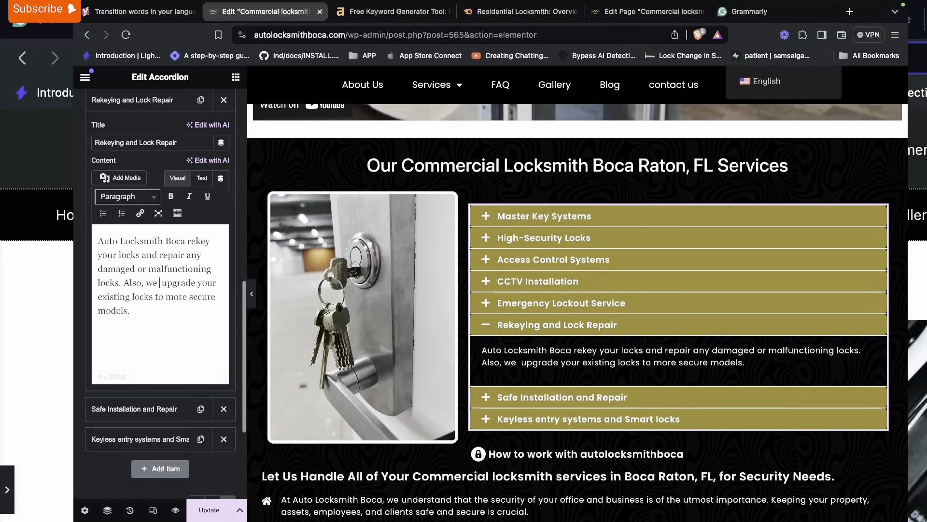
pyautogui.click(181, 311)
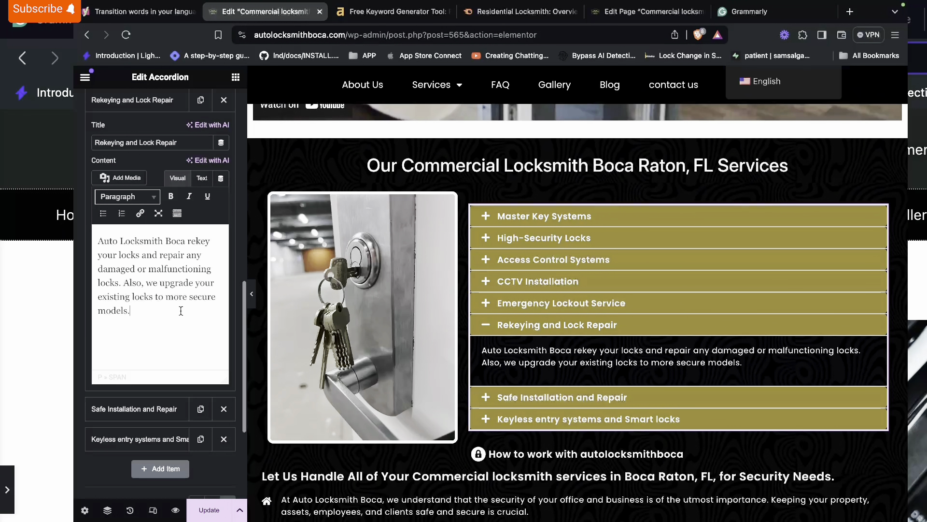
# Open the Safe Installation and Repair accordion item and delete "can" from its first sentence.
pyautogui.click(558, 397)
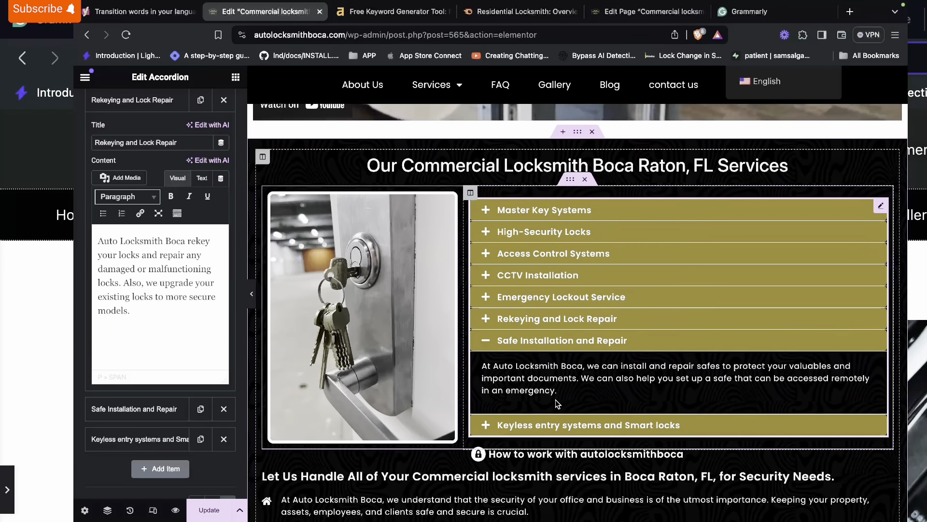
pyautogui.click(140, 409)
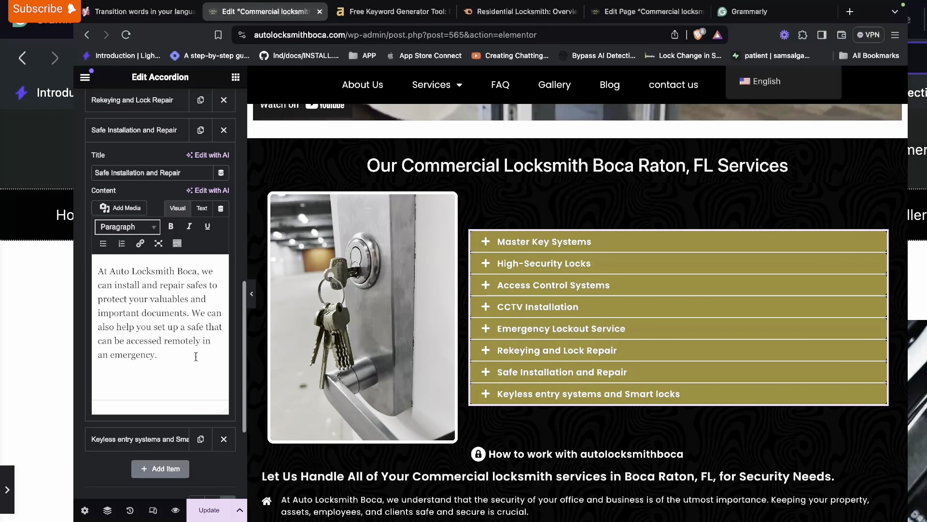
pyautogui.click(111, 286)
pyautogui.moveTo(112, 286); pyautogui.dragTo(95, 287)
pyautogui.press('BackSpace')
pyautogui.press('BackSpace')
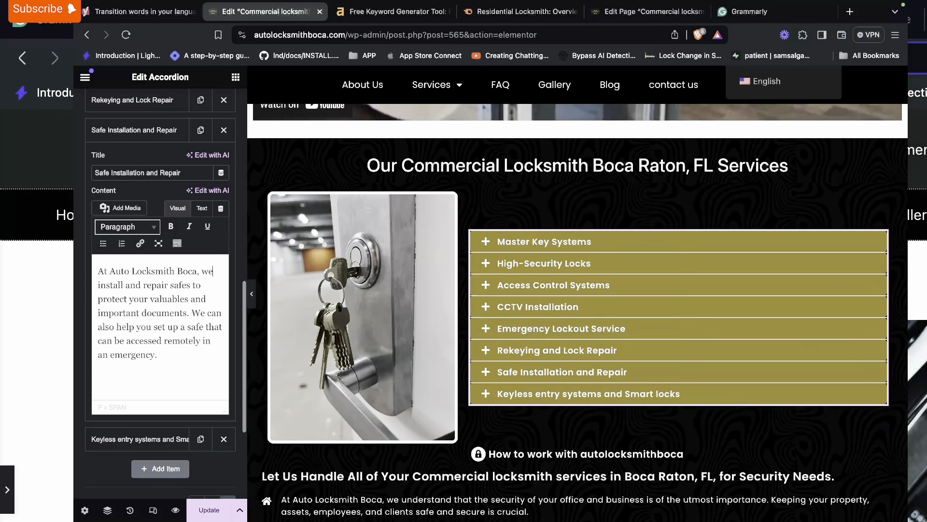
# Change "We" to "Moreover, we" at the start of the second sentence in the Safe Installation and Repair text.
pyautogui.click(200, 313)
pyautogui.press('BackSpace')
pyautogui.write('Moreov')
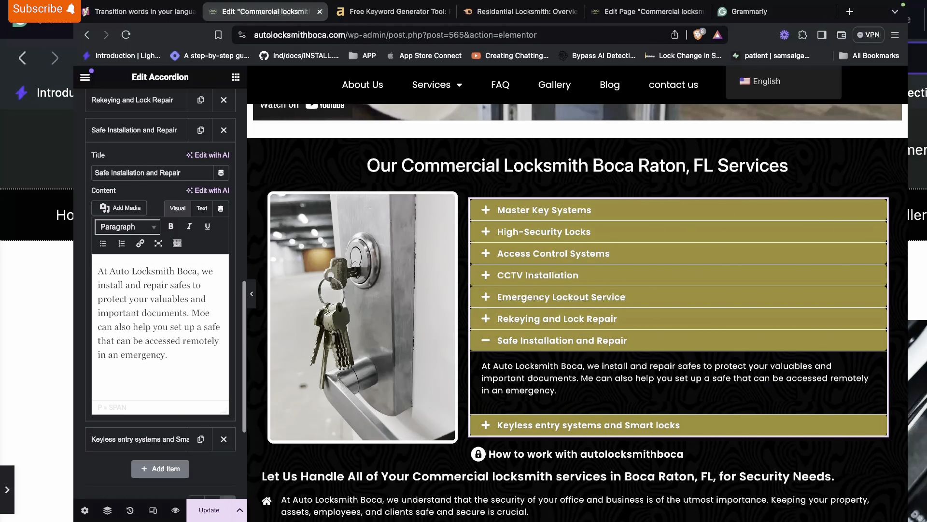
pyautogui.write('er, w')
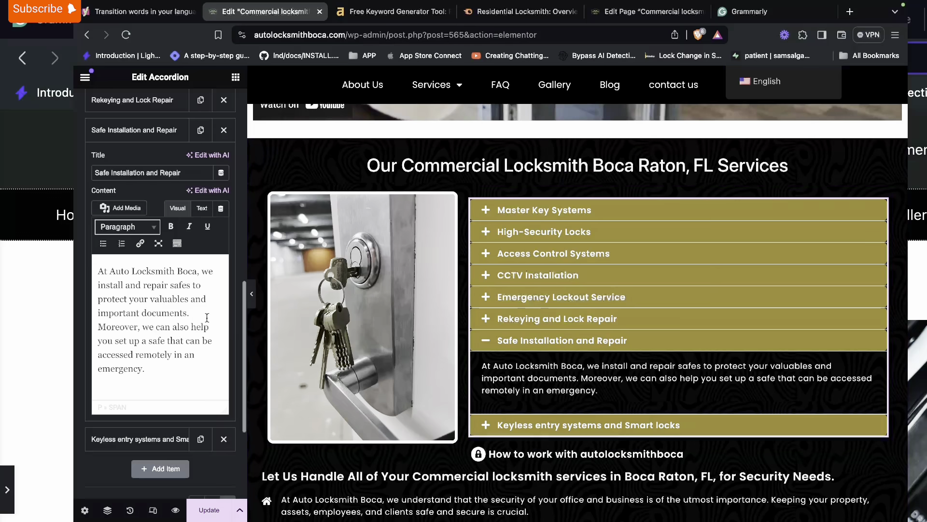
# Replace "Moreover, we can also" with "Also, we" in the Safe Installation and Repair text.
pyautogui.moveTo(178, 327); pyautogui.dragTo(96, 328)
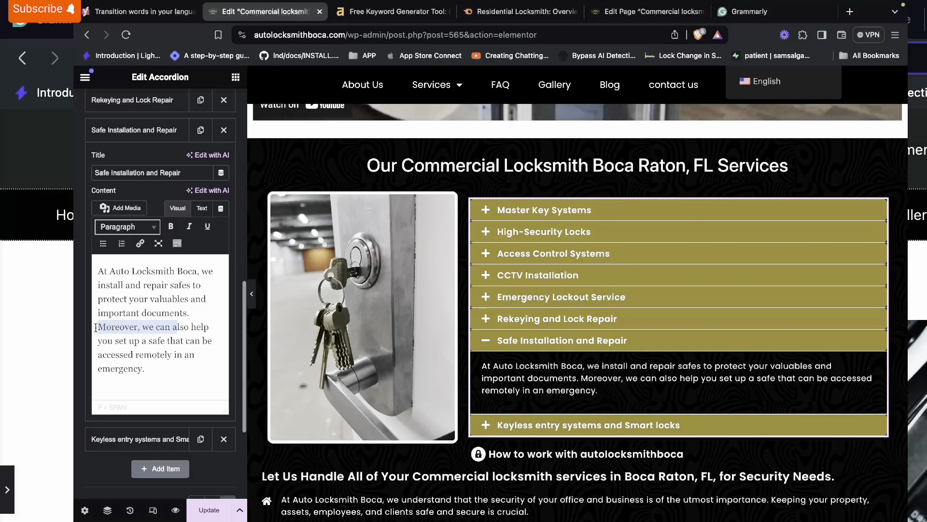
pyautogui.press('BackSpace')
pyautogui.write('Also')
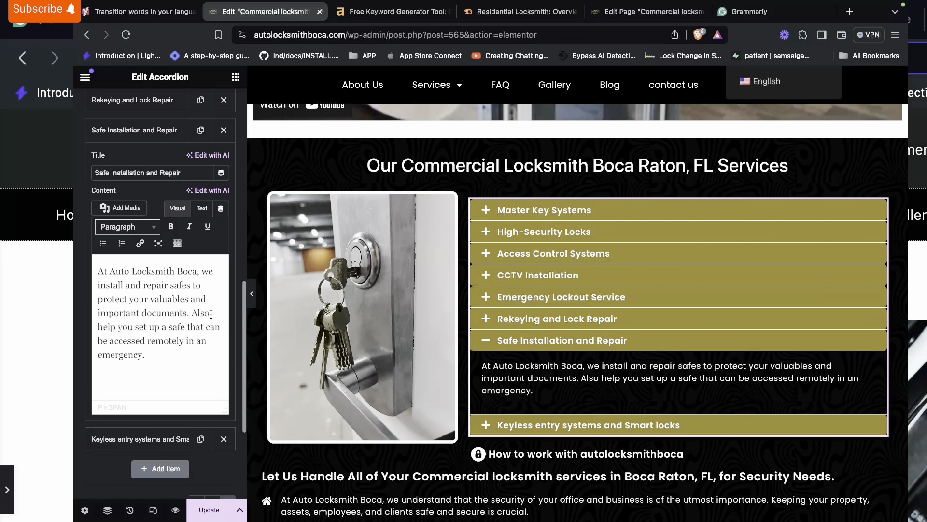
pyautogui.write(', ')
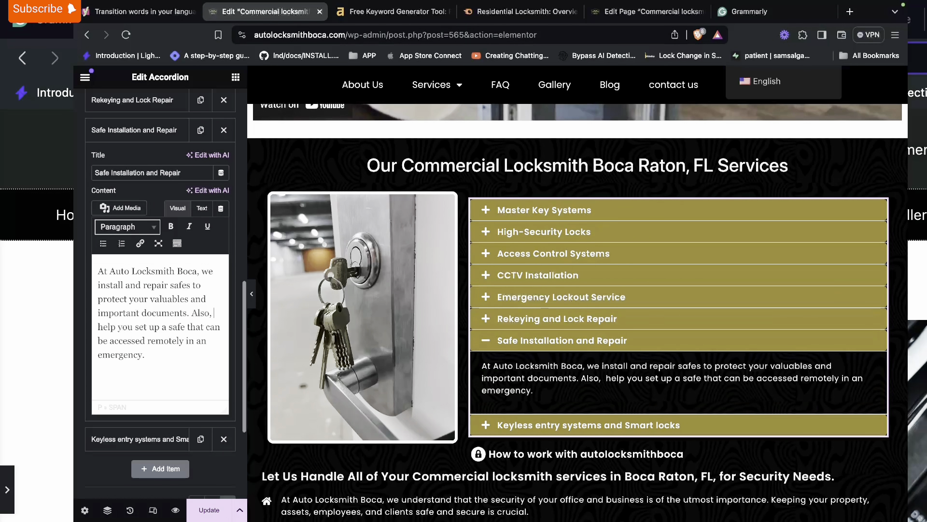
pyautogui.write('we')
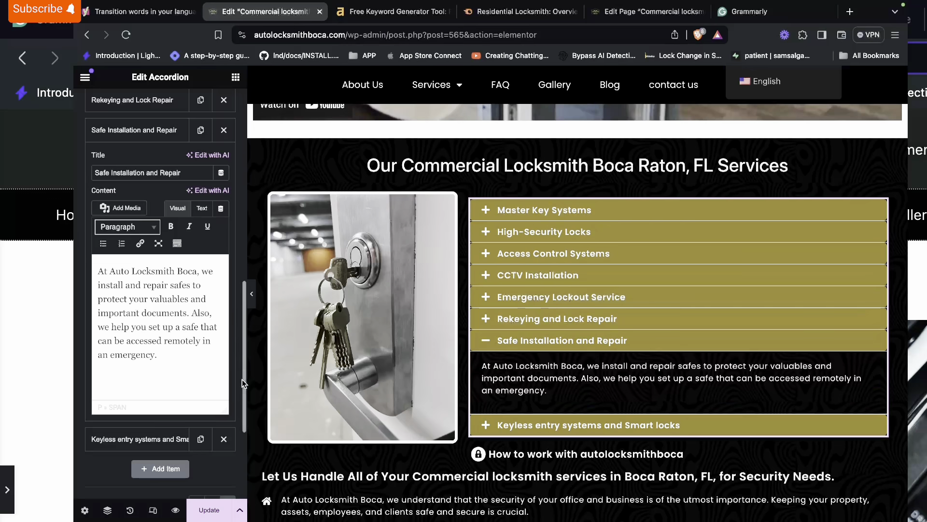
# Delete "you" from "we help you set up" in the Safe Installation and Repair text.
pyautogui.moveTo(146, 327); pyautogui.dragTo(130, 327)
pyautogui.press('BackSpace')
pyautogui.press('BackSpace')
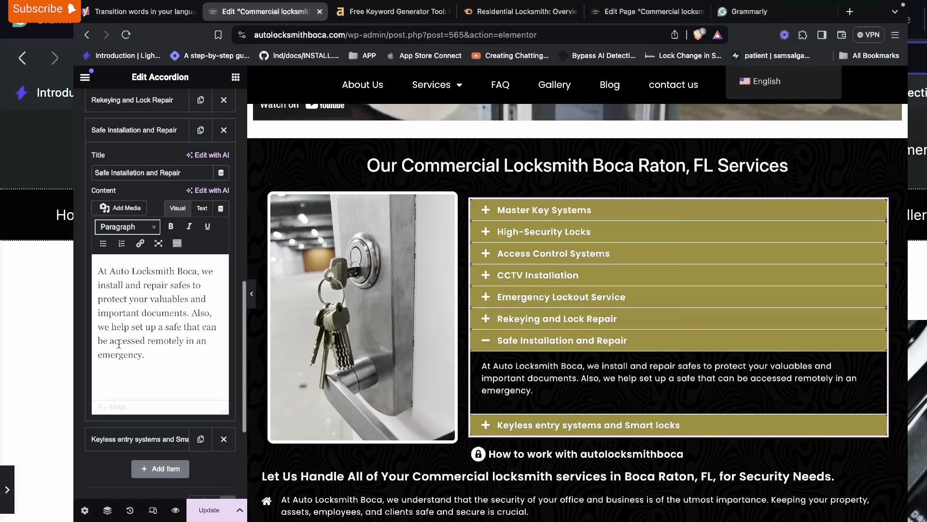
# Delete "in an emergency" from the end of the Safe Installation and Repair text.
pyautogui.moveTo(186, 342); pyautogui.dragTo(137, 354)
pyautogui.press('BackSpace')
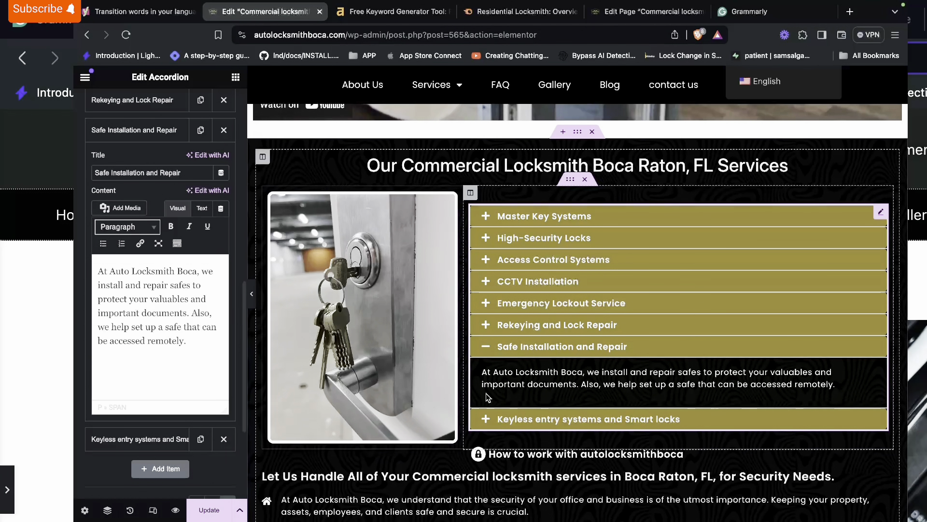
# Review the Keyless entry systems and Smart locks accordion item and open the icon list below the accordion.
pyautogui.click(537, 416)
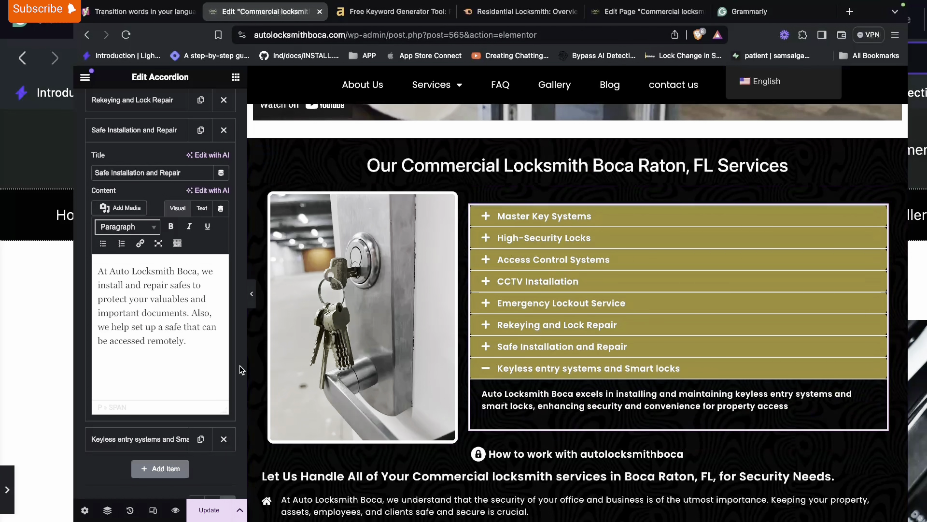
pyautogui.click(156, 439)
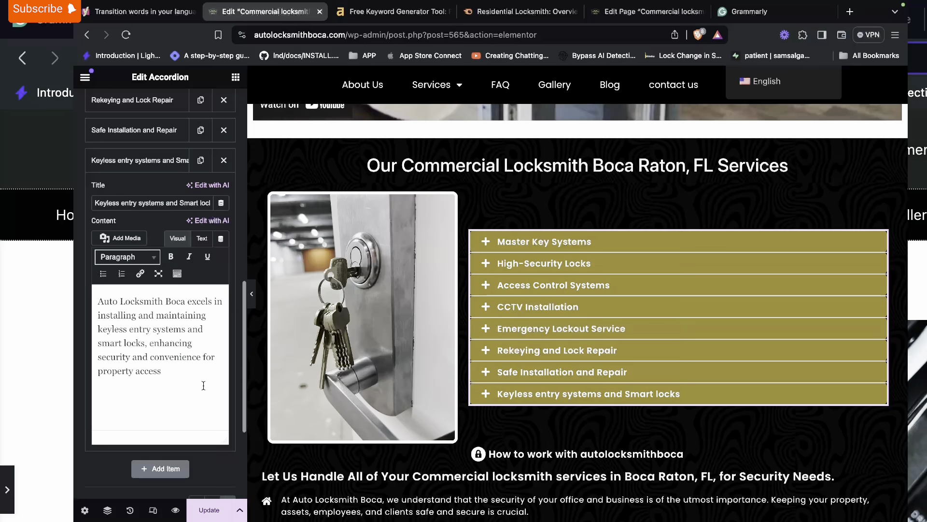
pyautogui.scroll(-5, 657, 395)
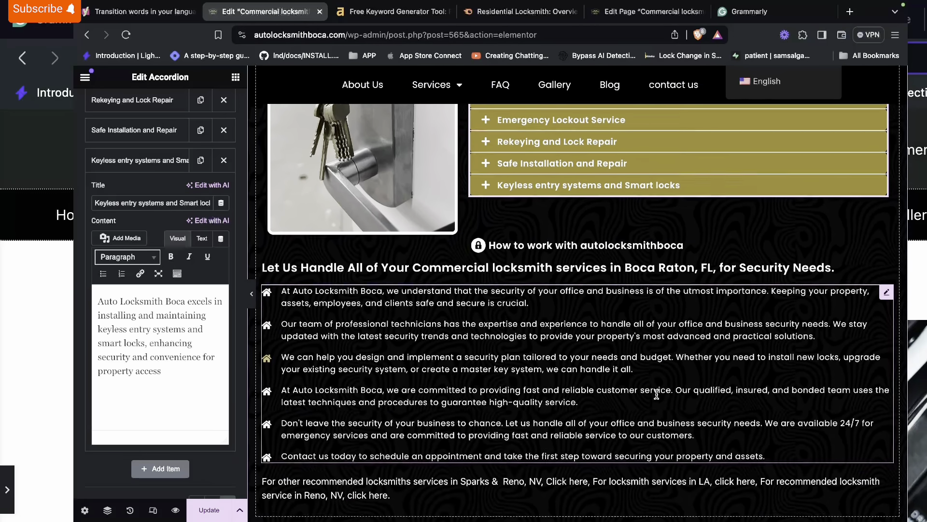
pyautogui.click(549, 393)
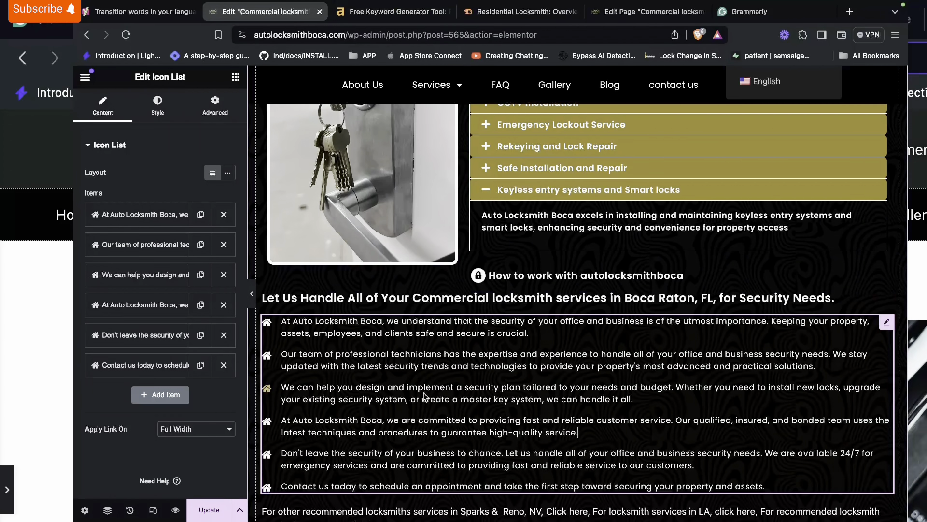
# In the page's Yoast settings, delete "Contact us now to secure your business!" and "experts provide fast and" from the meta description.
pyautogui.click(648, 12)
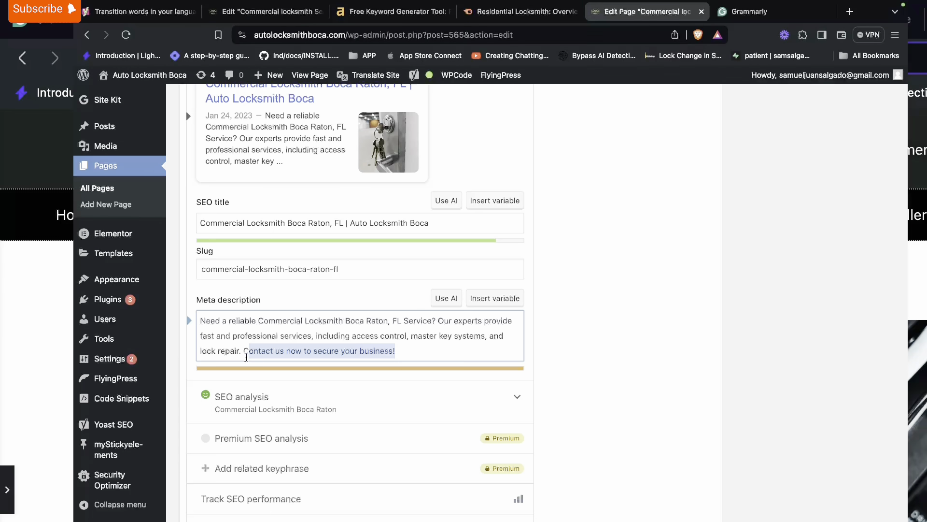
pyautogui.press('BackSpace')
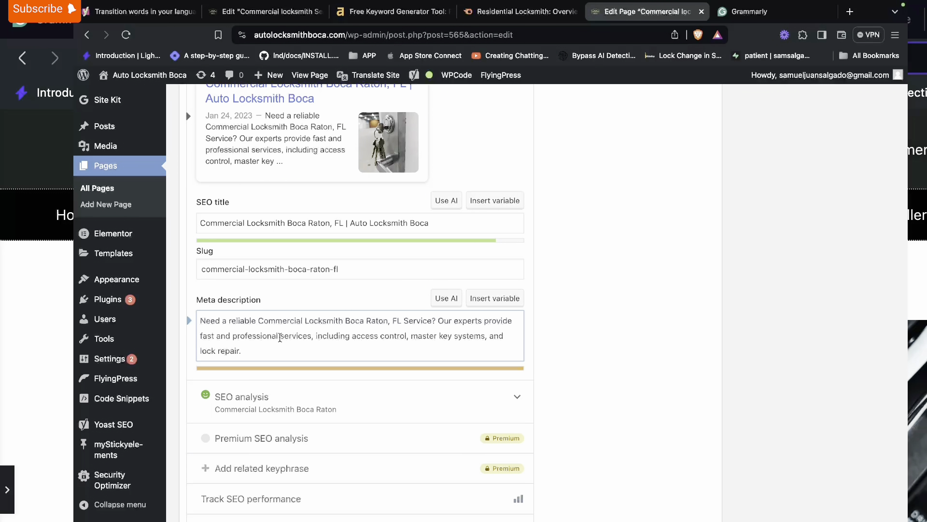
pyautogui.moveTo(232, 336); pyautogui.dragTo(458, 324)
pyautogui.press('BackSpace')
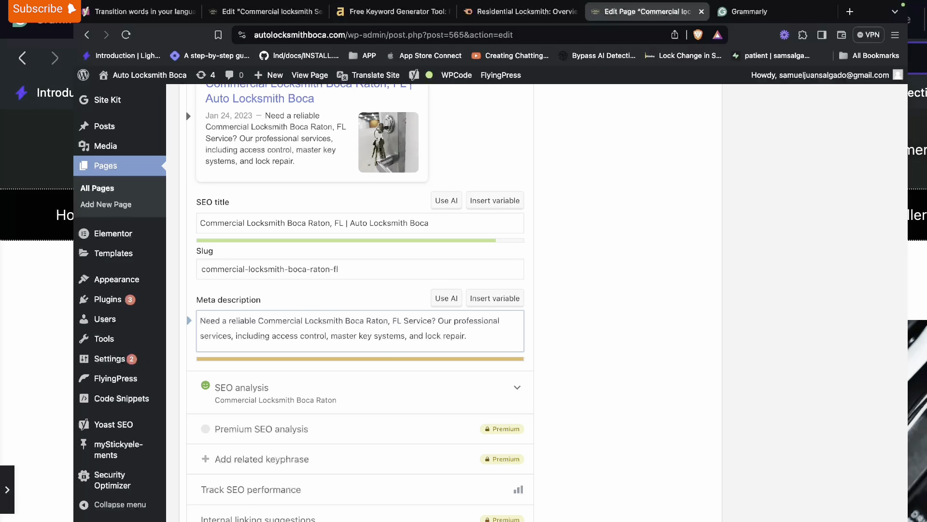
# Replace ", including" with " -" before "access control" in the meta description.
pyautogui.click(272, 336)
pyautogui.press('BackSpace')
pyautogui.press('BackSpace')
pyautogui.press('BackSpace')
pyautogui.press('BackSpace')
pyautogui.write('es')
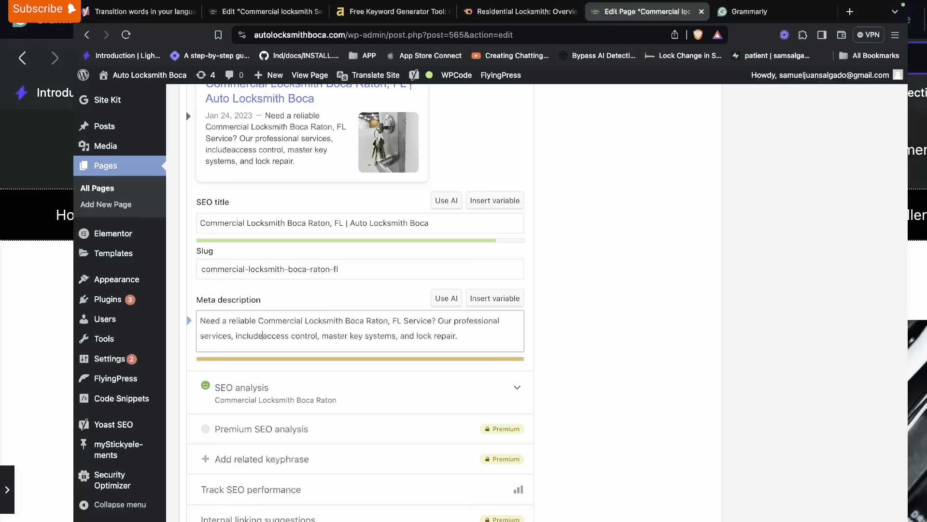
pyautogui.write(',')
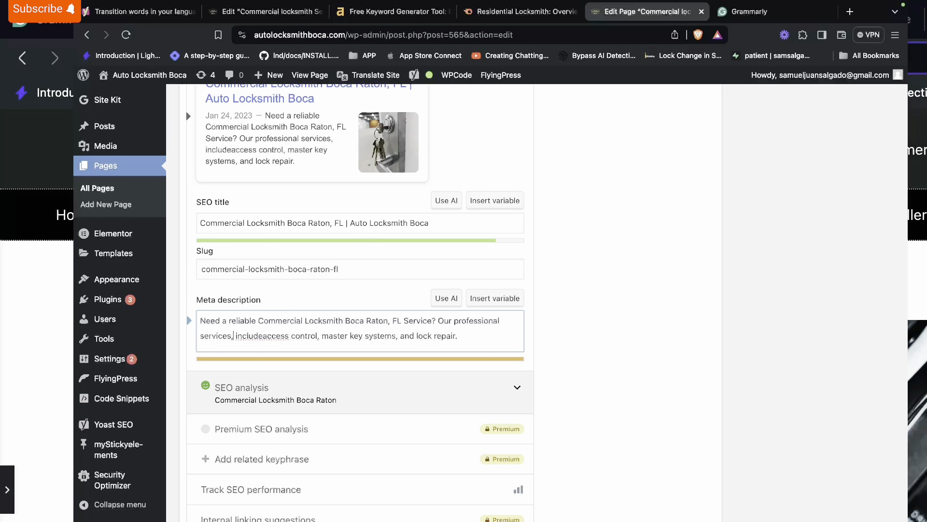
pyautogui.press('BackSpace')
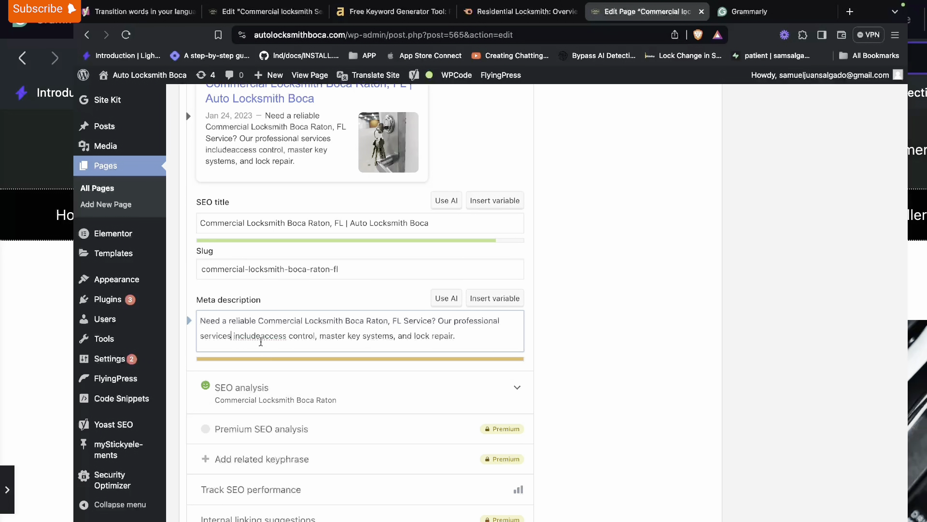
pyautogui.moveTo(261, 337); pyautogui.dragTo(232, 337)
pyautogui.press('BackSpace')
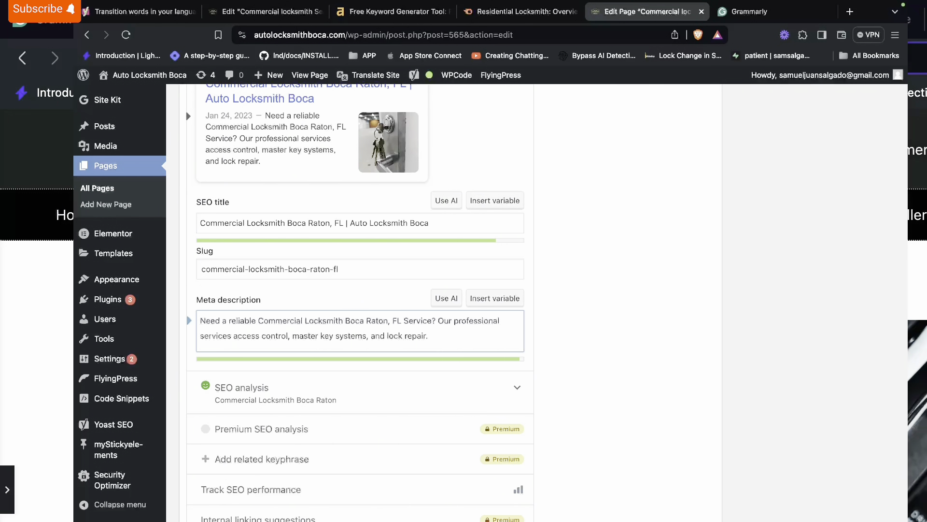
pyautogui.write('-')
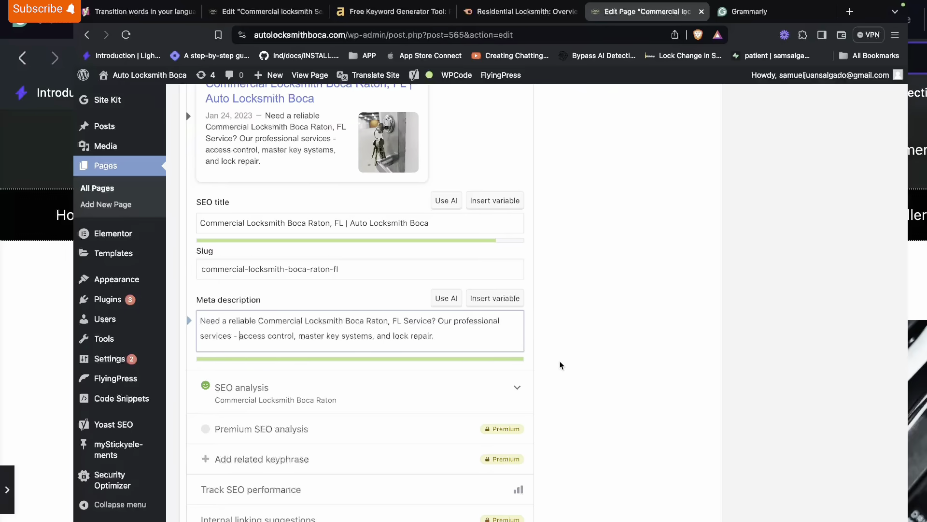
# Back in Elementor, change the first icon list item's opening sentence to "At Auto Locksmith Boca, we value the security of your office and business.".
pyautogui.press('super+2')
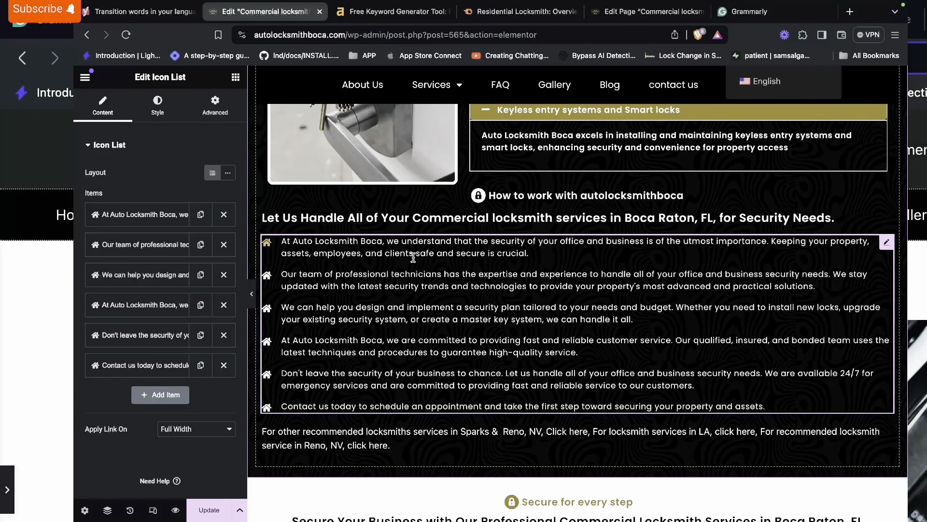
pyautogui.doubleClick(445, 253)
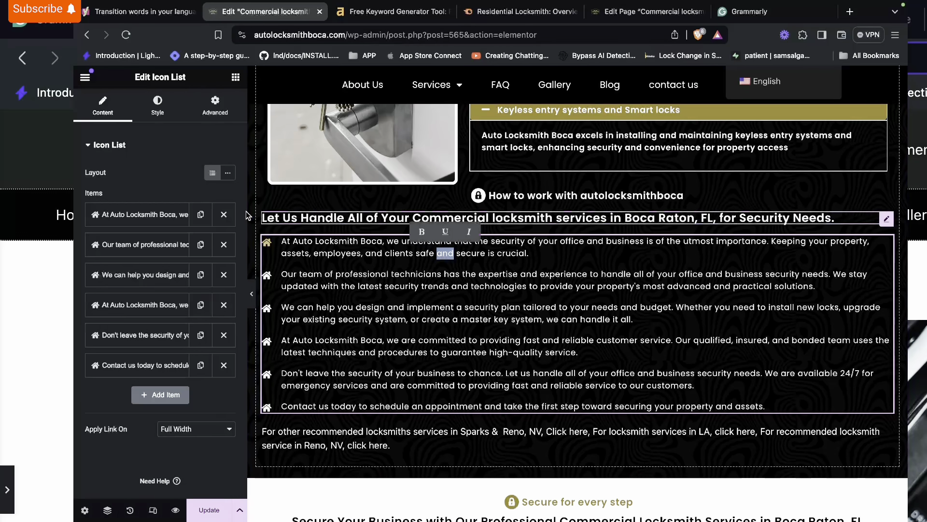
pyautogui.click(145, 215)
pyautogui.click(148, 223)
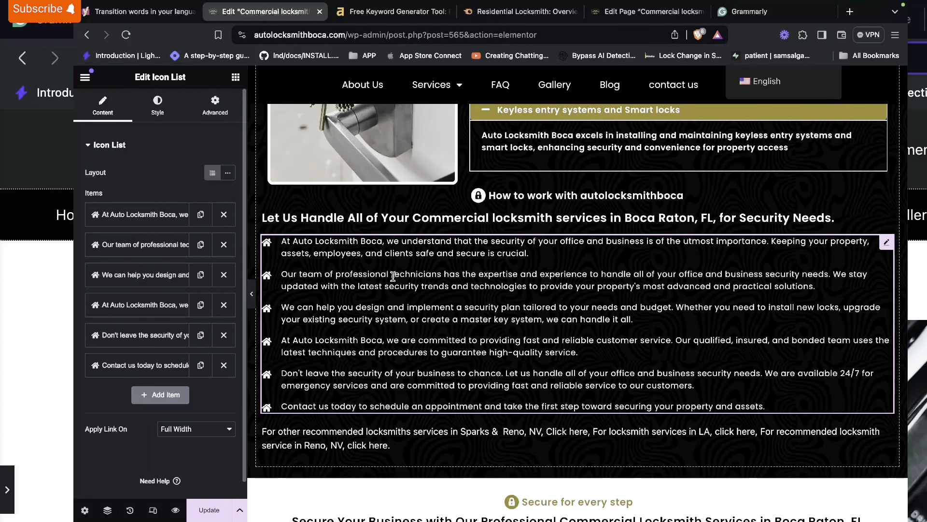
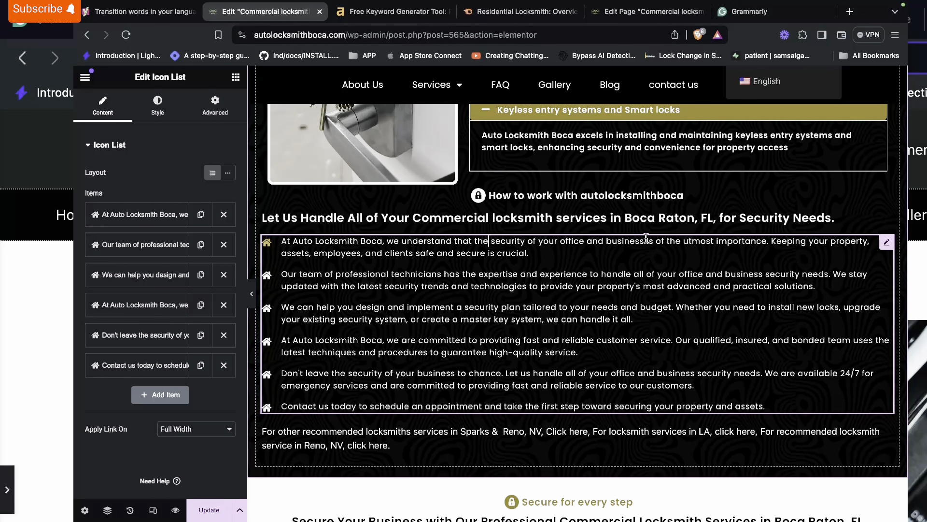
pyautogui.press('BackSpace')
pyautogui.press('BackSpace')
pyautogui.press('BackSpace')
pyautogui.press('BackSpace')
pyautogui.press('BackSpace')
pyautogui.press('BackSpace')
pyautogui.press('BackSpace')
pyautogui.press('BackSpace')
pyautogui.press('BackSpace')
pyautogui.press('BackSpace')
pyautogui.press('BackSpace')
pyautogui.press('BackSpace')
pyautogui.press('BackSpace')
pyautogui.press('BackSpace')
pyautogui.press('BackSpace')
pyautogui.press('BackSpace')
pyautogui.press('BackSpace')
pyautogui.press('BackSpace')
pyautogui.press('BackSpace')
pyautogui.write('value ')
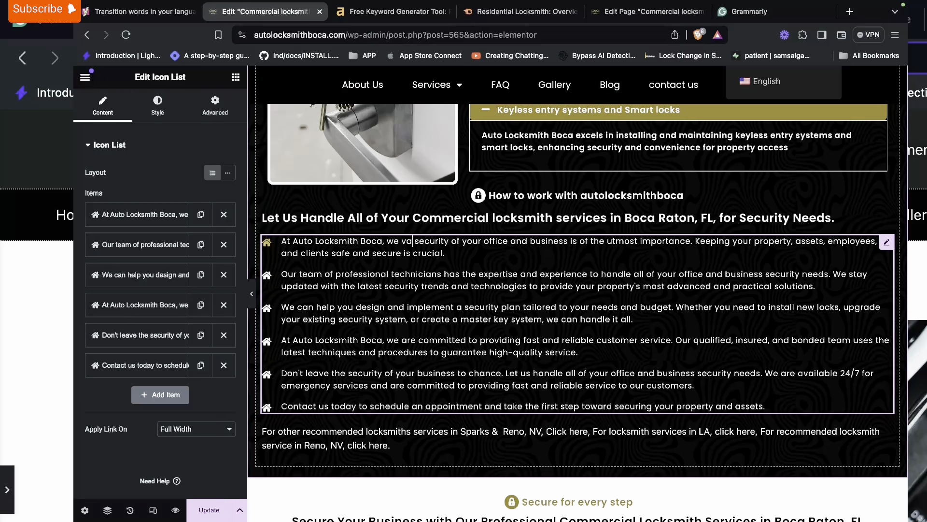
pyautogui.write('the')
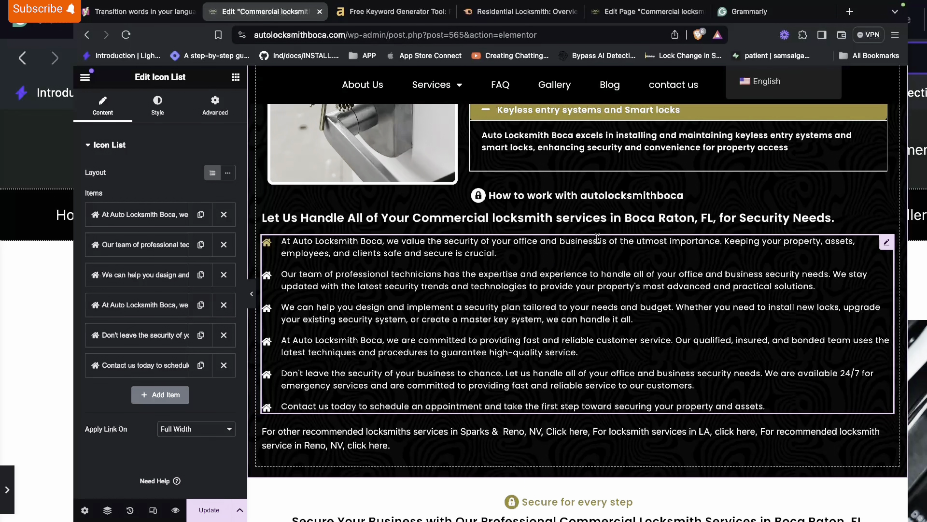
pyautogui.moveTo(600, 240); pyautogui.dragTo(724, 241)
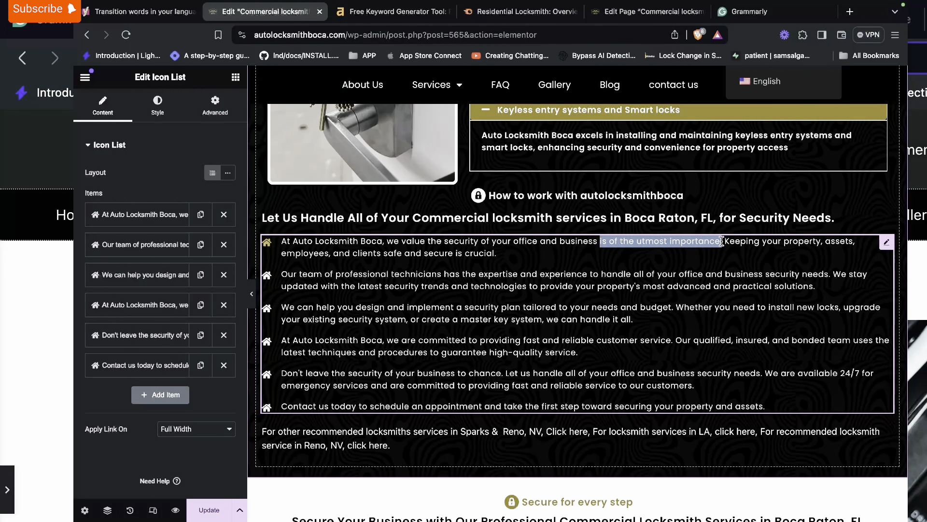
pyautogui.press('BackSpace')
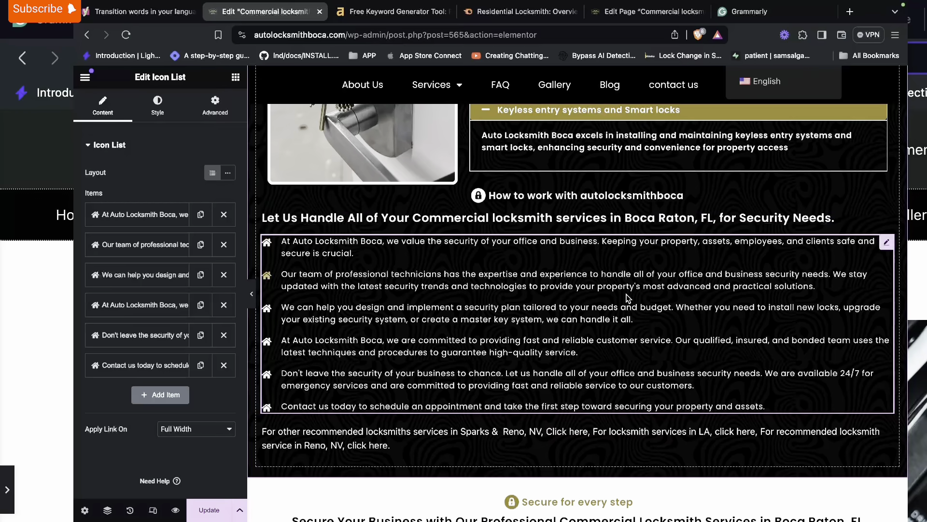
# Open the text of card 1 in the "Secure for every step" section and copy all of it.
pyautogui.scroll(-1, 632, 281)
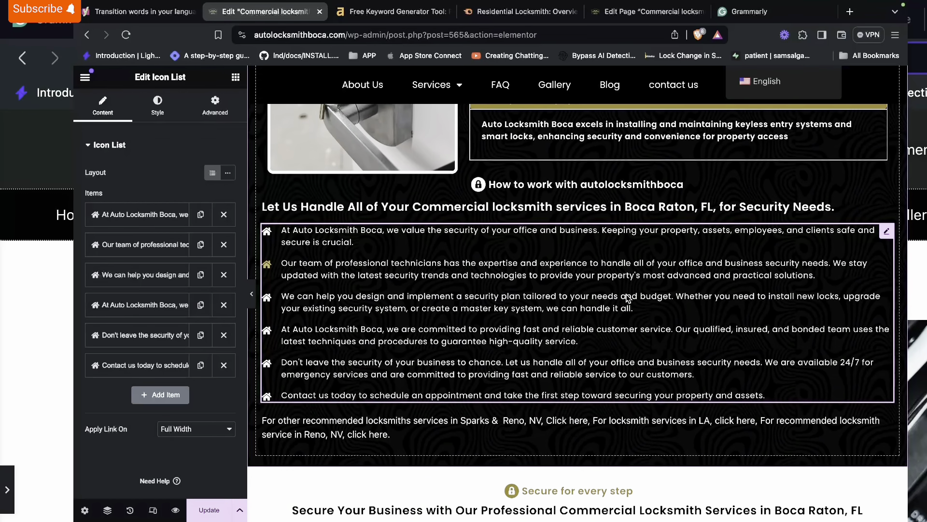
pyautogui.scroll(-8, 628, 298)
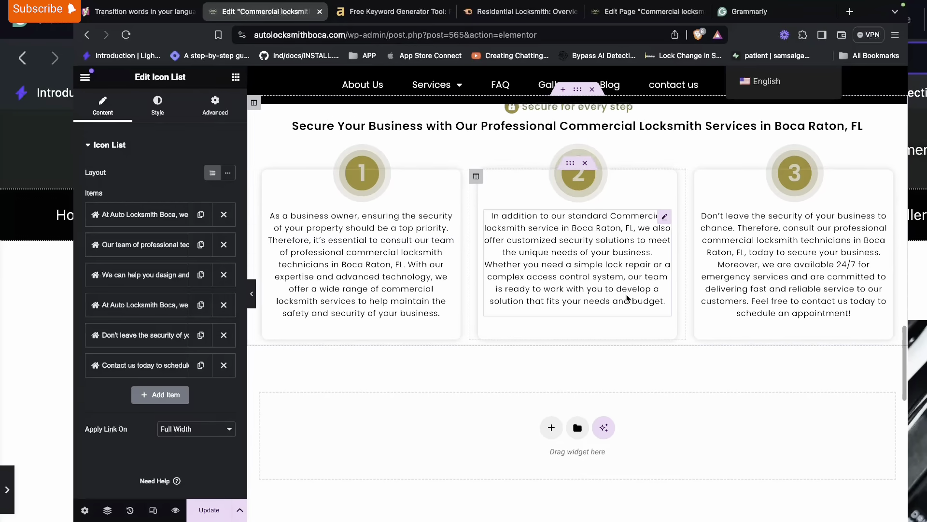
pyautogui.click(387, 290)
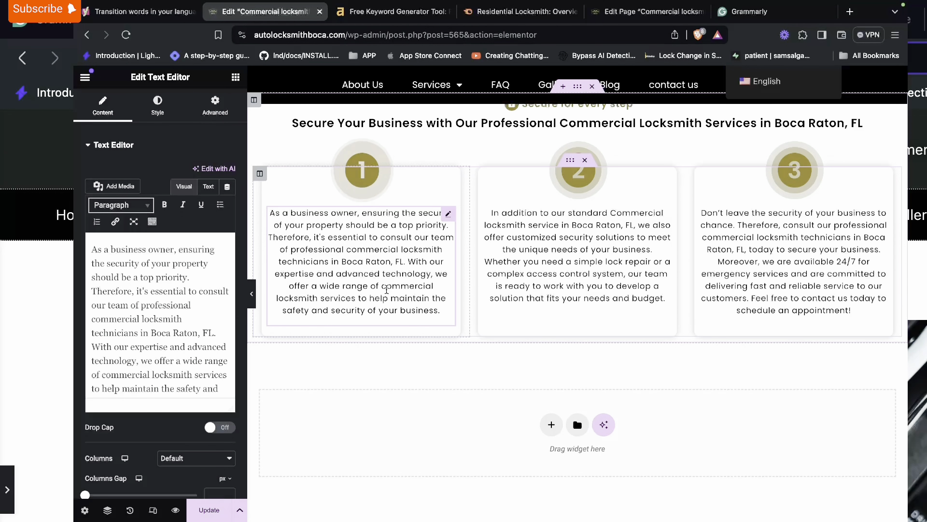
pyautogui.scroll(1, 386, 290)
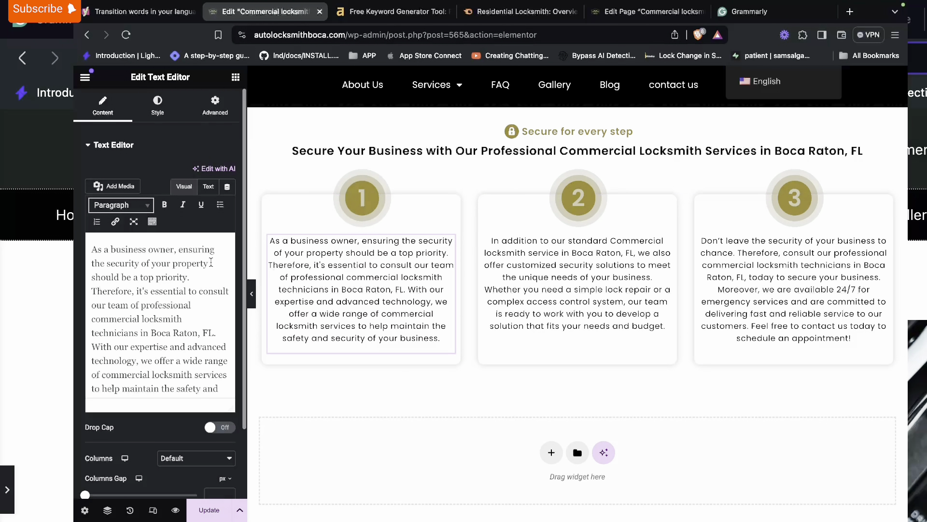
pyautogui.hotkey('ctrl', 'a')
pyautogui.press('super+c')
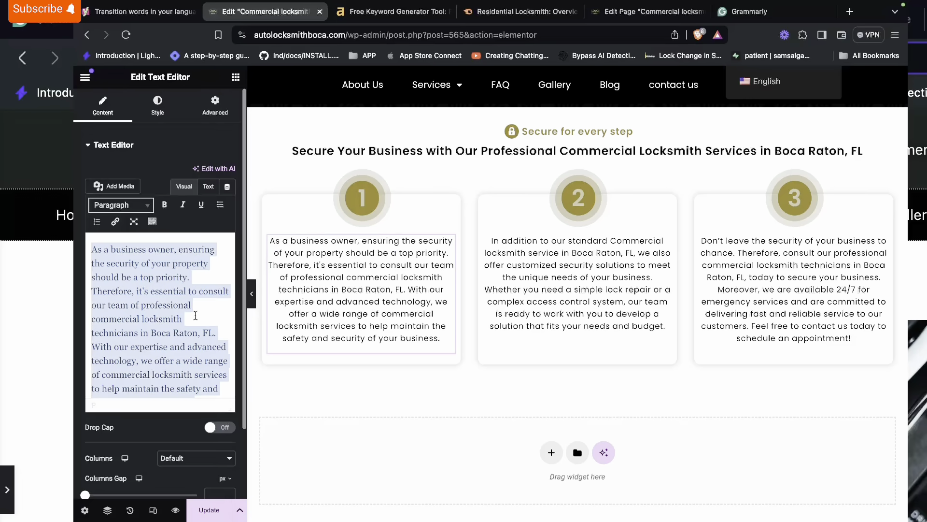
# Switch to Grammarly and replace the document's text with the copied card text.
pyautogui.scroll(-5, 452, 117)
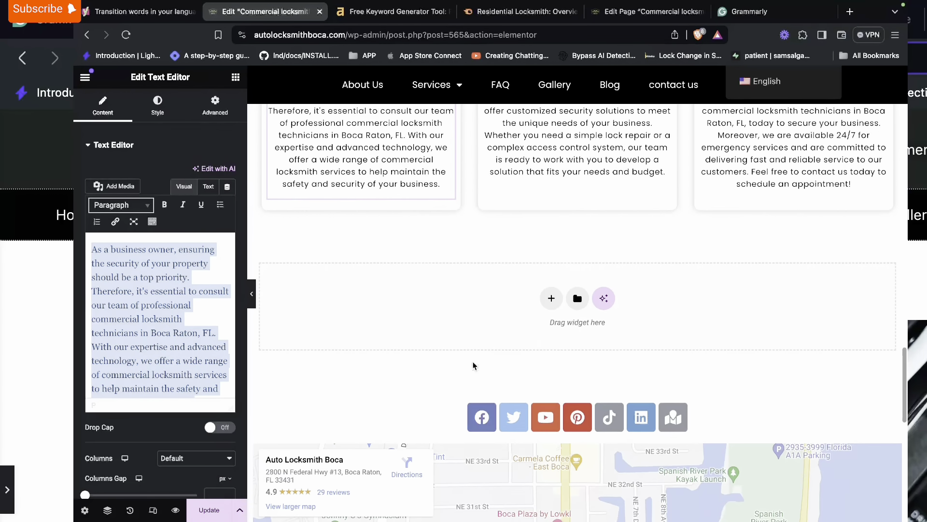
pyautogui.scroll(4, 452, 118)
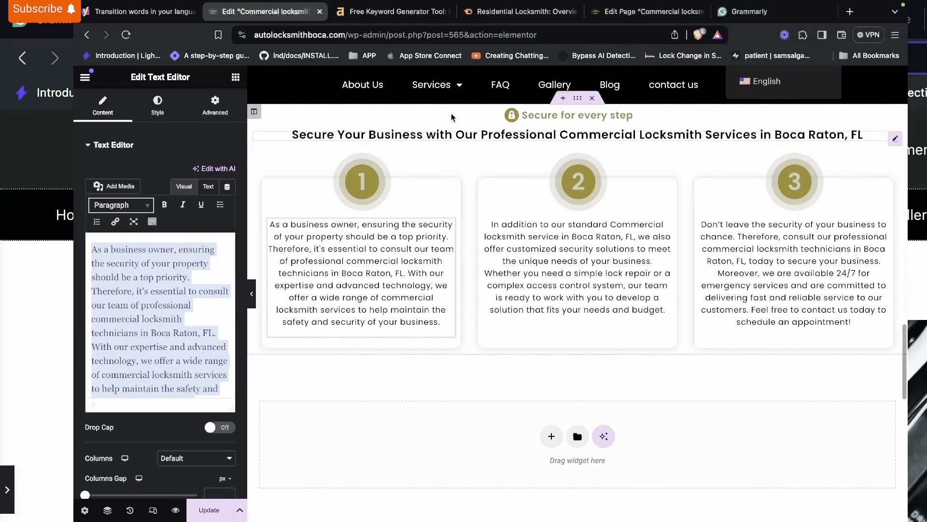
pyautogui.click(750, 11)
pyautogui.press('super+a')
pyautogui.press('BackSpace')
pyautogui.press('super+v')
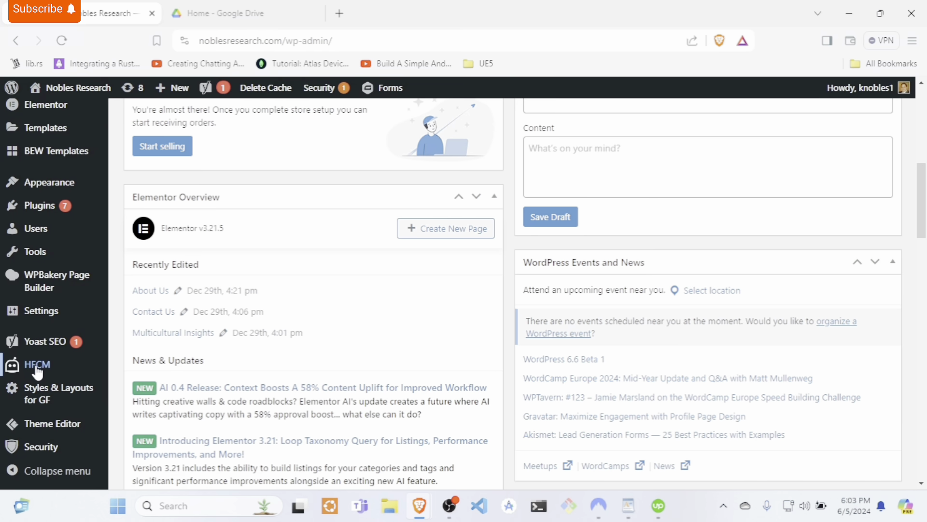
# On the Nobles Research WordPress dashboard, open the HFCM snippets list and examine the header and footer snippets.
pyautogui.moveTo(37, 372)
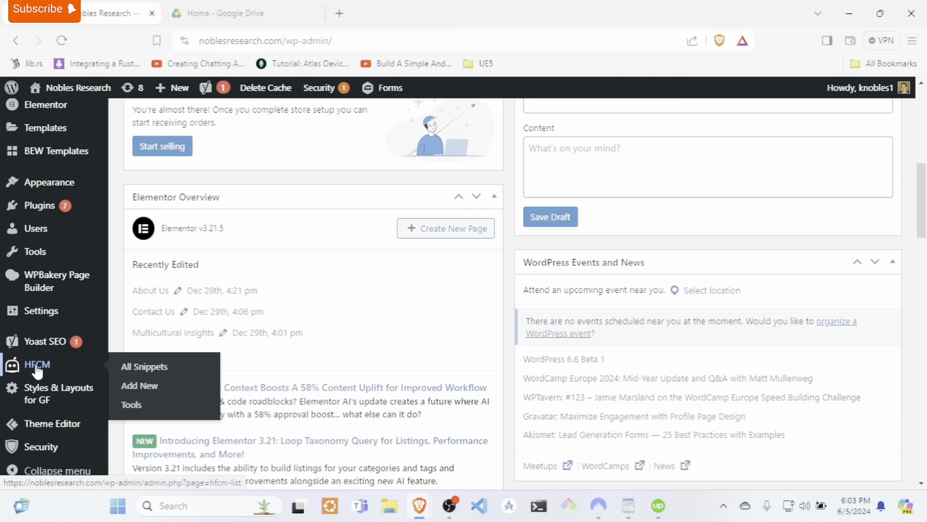
pyautogui.click(39, 370)
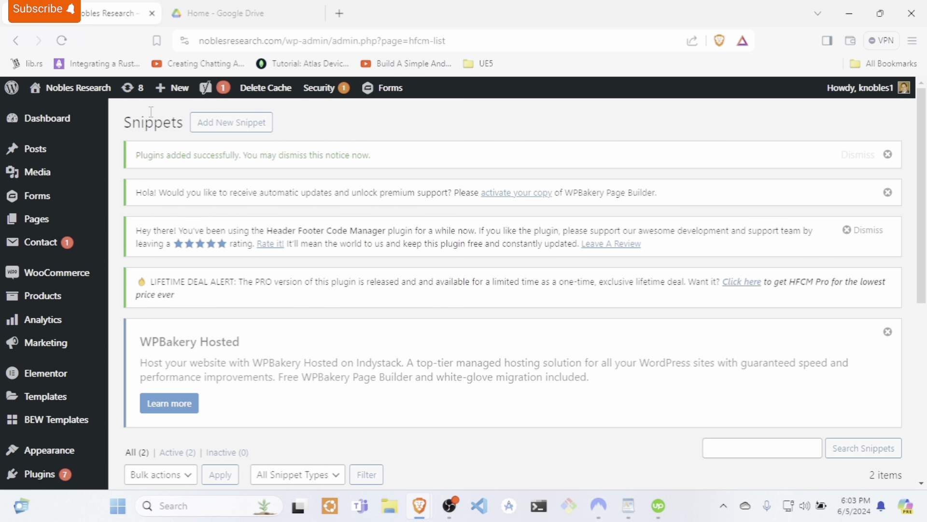
pyautogui.scroll(-3, 437, 306)
pyautogui.moveTo(437, 306); pyautogui.dragTo(445, 200)
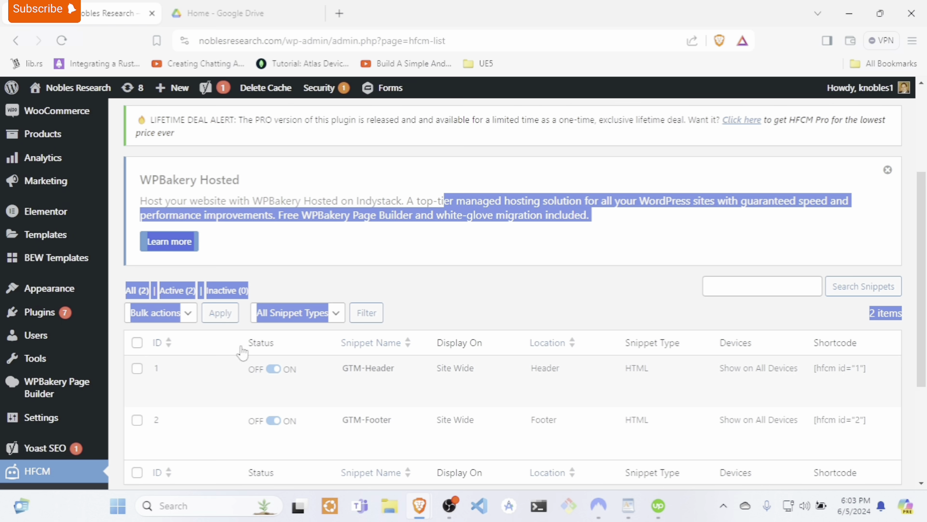
pyautogui.click(338, 276)
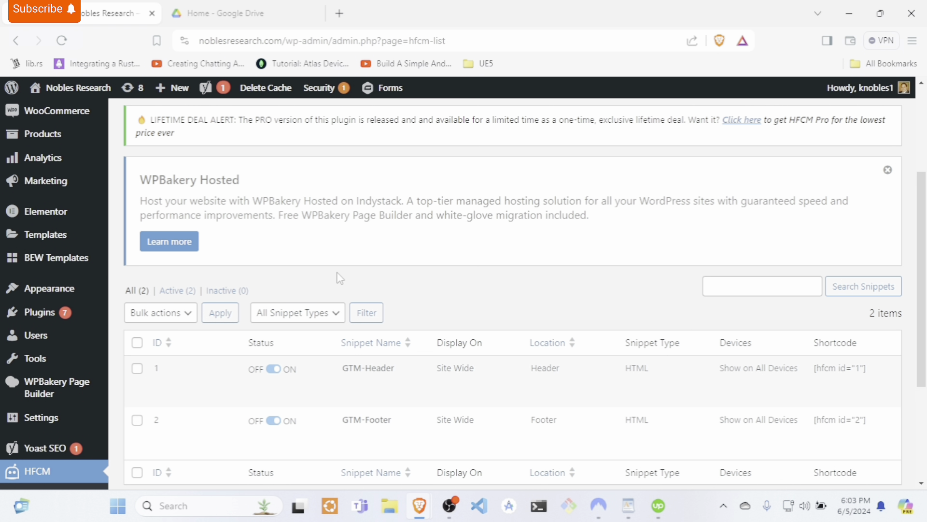
# Search for "google tag manager" in a new browser tab and open the Google Tag Manager site.
pyautogui.click(340, 14)
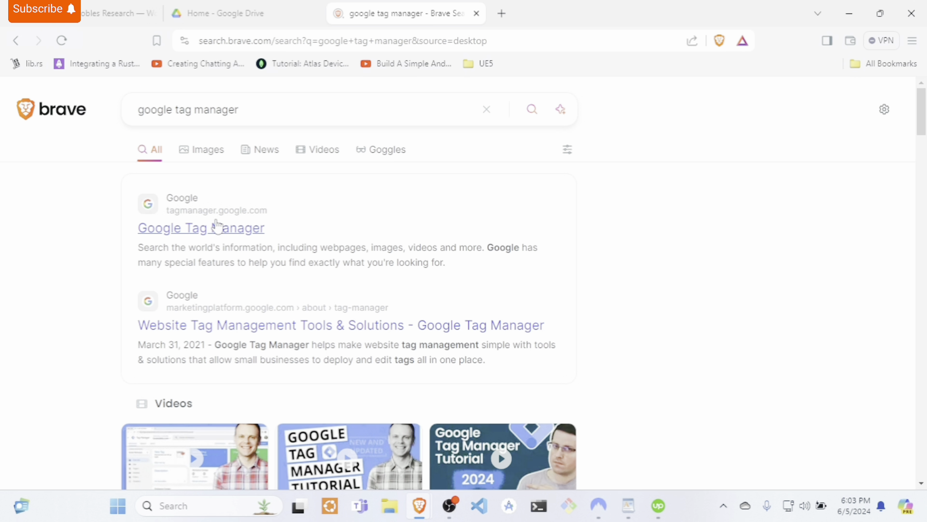
pyautogui.click(243, 235)
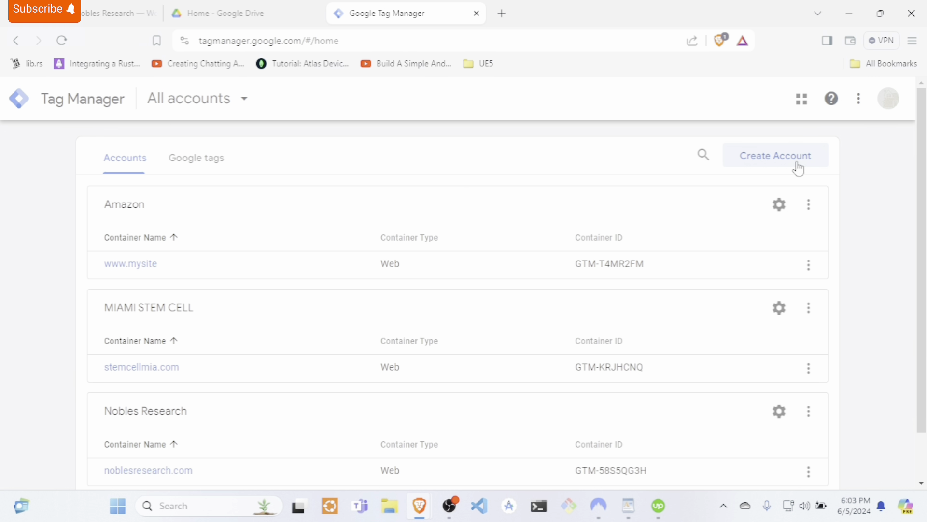
# Open the form for a new Tag Manager account, review its account and container setup fields, and return to all accounts.
pyautogui.click(746, 164)
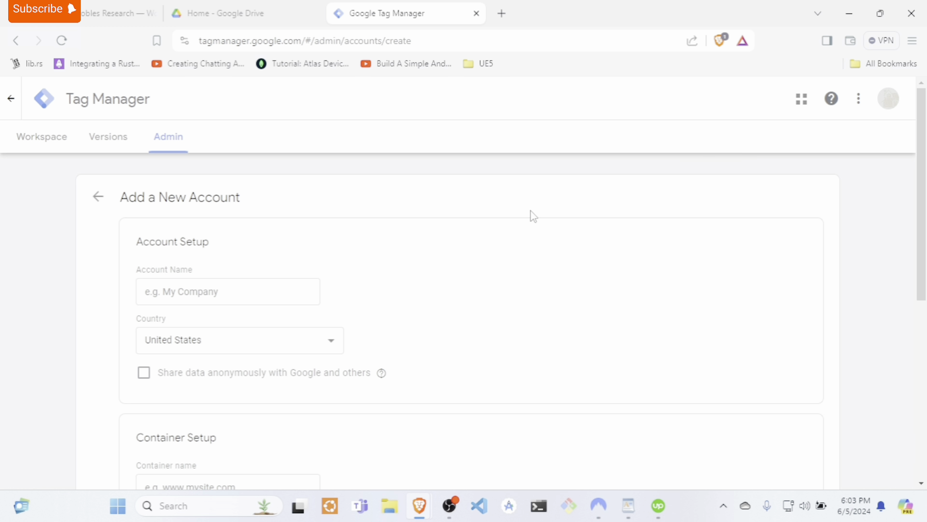
pyautogui.scroll(-7, 399, 404)
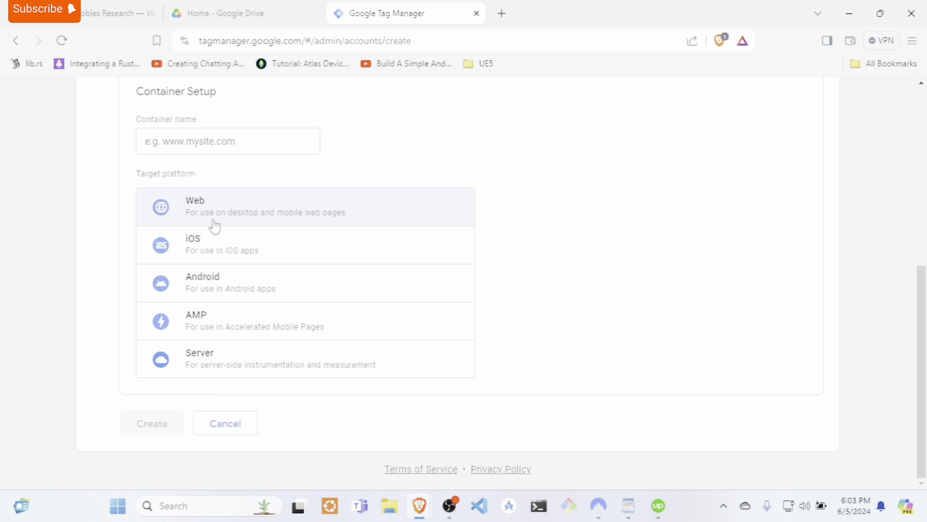
pyautogui.scroll(8, 303, 387)
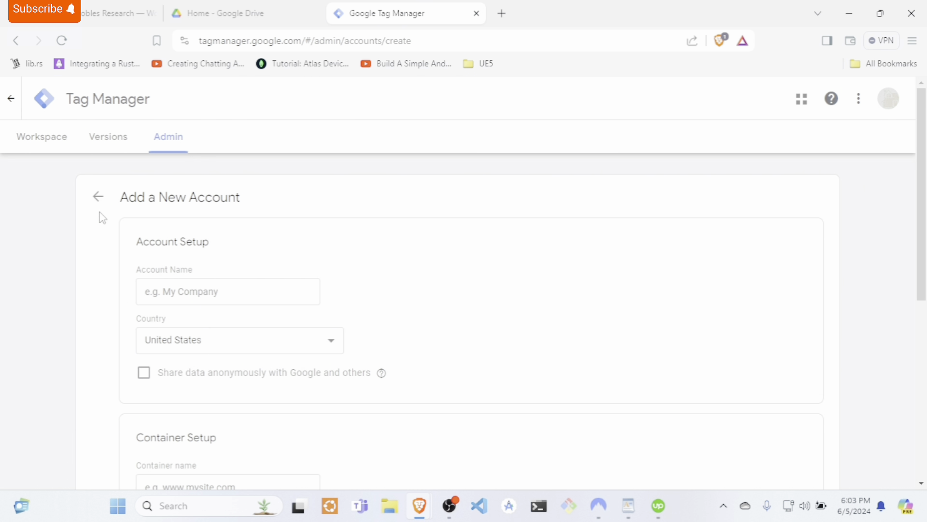
pyautogui.click(94, 196)
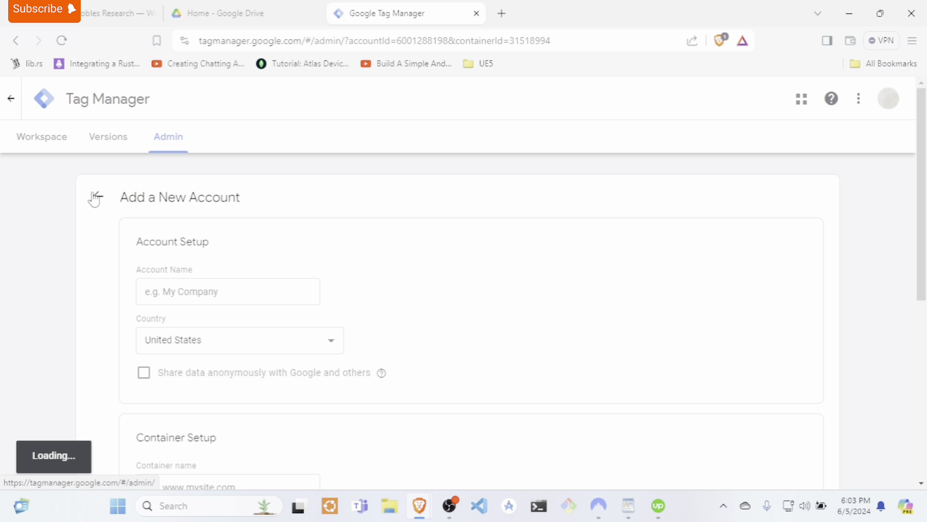
pyautogui.click(13, 98)
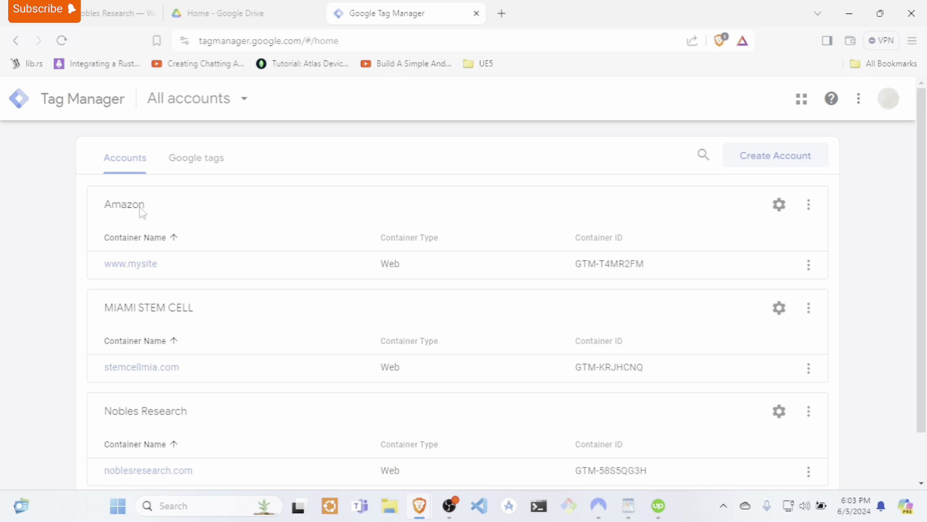
# Open the tags of the noblesresearch.com container, inspect a blank tag's configuration and triggering sections, and close it unsaved.
pyautogui.scroll(-1, 224, 310)
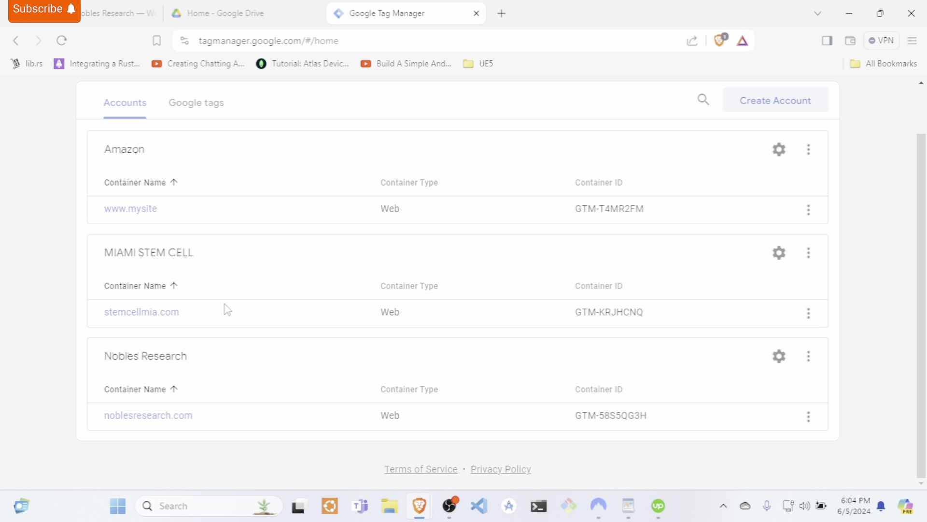
pyautogui.click(144, 425)
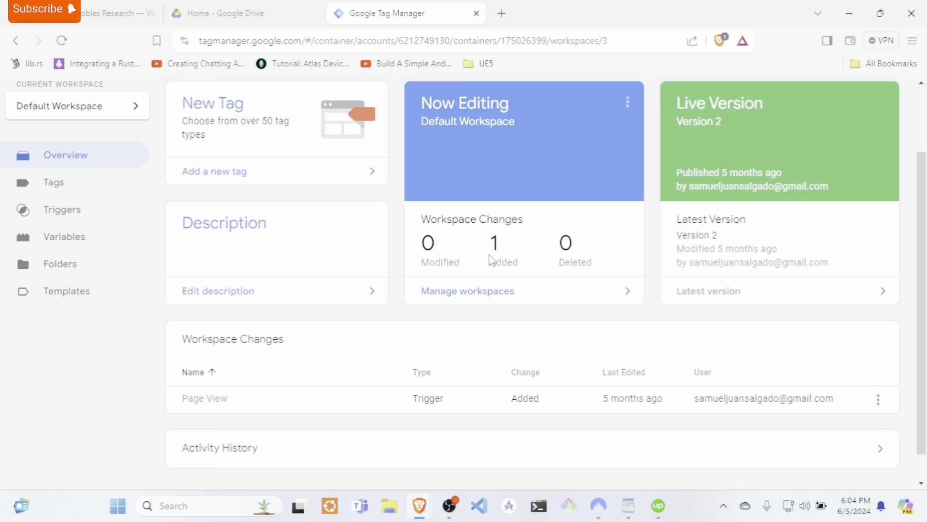
pyautogui.click(89, 193)
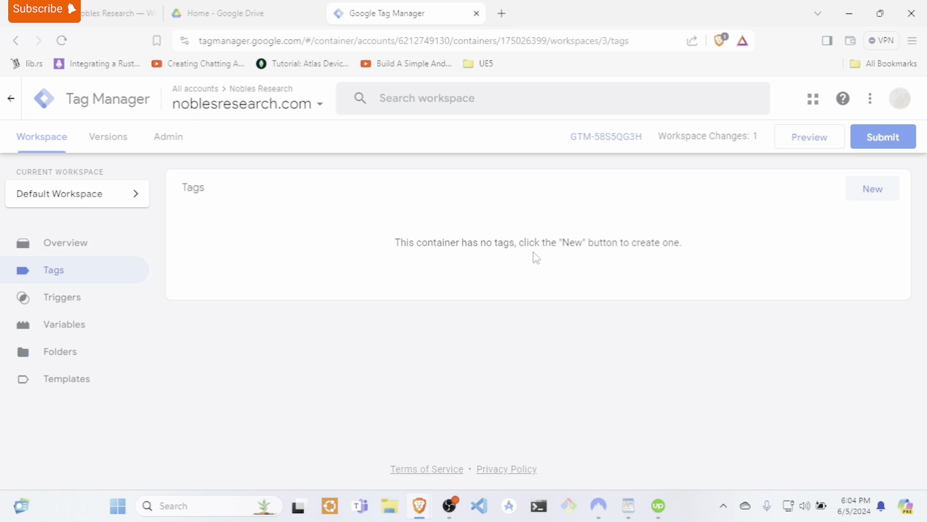
pyautogui.click(884, 201)
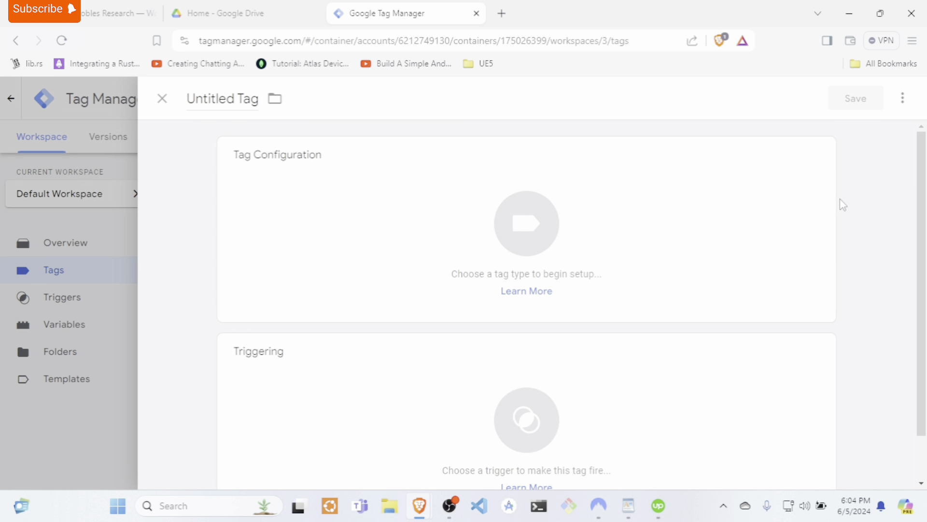
pyautogui.scroll(-1, 523, 339)
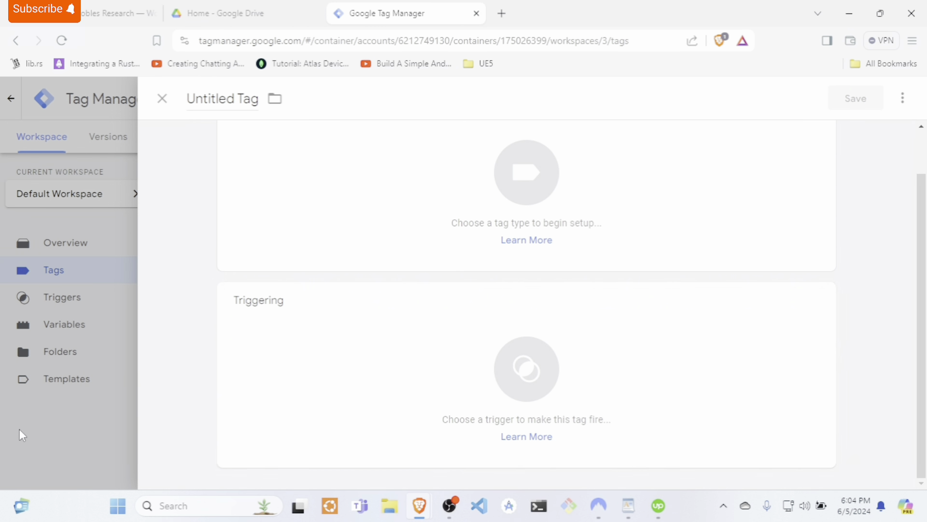
pyautogui.click(16, 435)
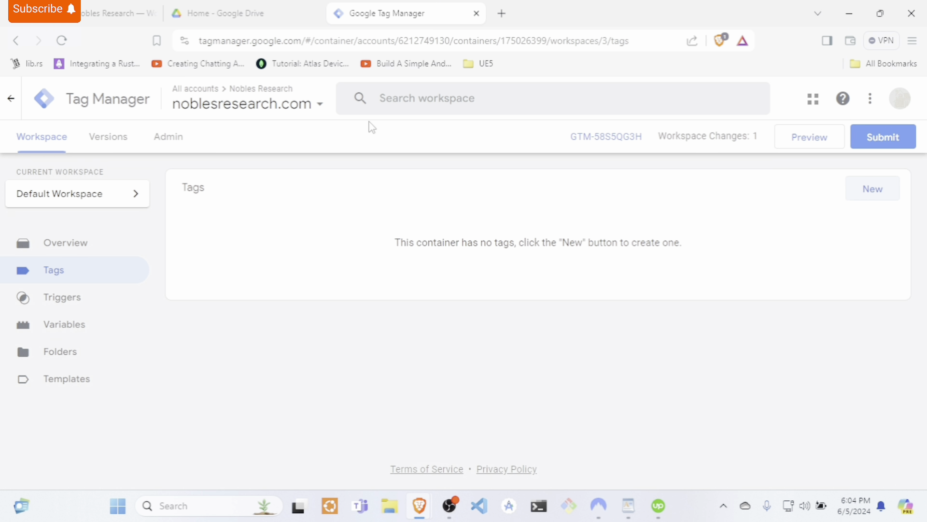
# Open the container's Google Tag Manager installation code and examine the head and body snippets.
pyautogui.click(602, 137)
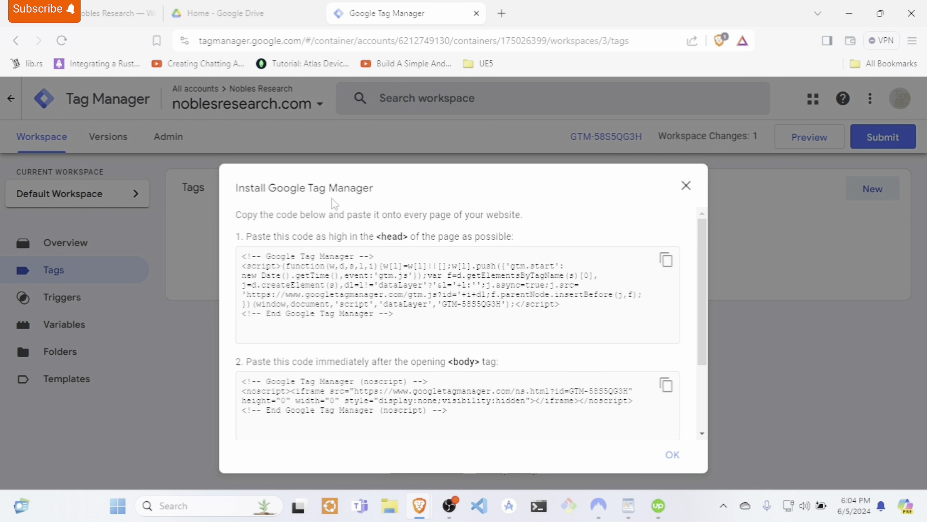
pyautogui.moveTo(468, 237); pyautogui.dragTo(433, 383)
pyautogui.click(366, 395)
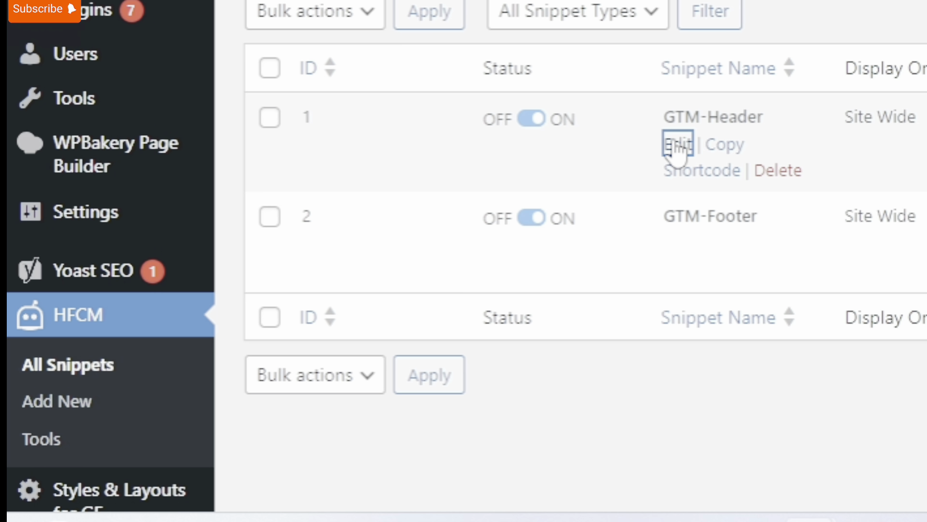
# In the WordPress HFCM snippets list, open the GTM-Header snippet for editing and examine its settings and code.
pyautogui.click(678, 146)
pyautogui.scroll(-10, 711, 230)
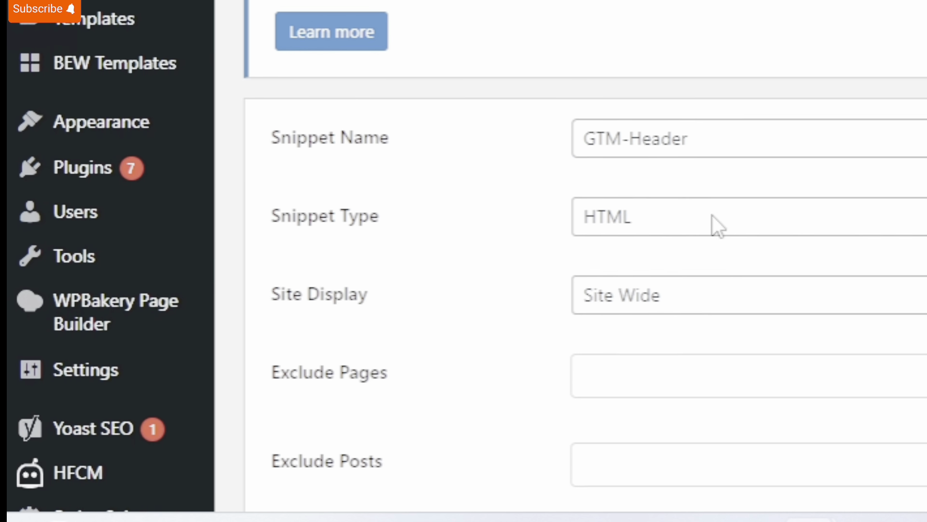
pyautogui.scroll(-4, 746, 428)
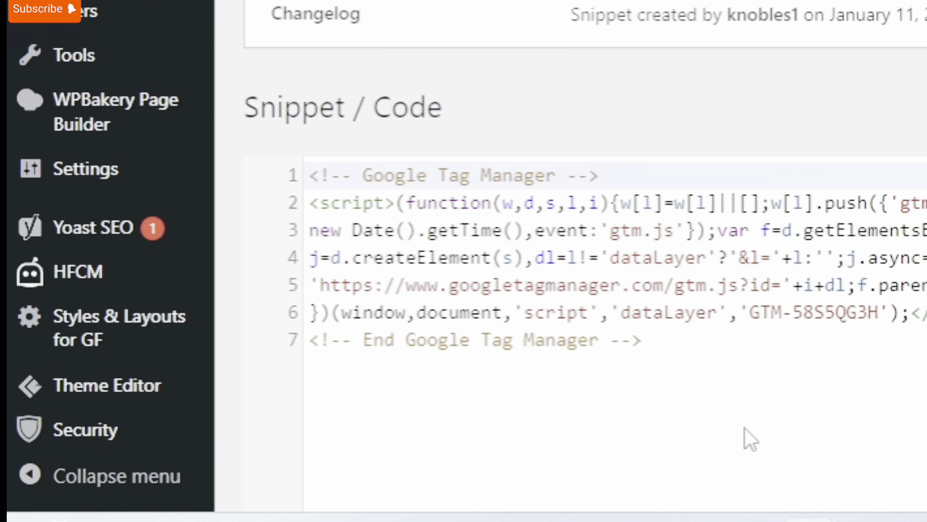
pyautogui.scroll(10, 535, 174)
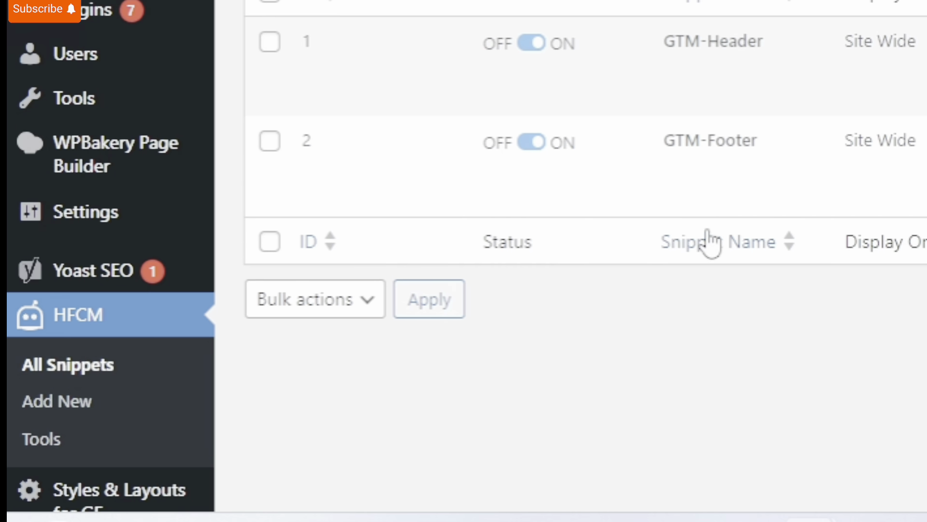
# Open the GTM-Footer snippet for editing, examine its settings and code, and return to the snippets list.
pyautogui.moveTo(757, 220)
pyautogui.scroll(-1, 758, 220)
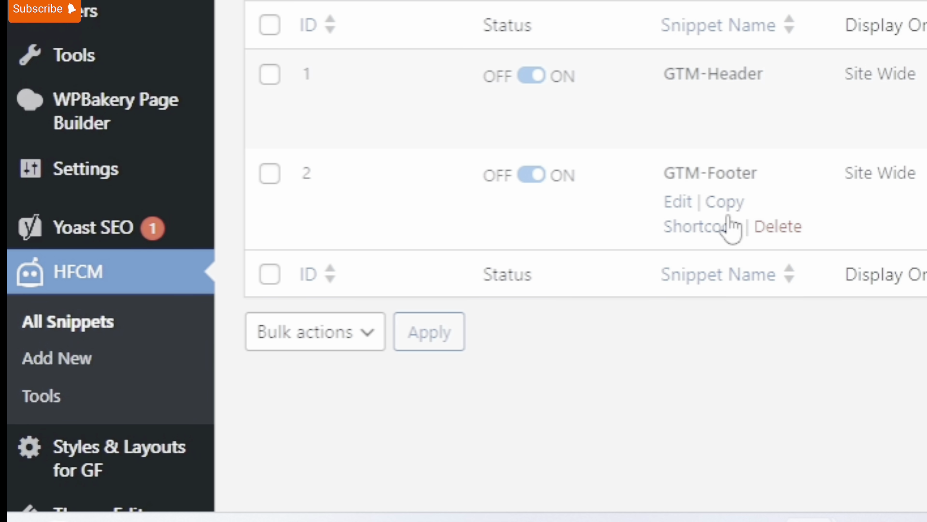
pyautogui.click(679, 202)
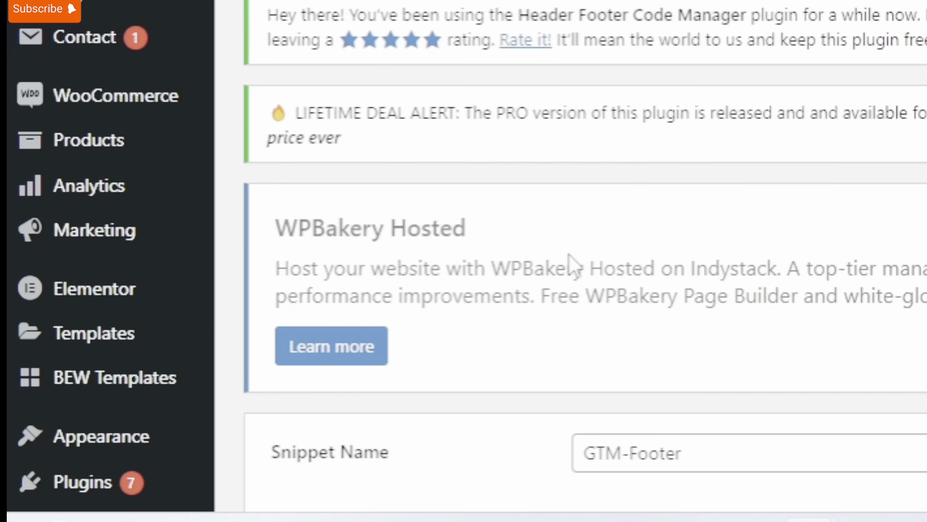
pyautogui.scroll(-1, 728, 296)
pyautogui.scroll(-5, 729, 296)
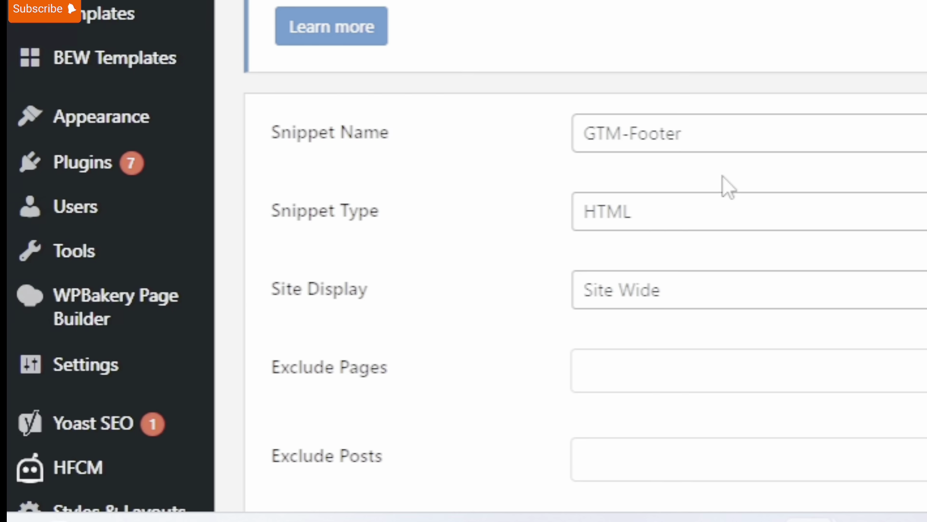
pyautogui.scroll(-15, 723, 176)
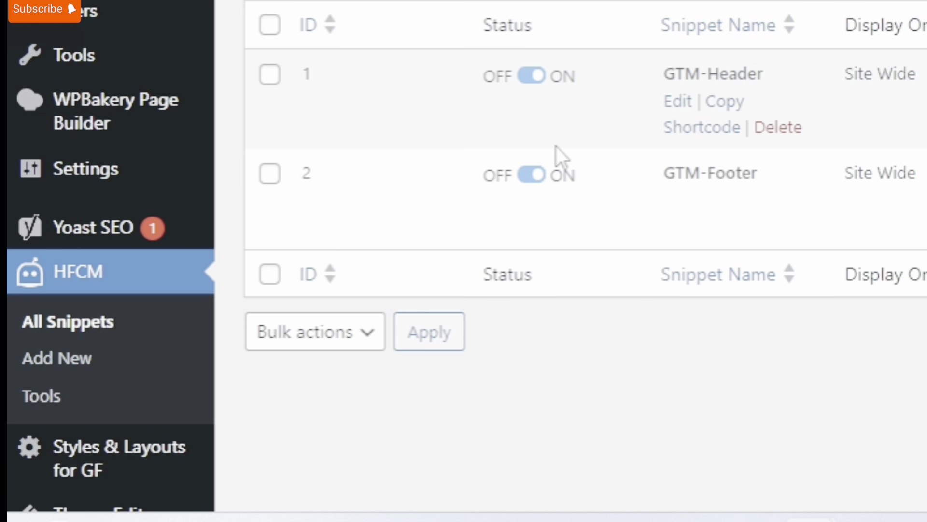
# Look through the WordPress admin sections, open the installed plugins list, and examine its entries.
pyautogui.scroll(8, 668, 300)
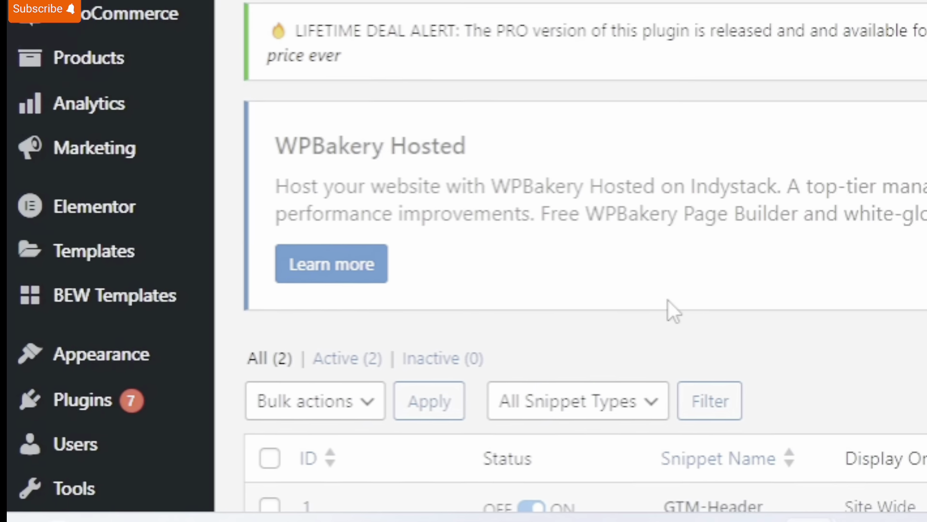
pyautogui.scroll(2, 668, 300)
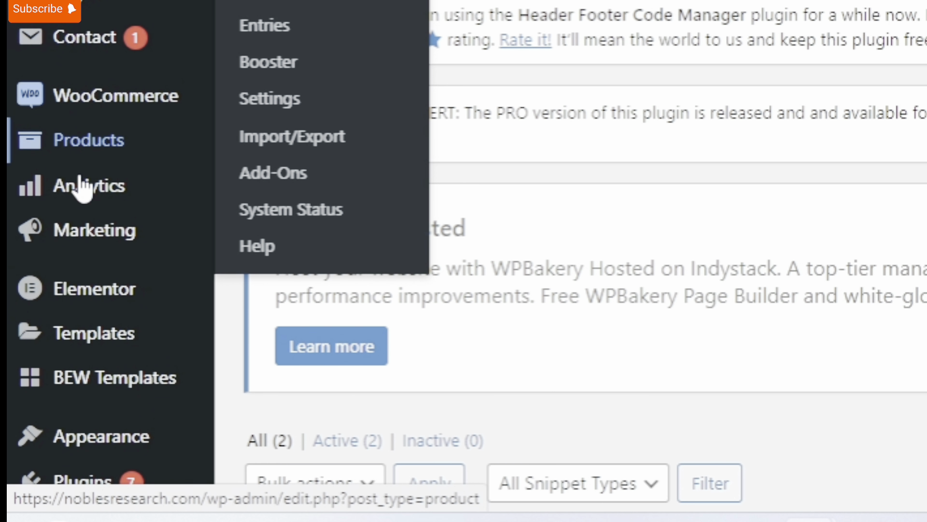
pyautogui.moveTo(107, 452)
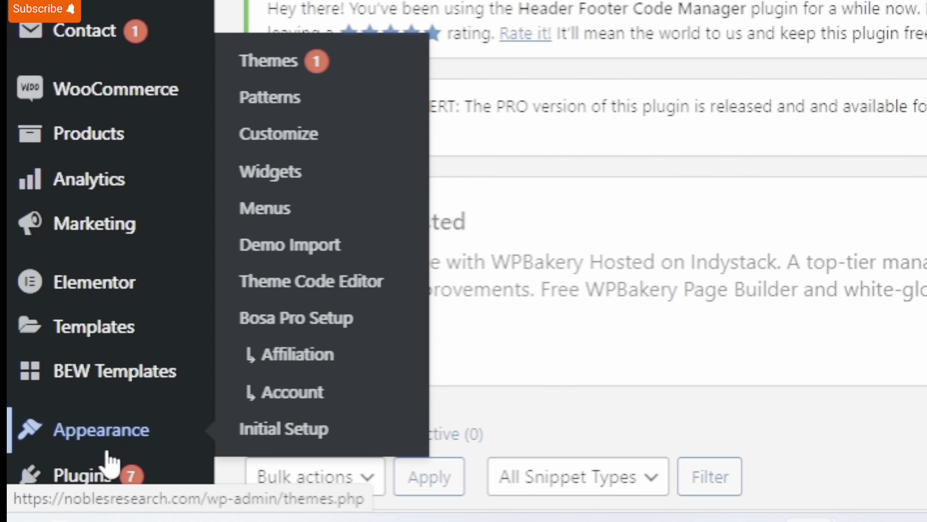
pyautogui.scroll(-3, 108, 451)
pyautogui.scroll(-4, 197, 430)
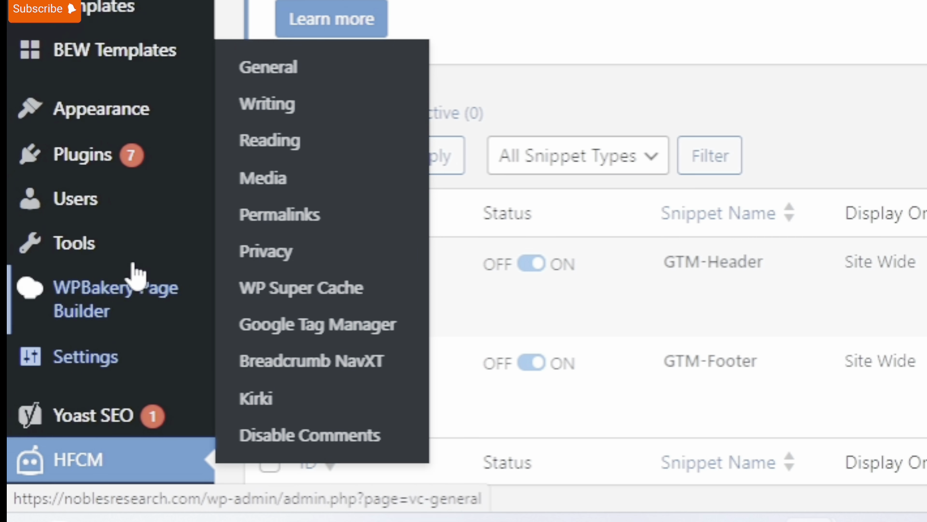
pyautogui.scroll(-5, 102, 301)
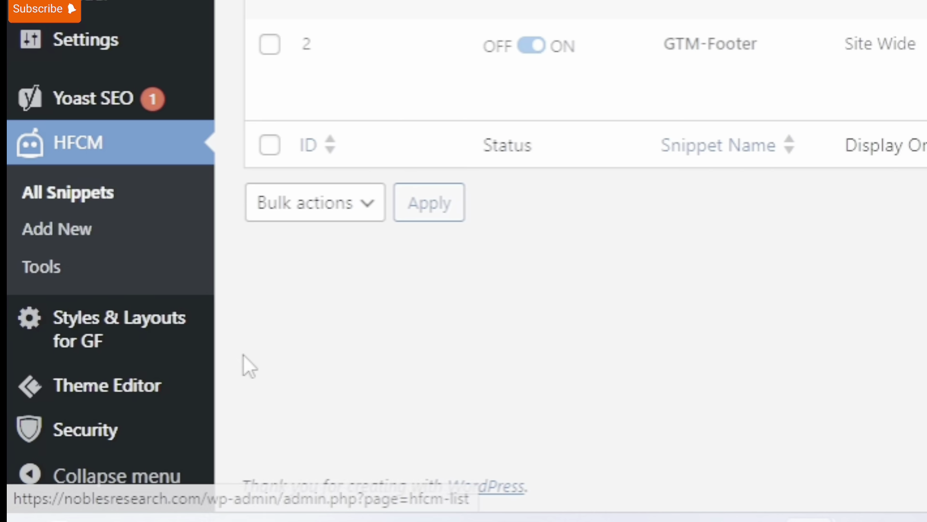
pyautogui.scroll(10, 244, 355)
pyautogui.moveTo(81, 444)
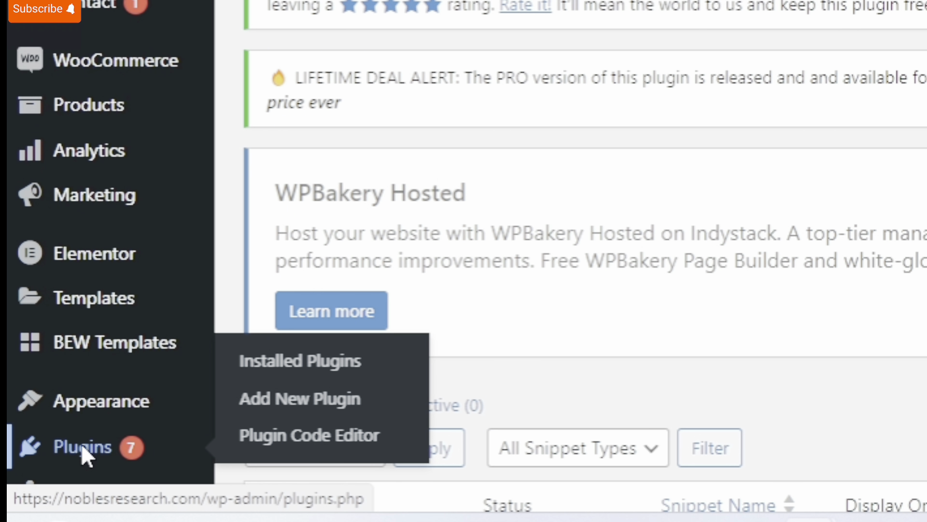
pyautogui.click(81, 444)
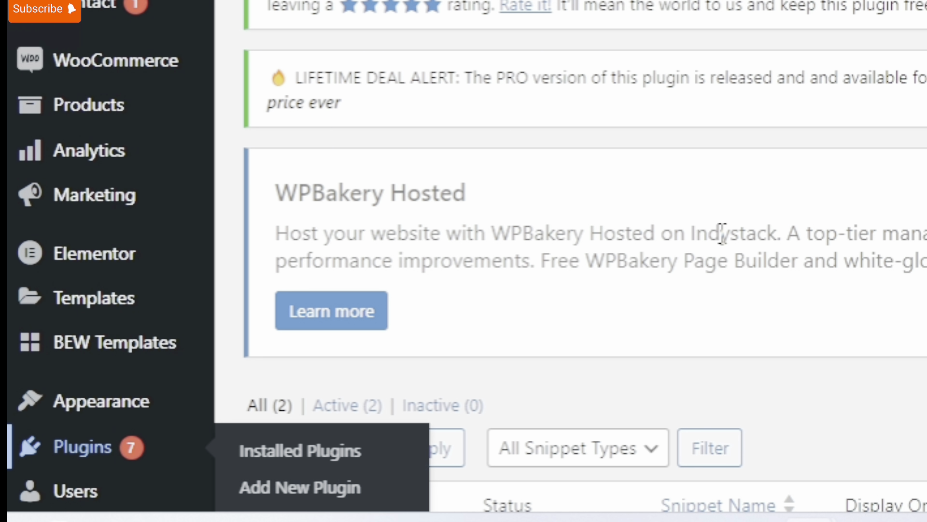
pyautogui.scroll(-10, 720, 234)
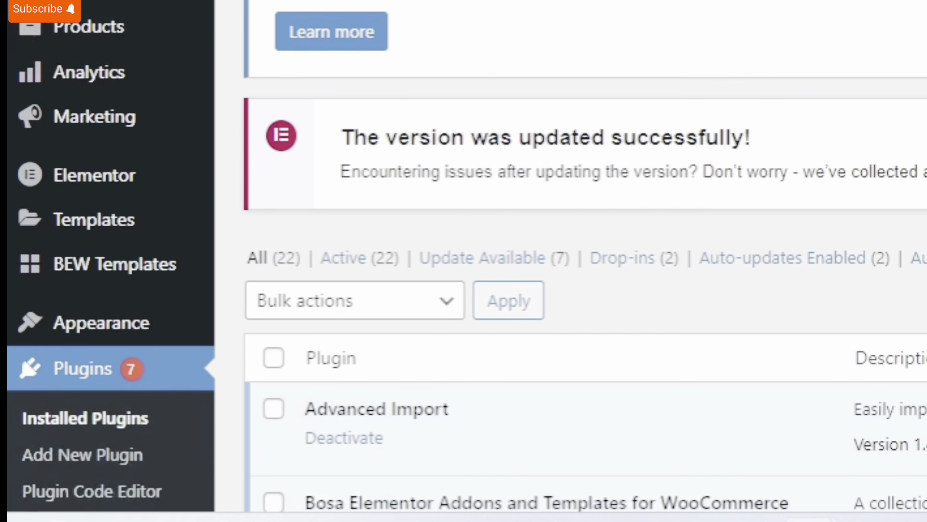
pyautogui.scroll(5, 756, 314)
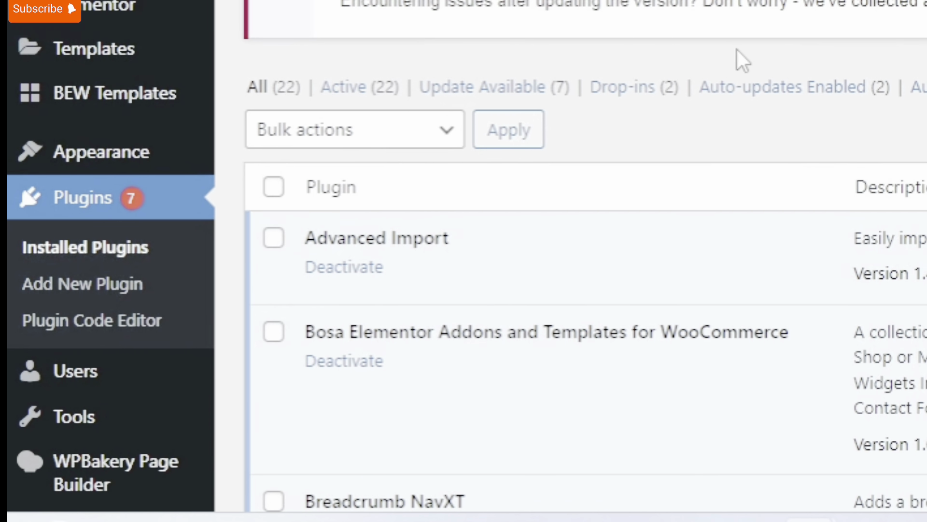
pyautogui.scroll(5, 744, 50)
pyautogui.scroll(1, 743, 51)
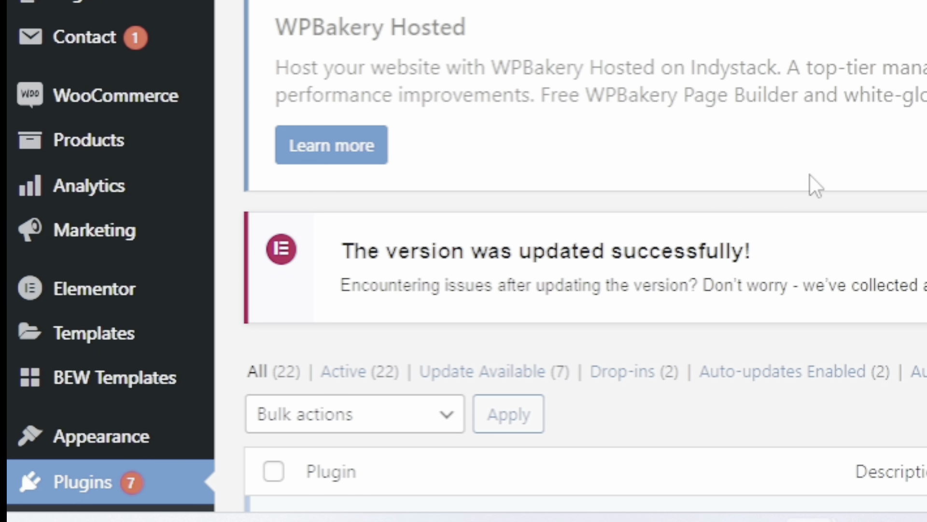
pyautogui.moveTo(869, 520)
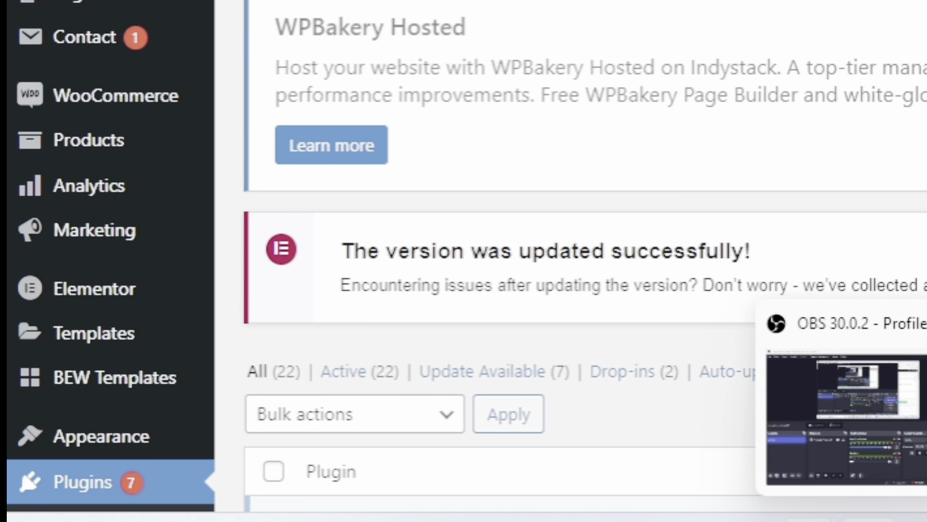